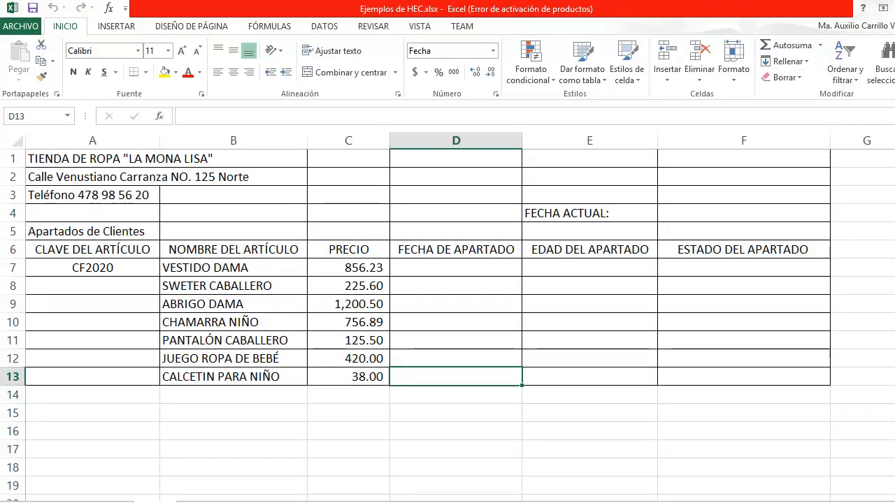
Switch to the sheet with the SEGUNDO A final averages and examine the group average formula in E22 and function in E24
{"action": "left_click", "coordinate": [108, 502]}
{"action": "scroll", "coordinate": [199, 381], "scroll_direction": "up", "scroll_amount": 11}
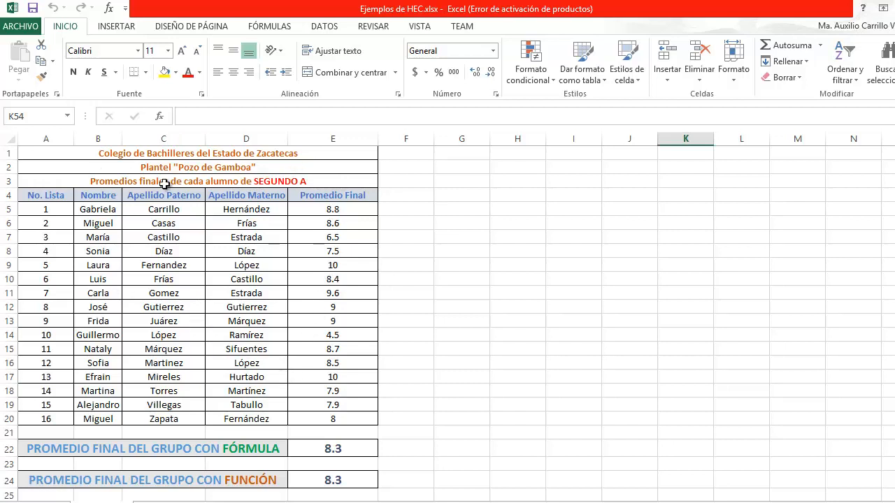
{"action": "left_click", "coordinate": [310, 451]}
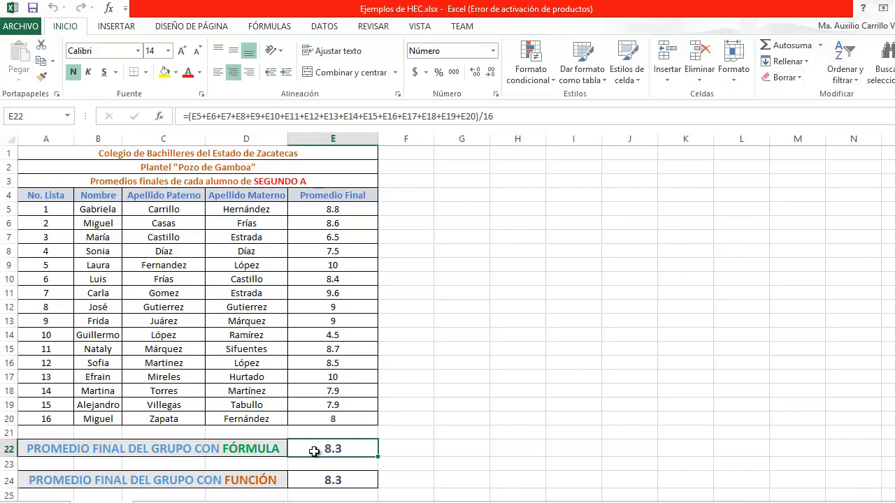
{"action": "left_click", "coordinate": [340, 480]}
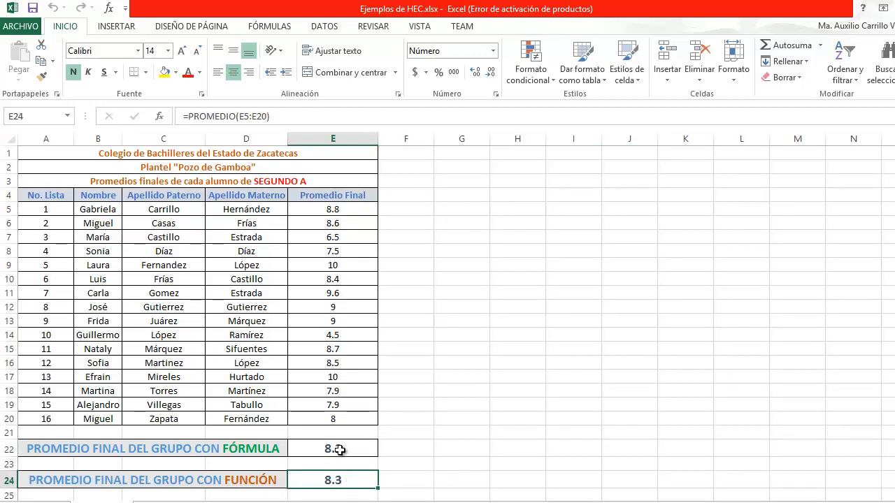
{"action": "scroll", "coordinate": [359, 417], "scroll_direction": "down", "scroll_amount": 1}
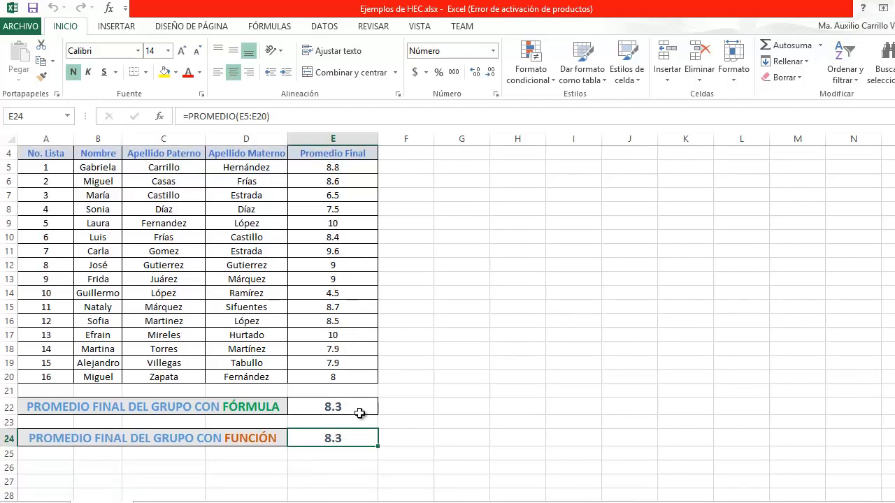
{"action": "scroll", "coordinate": [359, 413], "scroll_direction": "up", "scroll_amount": 1}
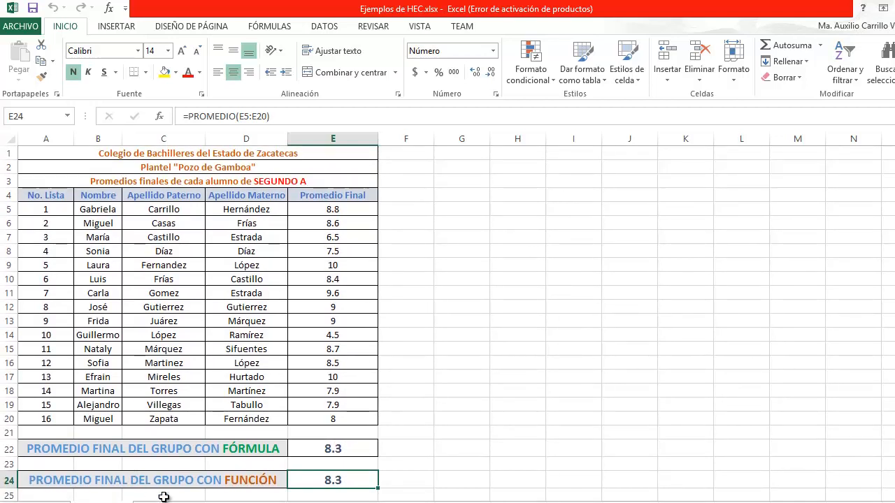
{"action": "scroll", "coordinate": [288, 378], "scroll_direction": "down", "scroll_amount": 2}
{"action": "scroll", "coordinate": [288, 378], "scroll_direction": "down", "scroll_amount": 1}
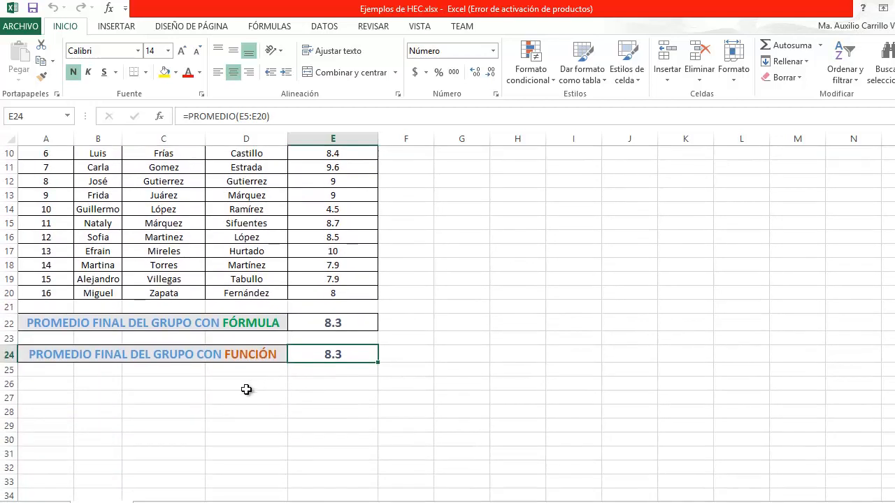
{"action": "scroll", "coordinate": [269, 378], "scroll_direction": "up", "scroll_amount": 3}
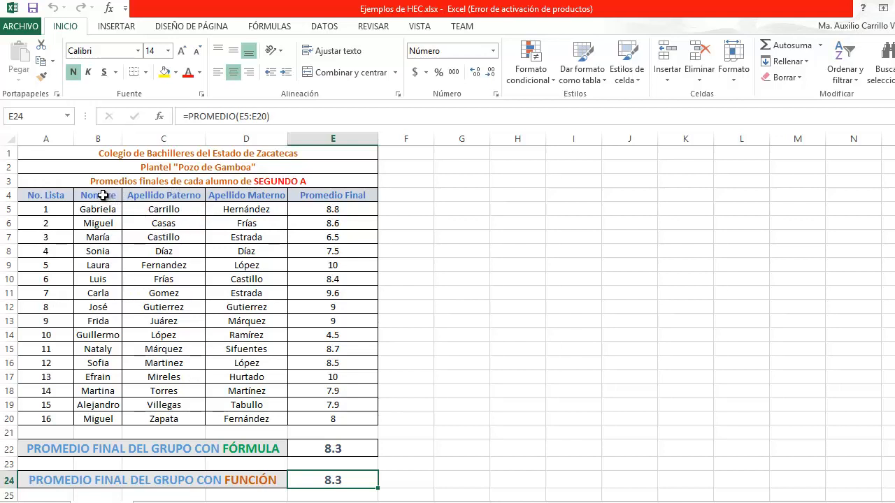
Insert a clustered column chart (Columna agrupada) from the Nombre and Promedio Final columns, B4:B20 and E4:E20
{"action": "left_click_drag", "start_coordinate": [102, 193], "coordinate": [108, 417]}
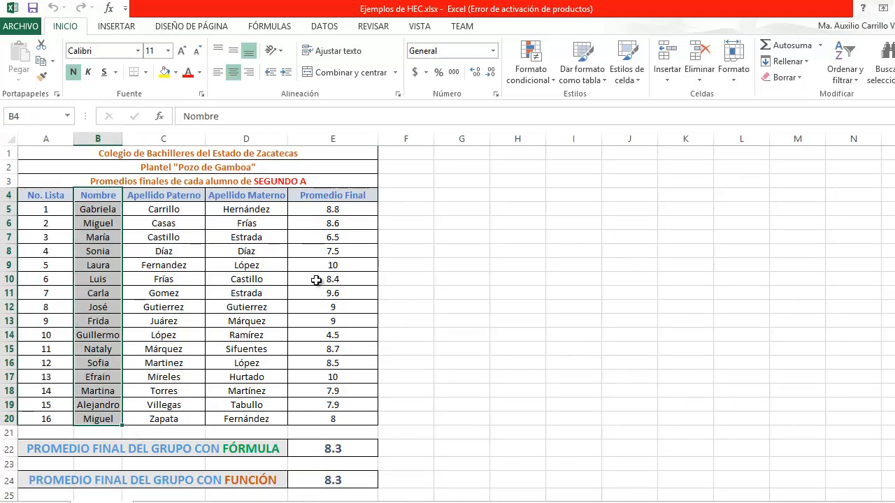
{"action": "left_click_drag", "start_coordinate": [340, 197], "coordinate": [326, 418]}
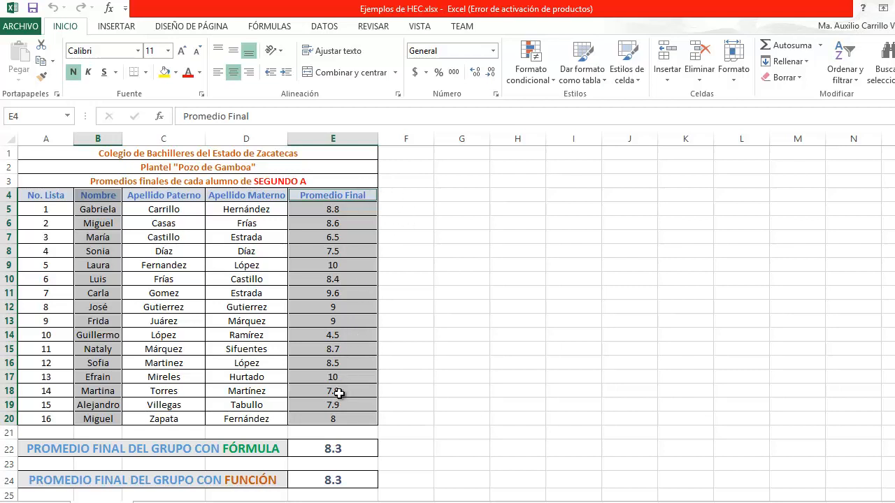
{"action": "scroll", "coordinate": [338, 393], "scroll_direction": "down", "scroll_amount": 3}
{"action": "scroll", "coordinate": [340, 354], "scroll_direction": "up", "scroll_amount": 3}
{"action": "left_click", "coordinate": [124, 28]}
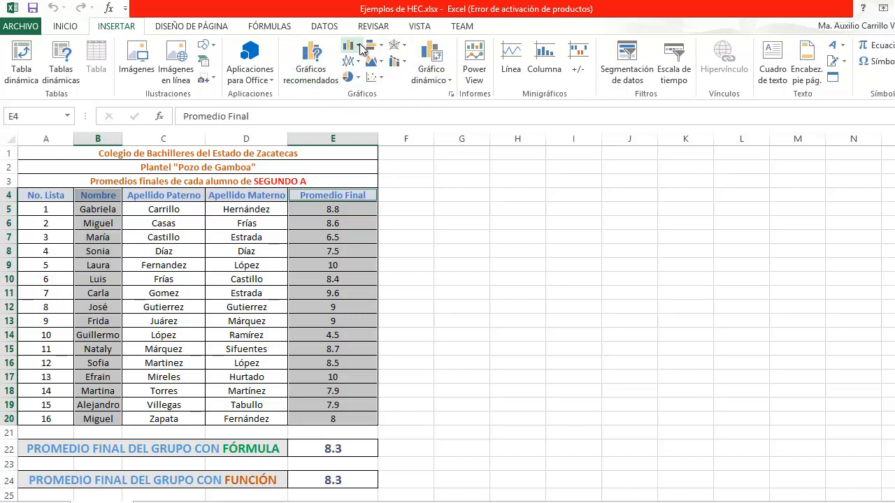
{"action": "left_click", "coordinate": [451, 97]}
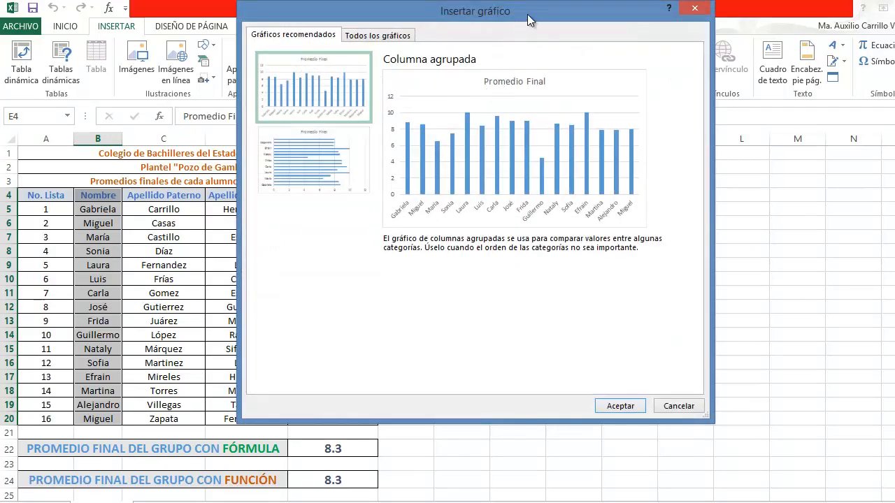
{"action": "left_click_drag", "start_coordinate": [558, 16], "coordinate": [591, 23]}
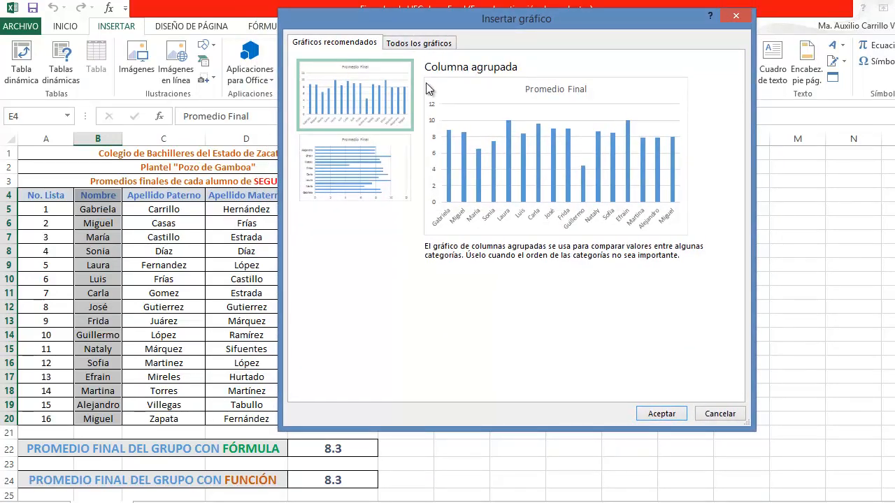
{"action": "left_click", "coordinate": [409, 46]}
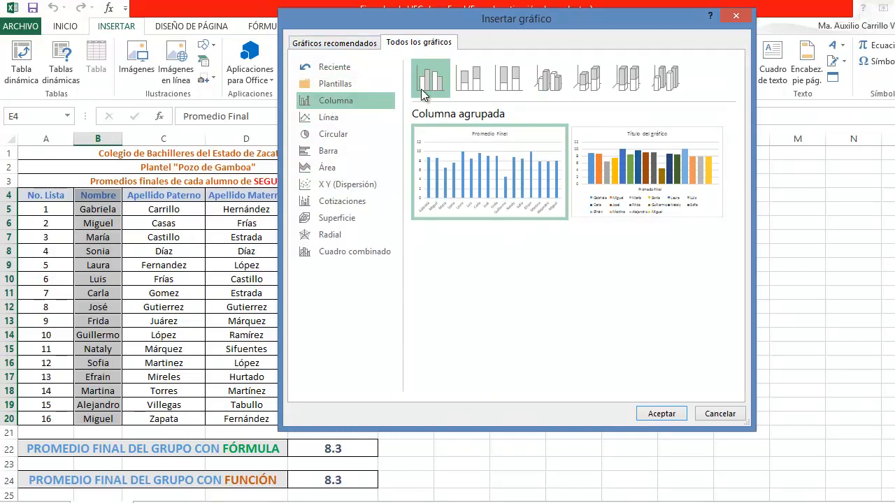
{"action": "left_click", "coordinate": [481, 83]}
{"action": "left_click", "coordinate": [504, 83]}
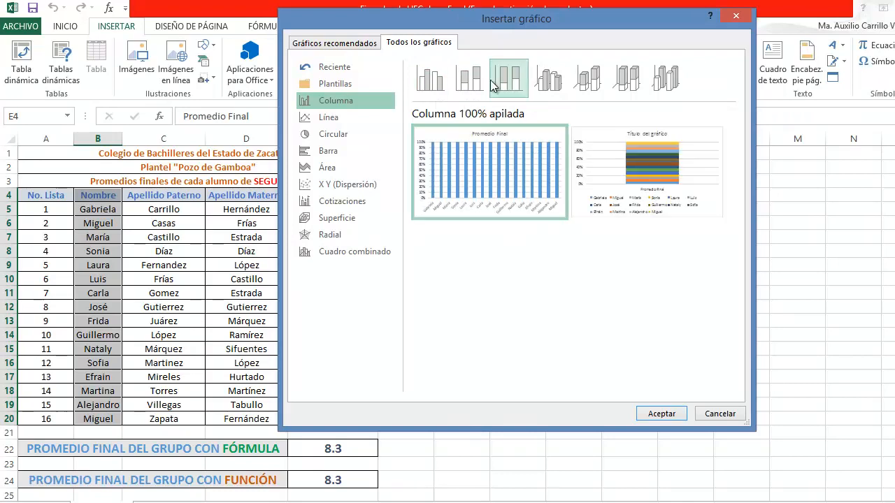
{"action": "left_click", "coordinate": [431, 82]}
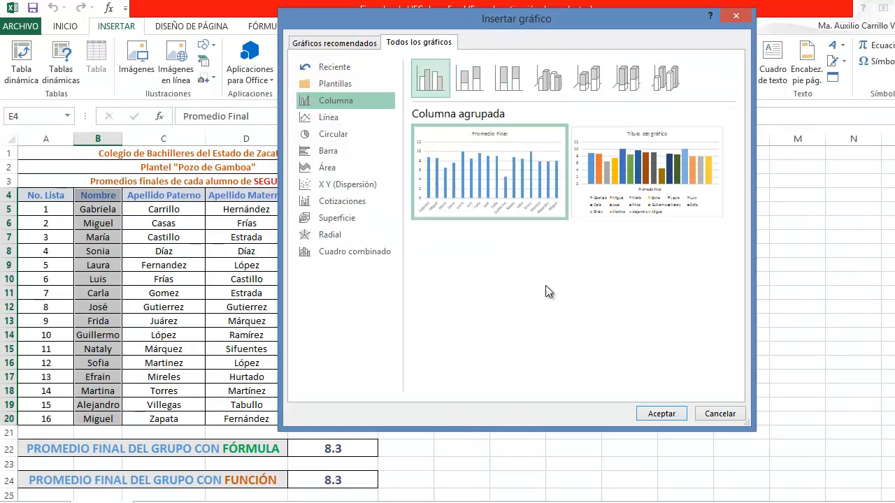
{"action": "left_click", "coordinate": [670, 413]}
Move the chart below the group averages, starting at column A around row 25, and deselect it
{"action": "scroll", "coordinate": [531, 234], "scroll_direction": "down", "scroll_amount": 2}
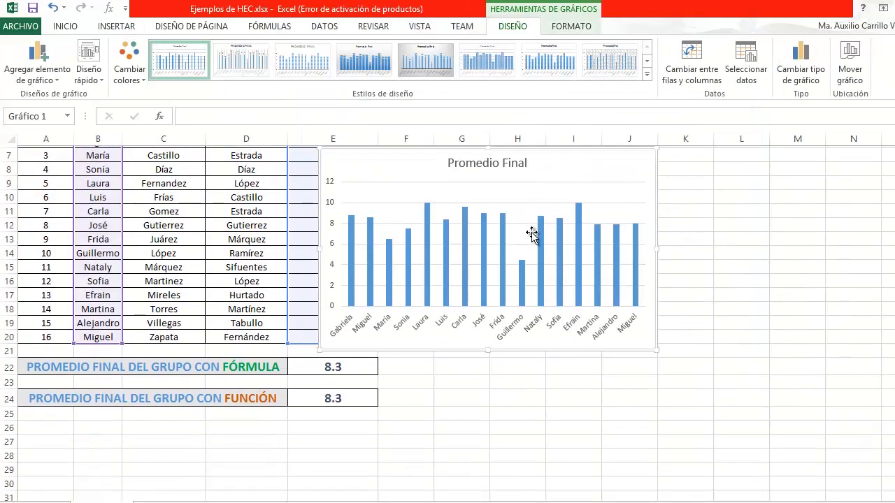
{"action": "scroll", "coordinate": [532, 233], "scroll_direction": "up", "scroll_amount": 2}
{"action": "scroll", "coordinate": [531, 234], "scroll_direction": "down", "scroll_amount": 1}
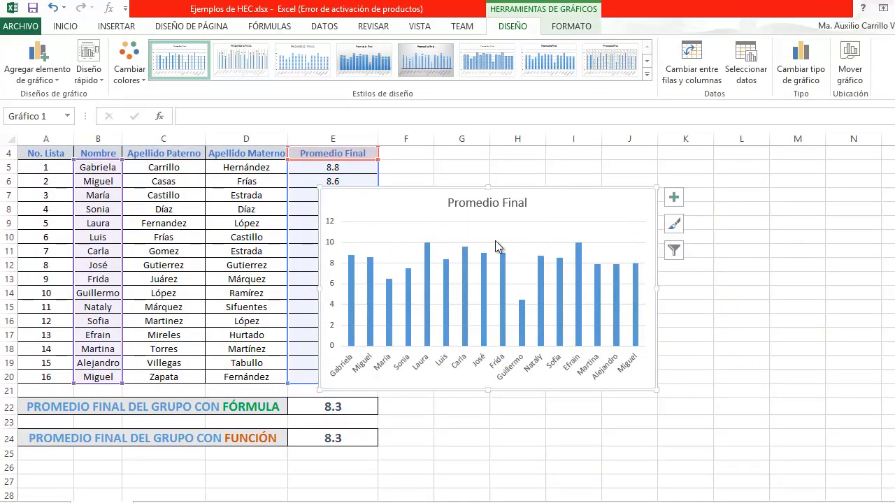
{"action": "scroll", "coordinate": [567, 202], "scroll_direction": "up", "scroll_amount": 1}
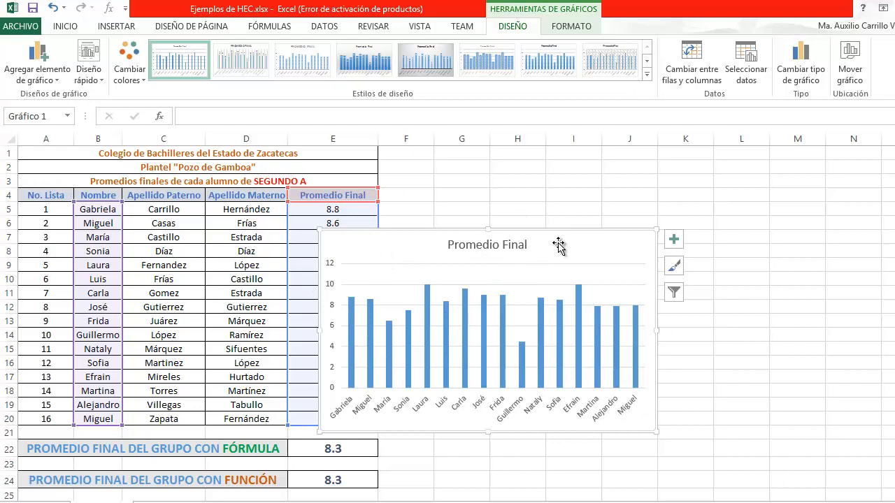
{"action": "left_click", "coordinate": [621, 209]}
{"action": "left_click", "coordinate": [608, 231]}
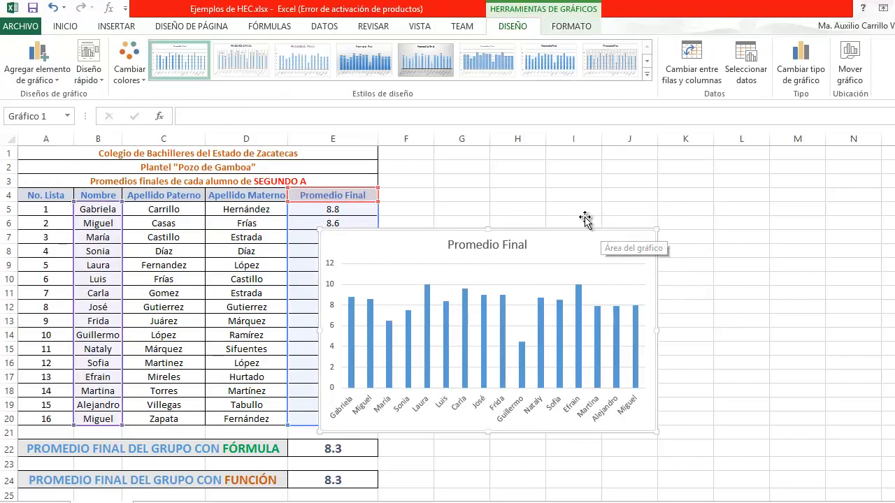
{"action": "scroll", "coordinate": [581, 190], "scroll_direction": "down", "scroll_amount": 3}
{"action": "left_click_drag", "start_coordinate": [565, 307], "coordinate": [270, 451]}
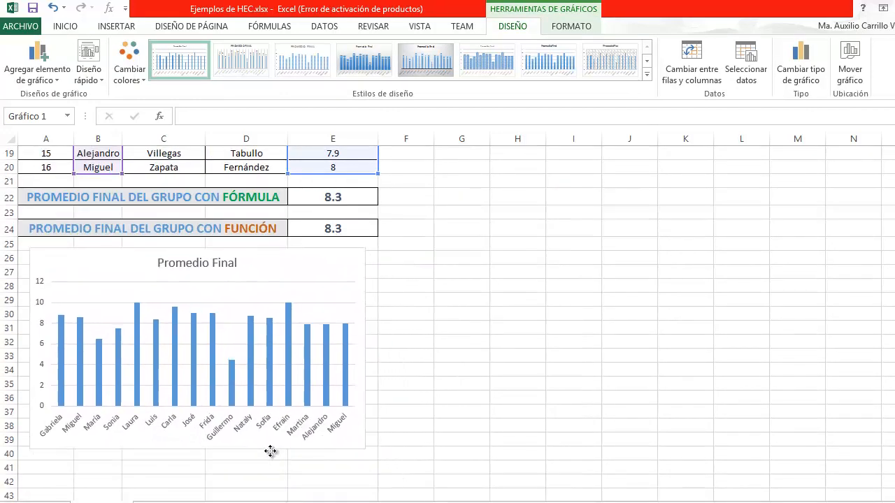
{"action": "left_click", "coordinate": [653, 325]}
Review the whole sheet, comparing the student grade table with the column chart beneath it
{"action": "scroll", "coordinate": [653, 325], "scroll_direction": "up", "scroll_amount": 6}
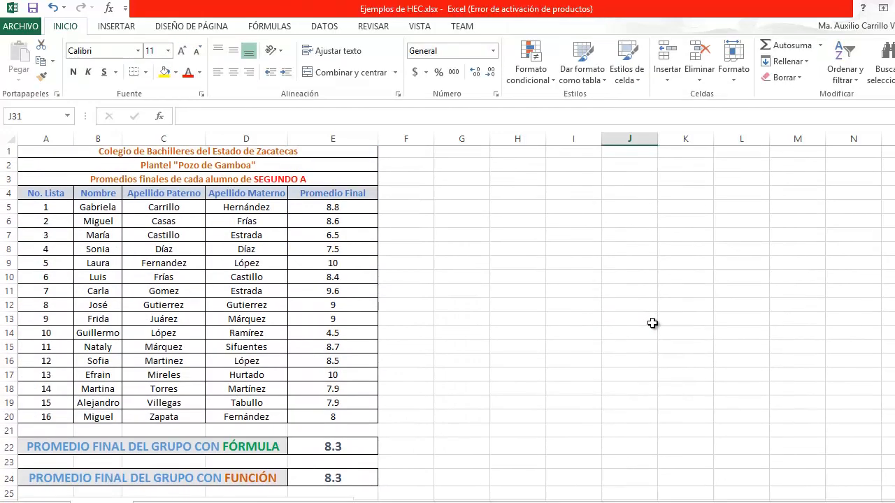
{"action": "scroll", "coordinate": [653, 324], "scroll_direction": "down", "scroll_amount": 12}
{"action": "scroll", "coordinate": [410, 287], "scroll_direction": "up", "scroll_amount": 4}
{"action": "scroll", "coordinate": [266, 292], "scroll_direction": "up", "scroll_amount": 2}
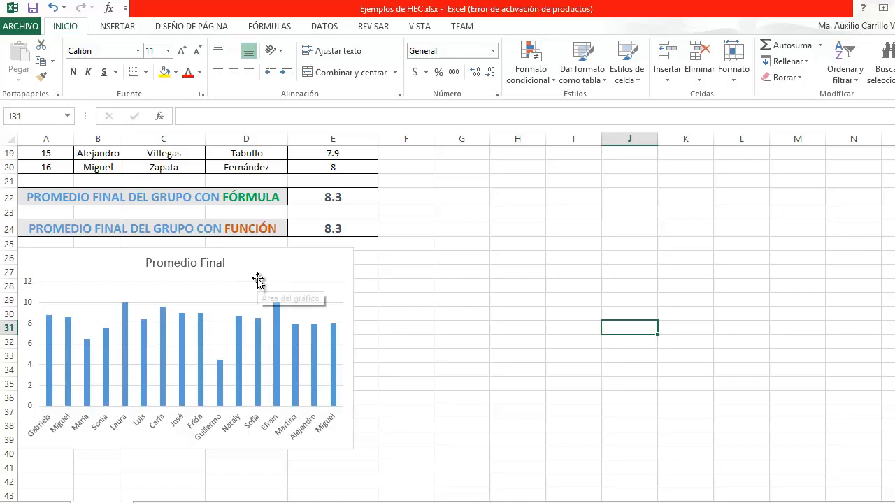
{"action": "scroll", "coordinate": [259, 280], "scroll_direction": "up", "scroll_amount": 6}
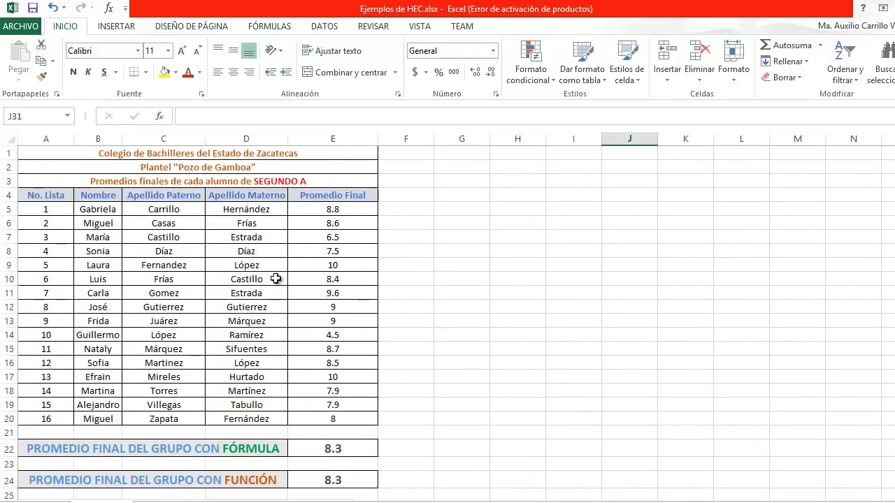
{"action": "scroll", "coordinate": [297, 276], "scroll_direction": "down", "scroll_amount": 10}
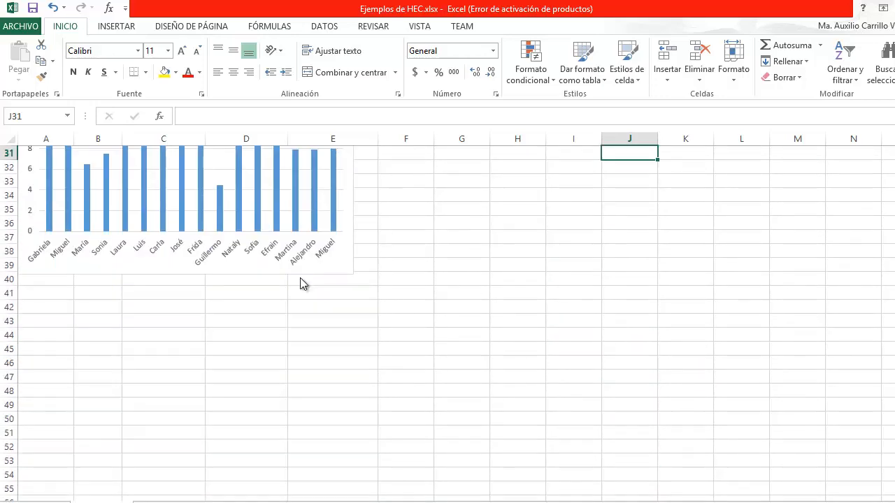
{"action": "scroll", "coordinate": [301, 280], "scroll_direction": "up", "scroll_amount": 3}
{"action": "scroll", "coordinate": [300, 280], "scroll_direction": "up", "scroll_amount": 3}
{"action": "scroll", "coordinate": [301, 280], "scroll_direction": "down", "scroll_amount": 3}
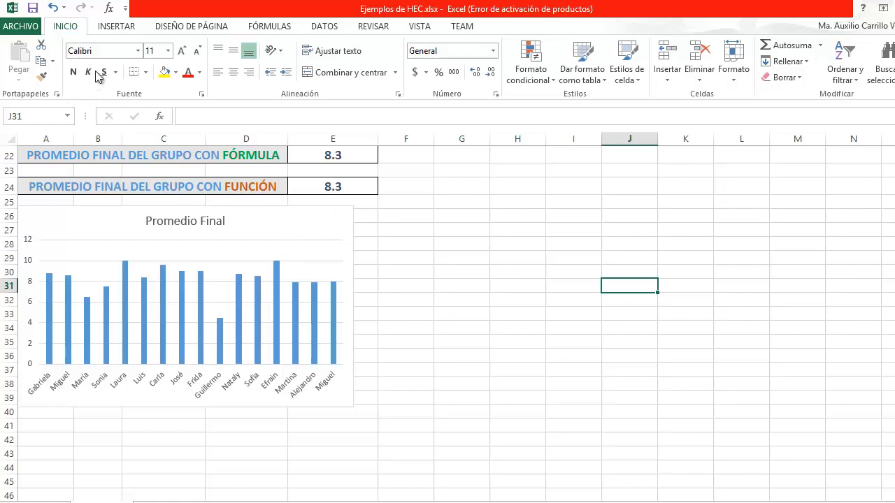
Check the print preview of the active sheet for how the table and chart split across pages, and return to the sheet
{"action": "left_click", "coordinate": [24, 28]}
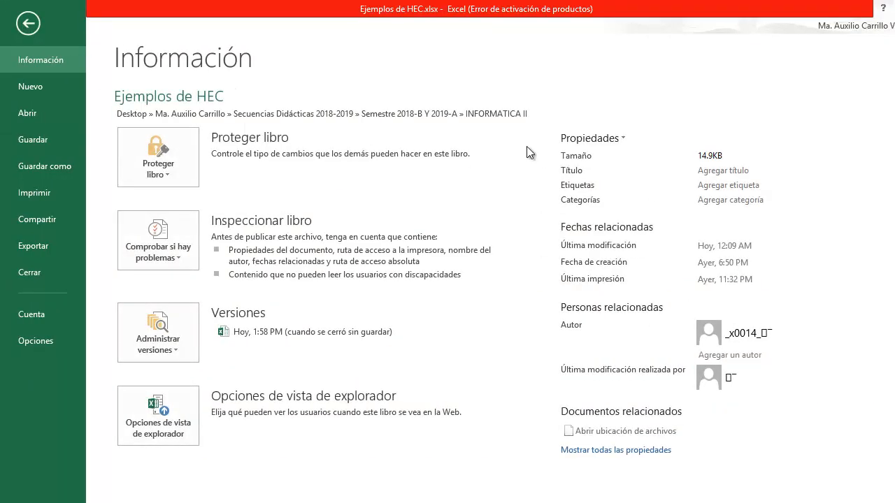
{"action": "left_click", "coordinate": [35, 195]}
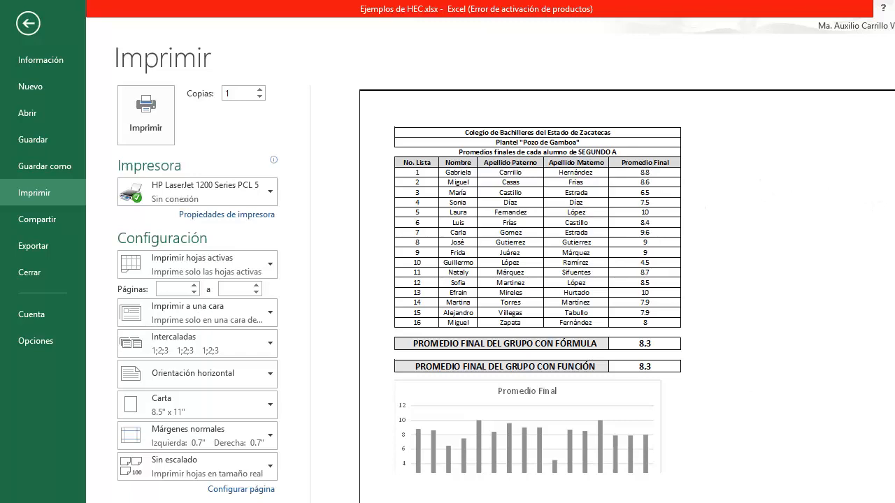
{"action": "scroll", "coordinate": [627, 296], "scroll_direction": "down", "scroll_amount": 1}
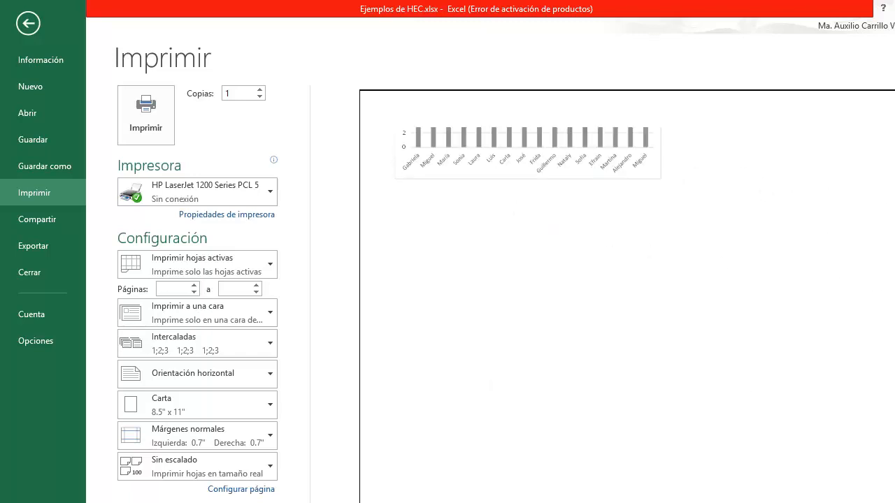
{"action": "scroll", "coordinate": [681, 224], "scroll_direction": "up", "scroll_amount": 1}
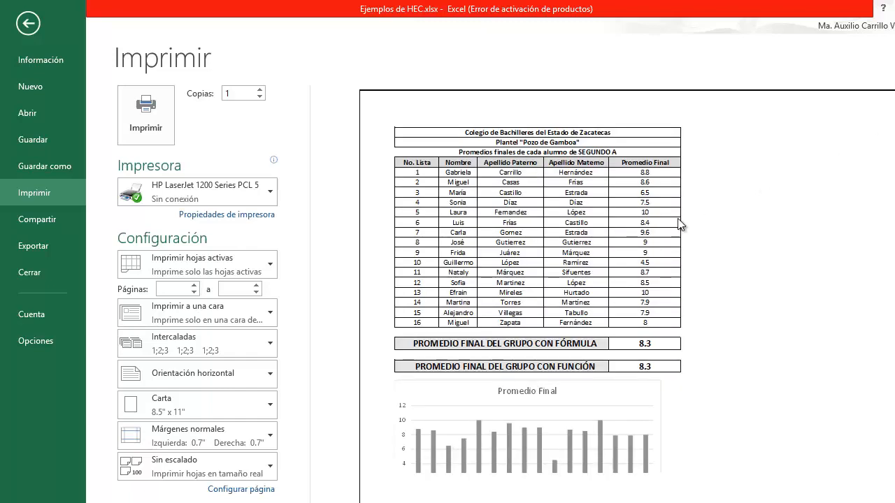
{"action": "left_click", "coordinate": [33, 24]}
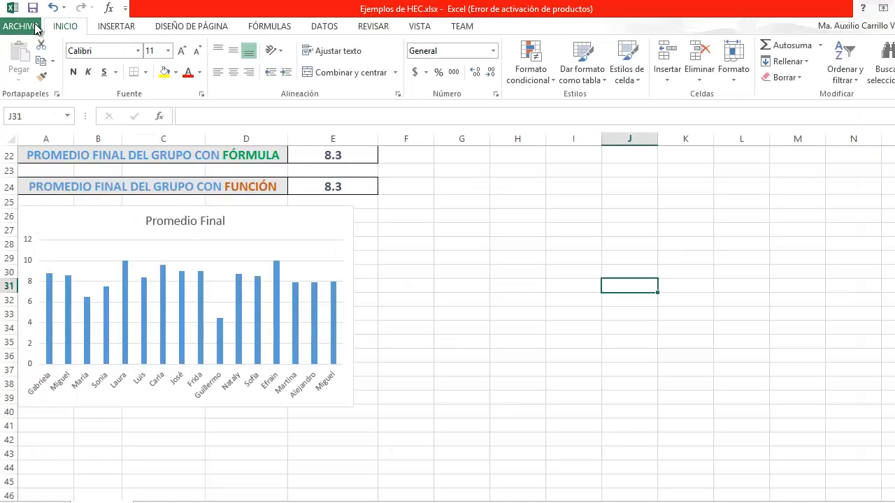
Move the column chart a few rows further down, so that it starts at about row 30
{"action": "left_click", "coordinate": [436, 381]}
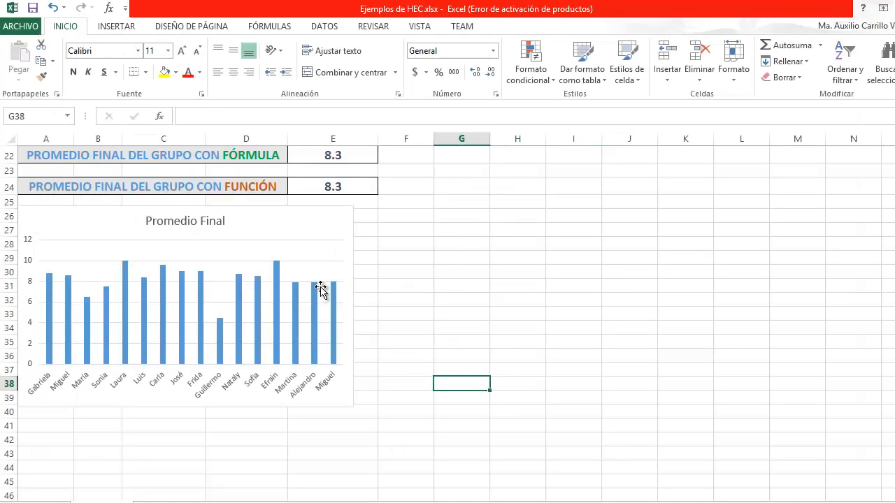
{"action": "scroll", "coordinate": [320, 290], "scroll_direction": "down", "scroll_amount": 2}
{"action": "scroll", "coordinate": [321, 180], "scroll_direction": "up", "scroll_amount": 1}
{"action": "left_click_drag", "start_coordinate": [315, 184], "coordinate": [302, 243]}
Check the print preview with only the chart selected, and return to the chart on the sheet
{"action": "scroll", "coordinate": [475, 272], "scroll_direction": "up", "scroll_amount": 8}
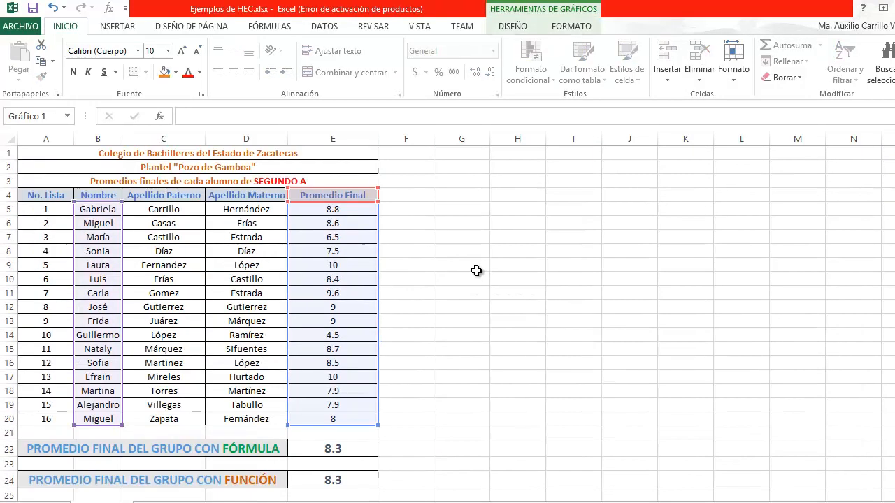
{"action": "left_click", "coordinate": [19, 28]}
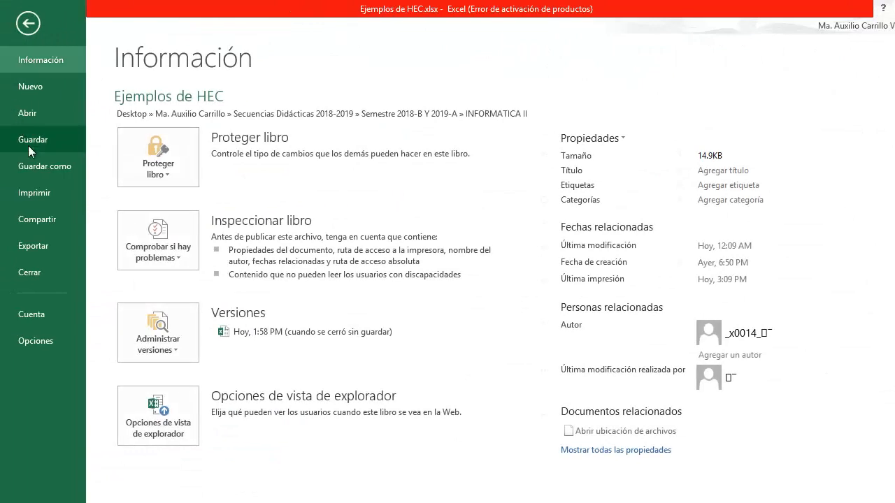
{"action": "left_click", "coordinate": [29, 193]}
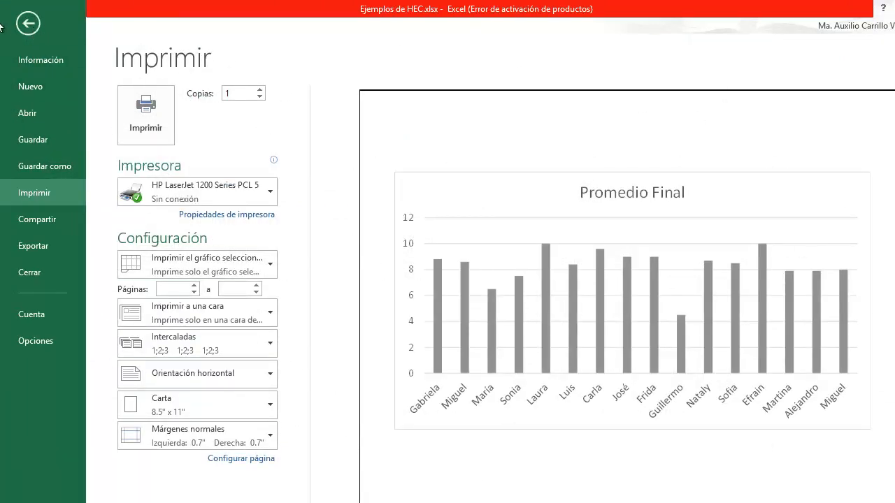
{"action": "left_click", "coordinate": [28, 23]}
{"action": "scroll", "coordinate": [377, 326], "scroll_direction": "down", "scroll_amount": 5}
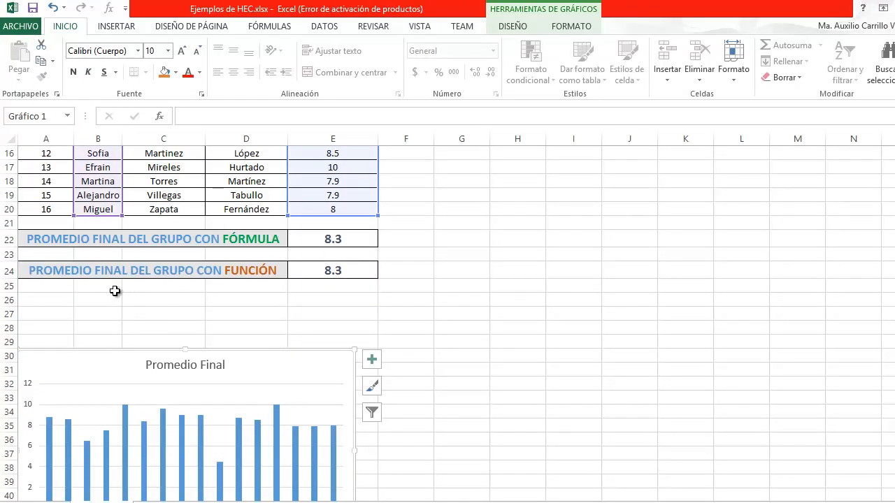
Deselect the chart, check the print preview of the active sheet for where the page cuts the chart, and return to the sheet
{"action": "left_click", "coordinate": [224, 314]}
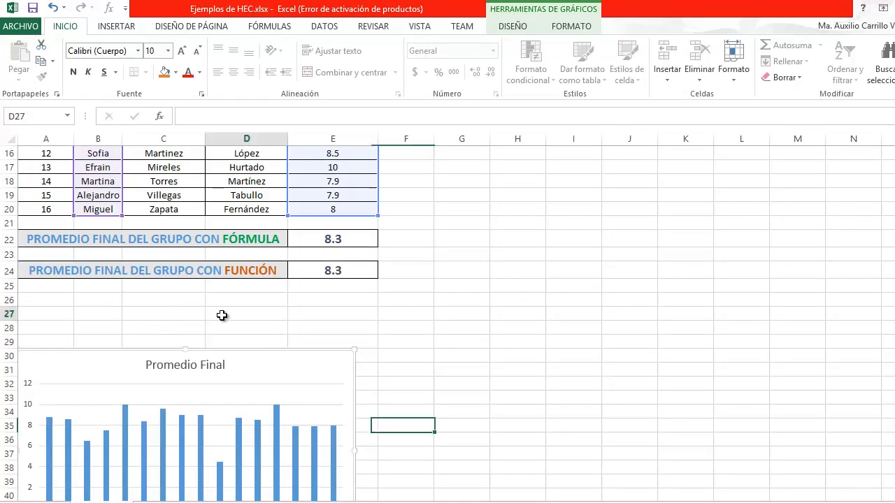
{"action": "left_click", "coordinate": [21, 26]}
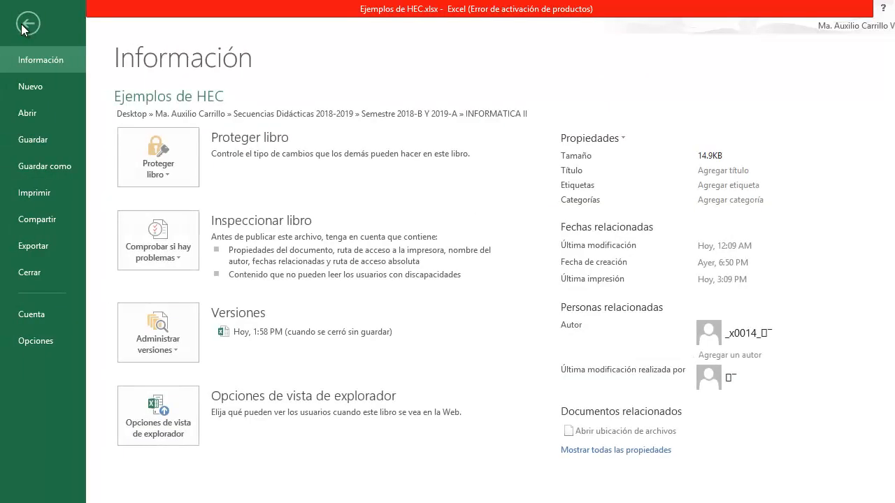
{"action": "left_click", "coordinate": [32, 195]}
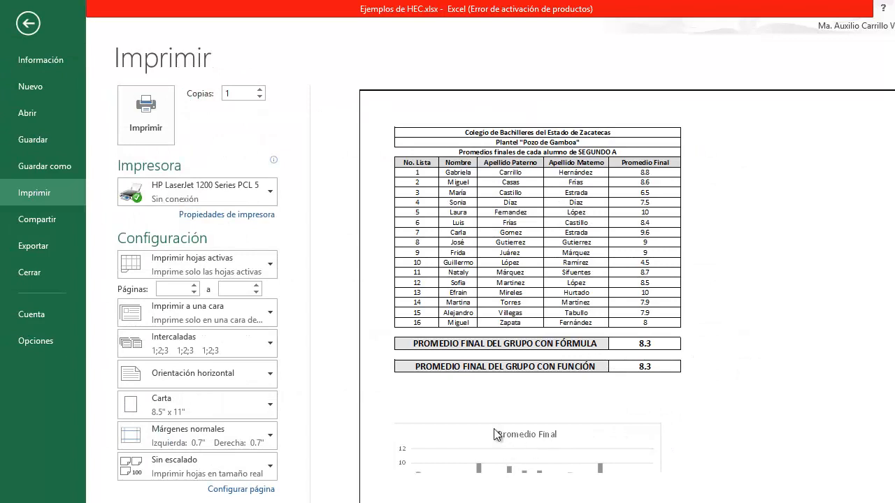
{"action": "left_click", "coordinate": [25, 24]}
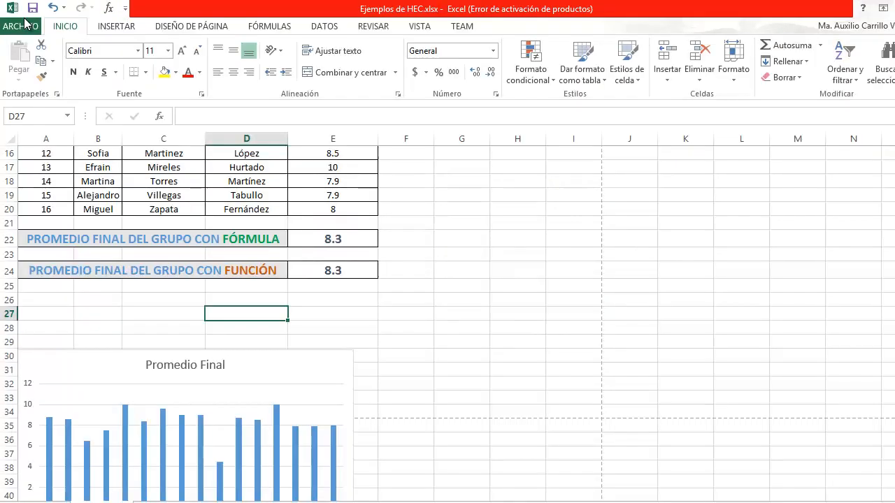
Move the column chart below the horizontal page break, so that it starts at about row 35
{"action": "scroll", "coordinate": [633, 312], "scroll_direction": "down", "scroll_amount": 2}
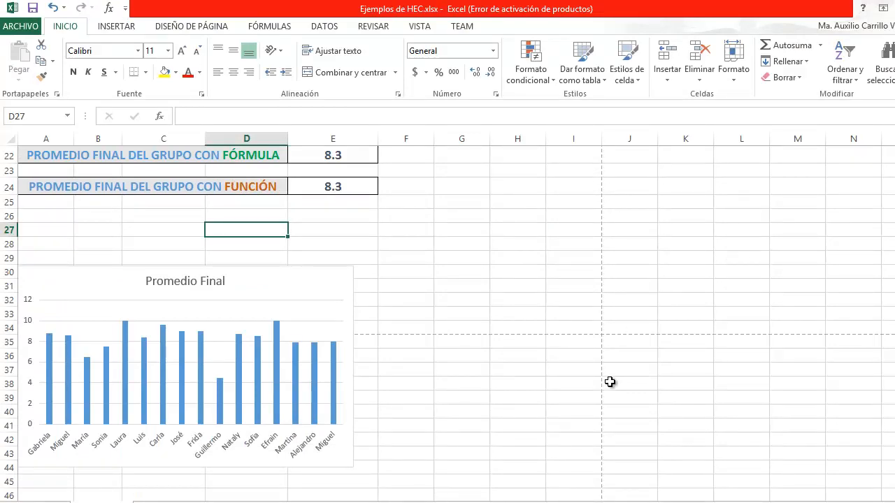
{"action": "scroll", "coordinate": [598, 256], "scroll_direction": "up", "scroll_amount": 7}
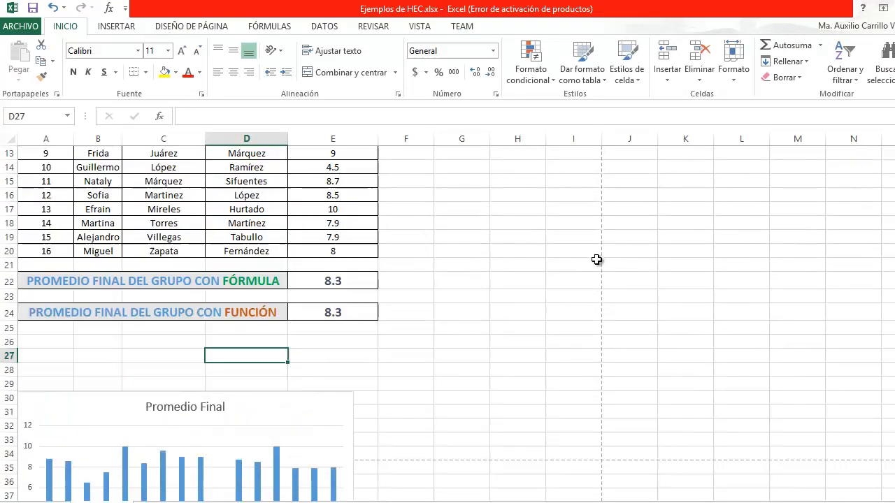
{"action": "scroll", "coordinate": [596, 244], "scroll_direction": "down", "scroll_amount": 11}
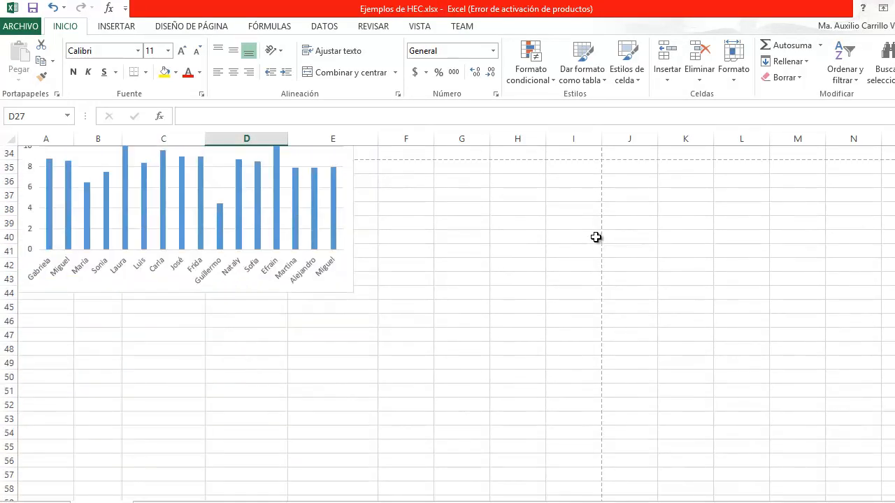
{"action": "scroll", "coordinate": [596, 238], "scroll_direction": "up", "scroll_amount": 4}
{"action": "scroll", "coordinate": [559, 227], "scroll_direction": "down", "scroll_amount": 3}
{"action": "scroll", "coordinate": [587, 230], "scroll_direction": "up", "scroll_amount": 2}
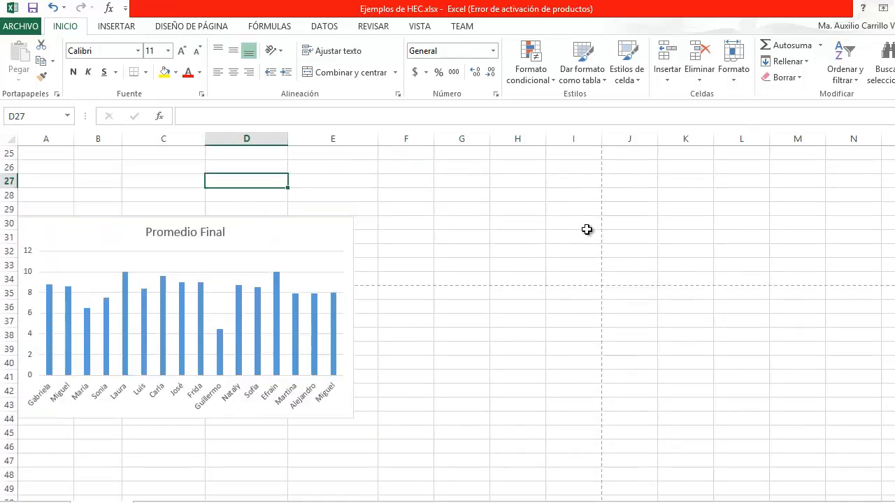
{"action": "scroll", "coordinate": [587, 216], "scroll_direction": "down", "scroll_amount": 1}
{"action": "mouse_move", "coordinate": [339, 181]}
{"action": "left_mouse_down"}
{"action": "mouse_move", "coordinate": [349, 261]}
{"action": "mouse_move", "coordinate": [342, 253]}
{"action": "left_mouse_up"}
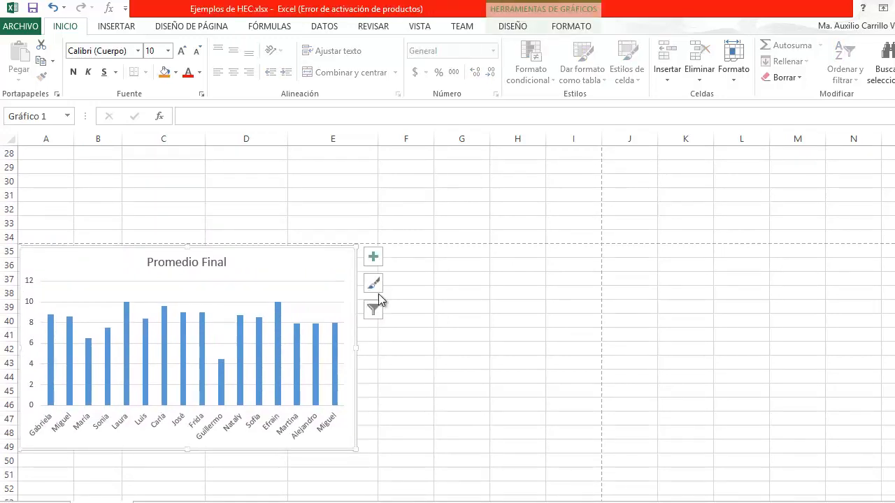
Enlarge the column chart to span columns A to I and down to about row 56, about 8.5 by 4.4 inches
{"action": "left_click_drag", "start_coordinate": [355, 348], "coordinate": [588, 386]}
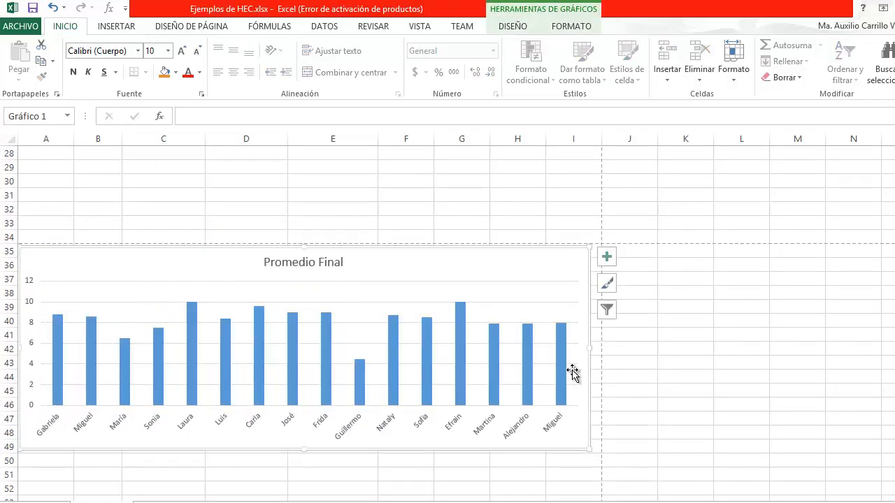
{"action": "scroll", "coordinate": [238, 327], "scroll_direction": "down", "scroll_amount": 3}
{"action": "scroll", "coordinate": [243, 328], "scroll_direction": "down", "scroll_amount": 2}
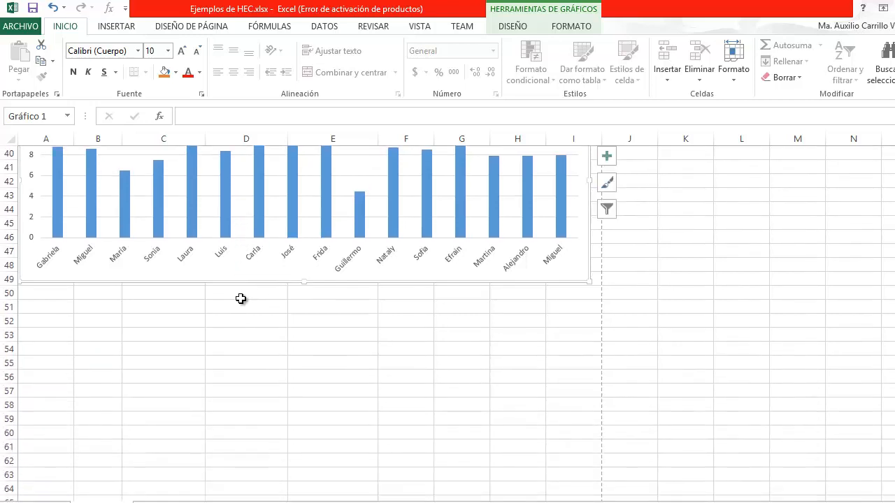
{"action": "left_click_drag", "start_coordinate": [303, 280], "coordinate": [287, 373]}
{"action": "scroll", "coordinate": [443, 315], "scroll_direction": "up", "scroll_amount": 5}
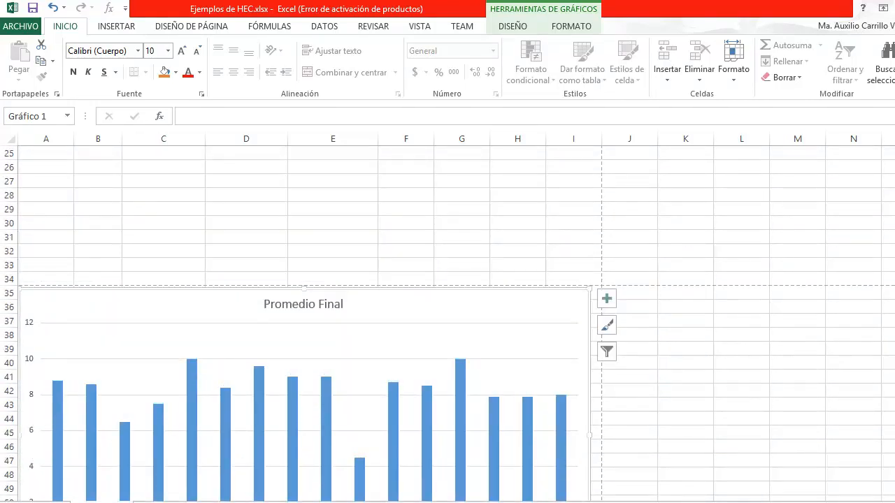
Move the enlarged column chart further below the page break, so that it starts at about row 39
{"action": "scroll", "coordinate": [448, 318], "scroll_direction": "down", "scroll_amount": 4}
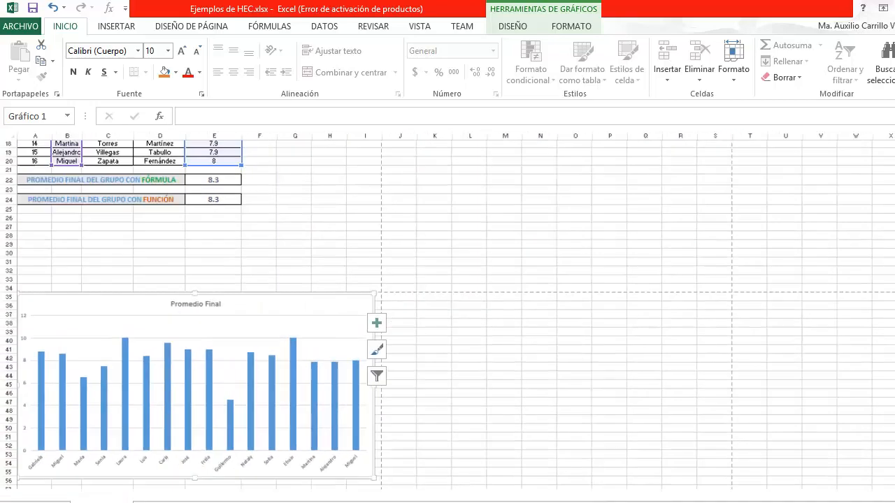
{"action": "scroll", "coordinate": [544, 300], "scroll_direction": "down", "scroll_amount": 1}
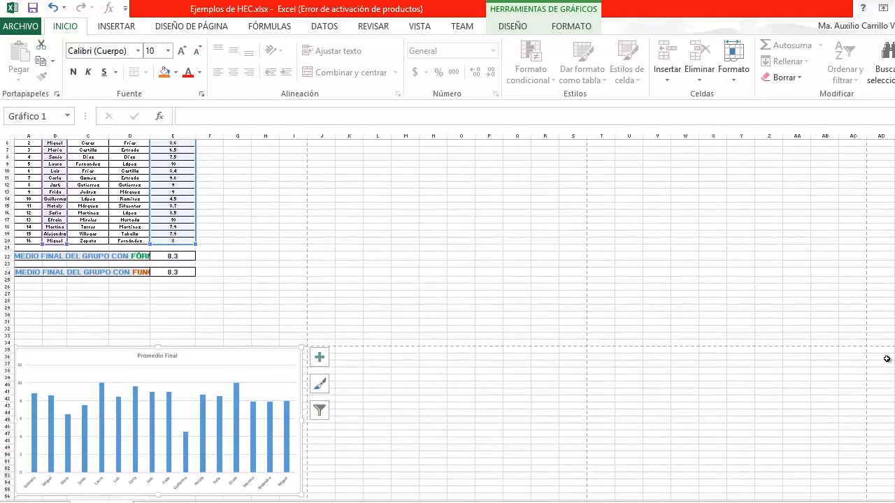
{"action": "scroll", "coordinate": [888, 353], "scroll_direction": "up", "scroll_amount": 2}
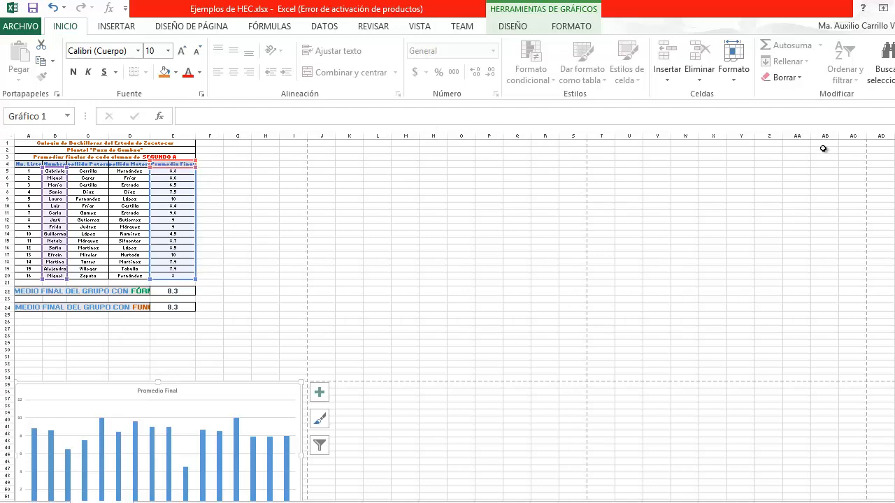
{"action": "scroll", "coordinate": [349, 311], "scroll_direction": "down", "scroll_amount": 7}
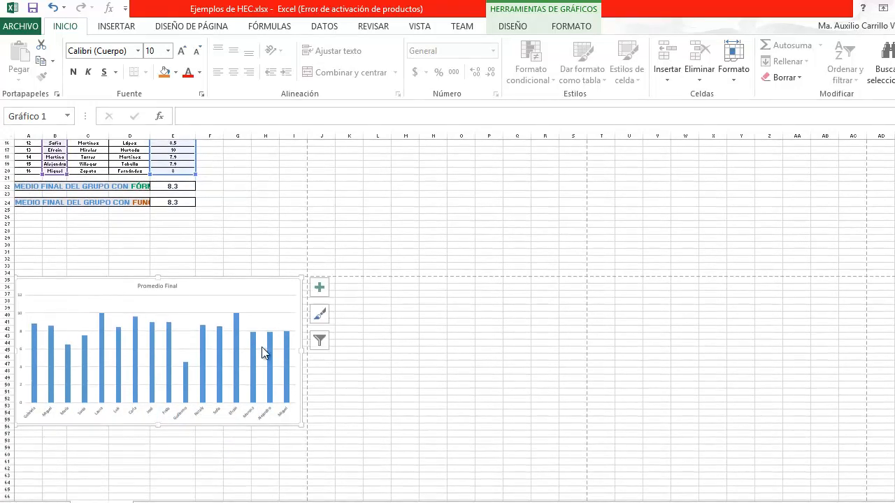
{"action": "left_click", "coordinate": [208, 292]}
{"action": "left_click", "coordinate": [52, 8]}
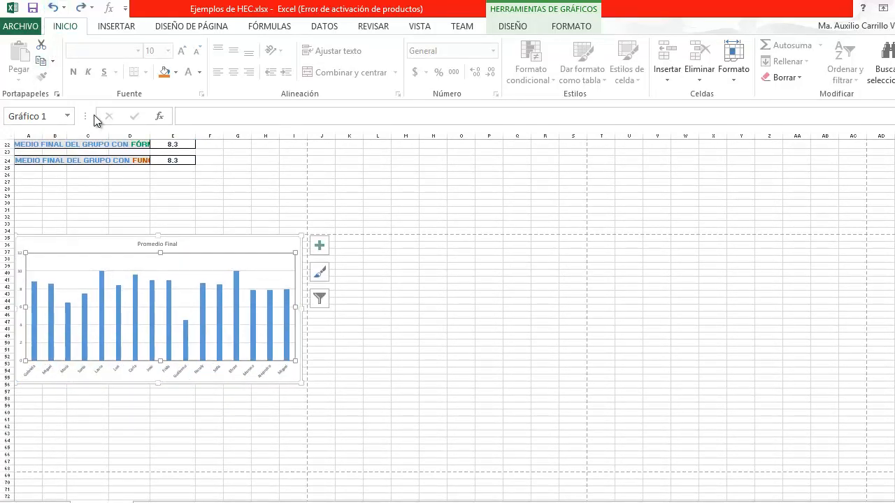
{"action": "left_click_drag", "start_coordinate": [208, 239], "coordinate": [203, 267]}
{"action": "scroll", "coordinate": [229, 195], "scroll_direction": "up", "scroll_amount": 6}
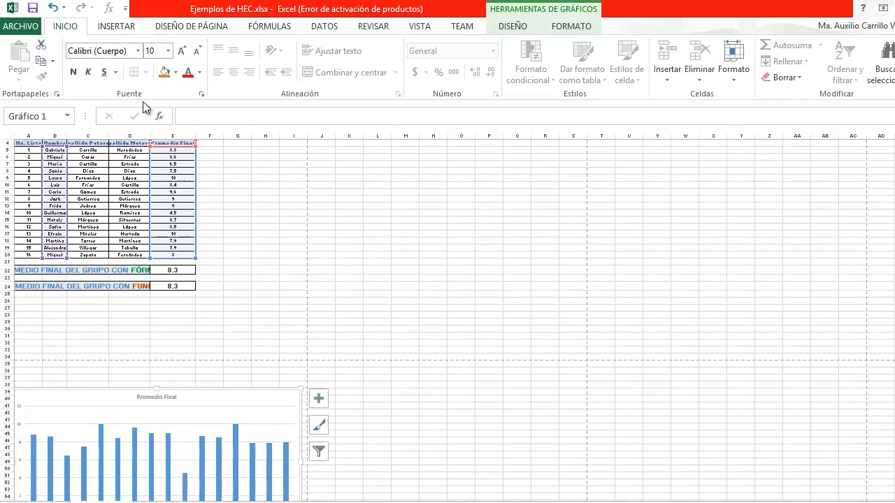
{"action": "scroll", "coordinate": [189, 245], "scroll_direction": "down", "scroll_amount": 5}
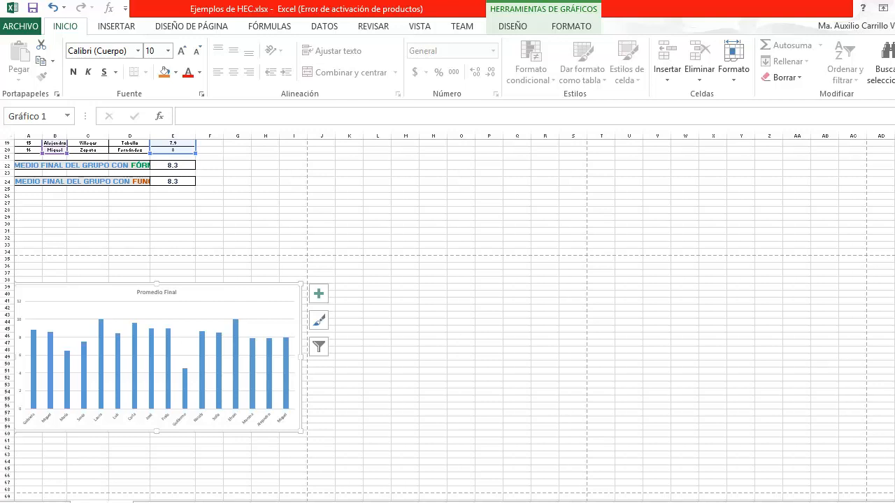
{"action": "scroll", "coordinate": [328, 279], "scroll_direction": "up", "scroll_amount": 5}
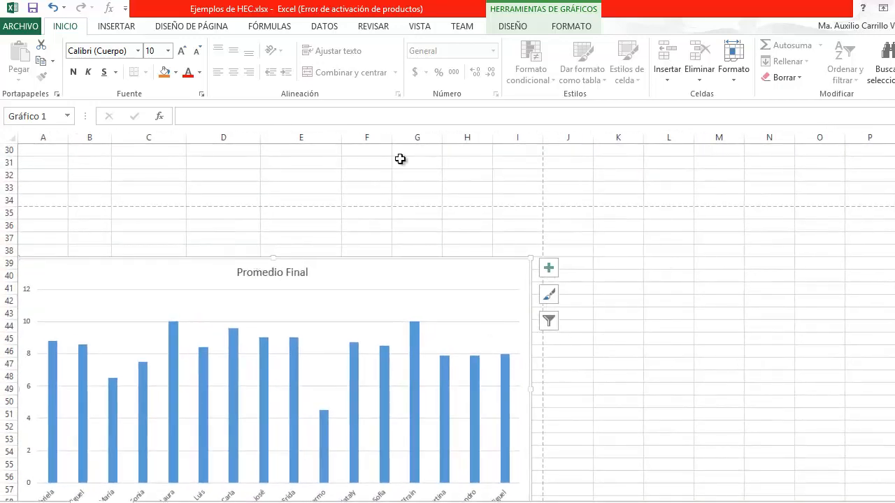
Apply the chart style Estilo 4 to the Promedio Final column chart
{"action": "left_click", "coordinate": [657, 240]}
{"action": "left_click", "coordinate": [437, 261]}
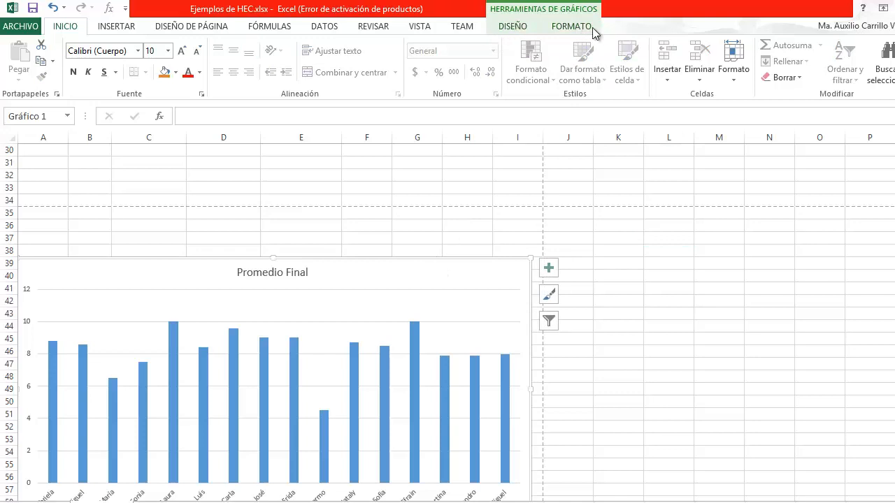
{"action": "left_click", "coordinate": [516, 27]}
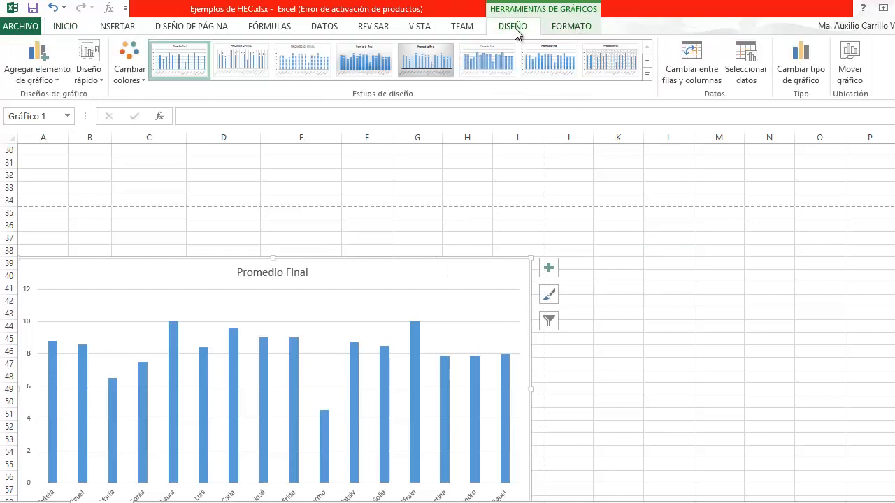
{"action": "left_click", "coordinate": [563, 30]}
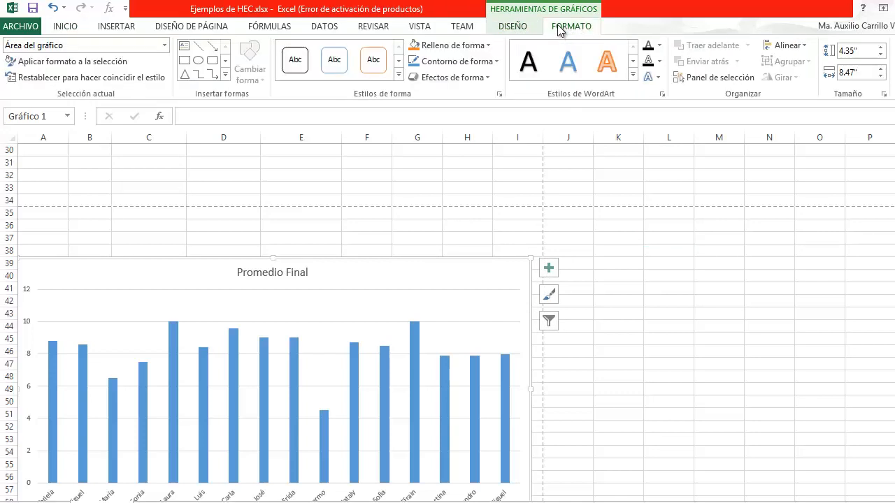
{"action": "left_click", "coordinate": [517, 26]}
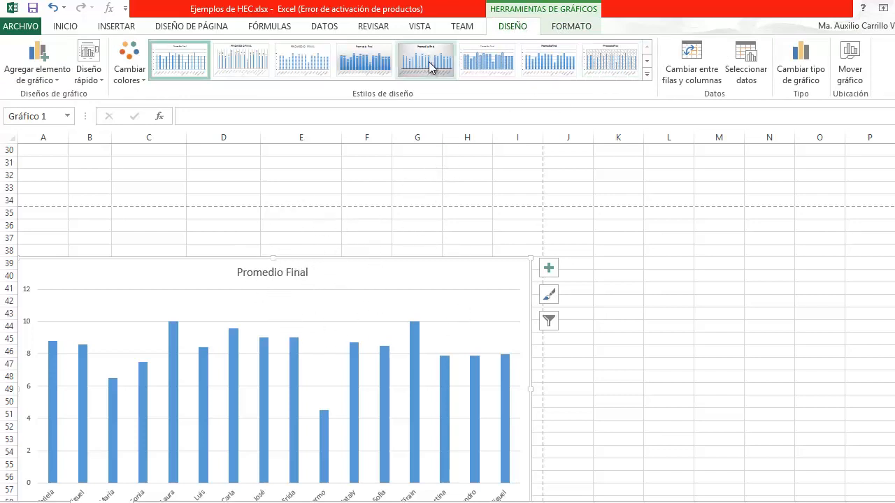
{"action": "left_click", "coordinate": [647, 76]}
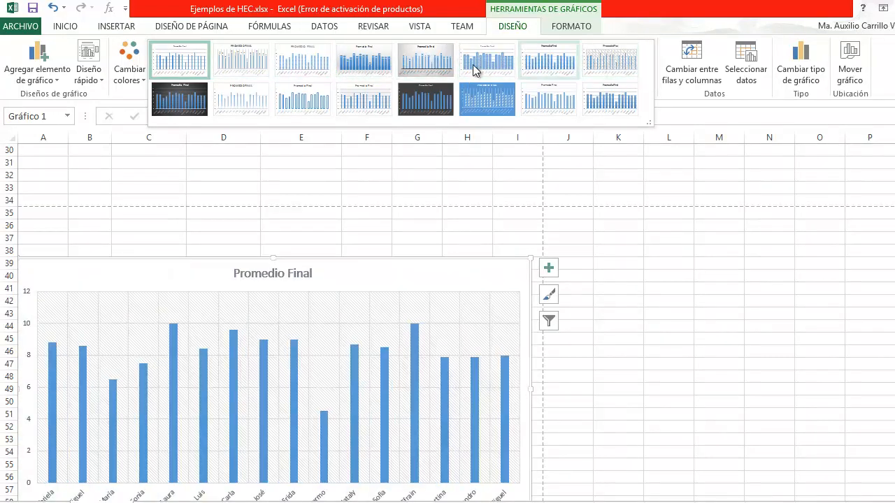
{"action": "left_click", "coordinate": [360, 56]}
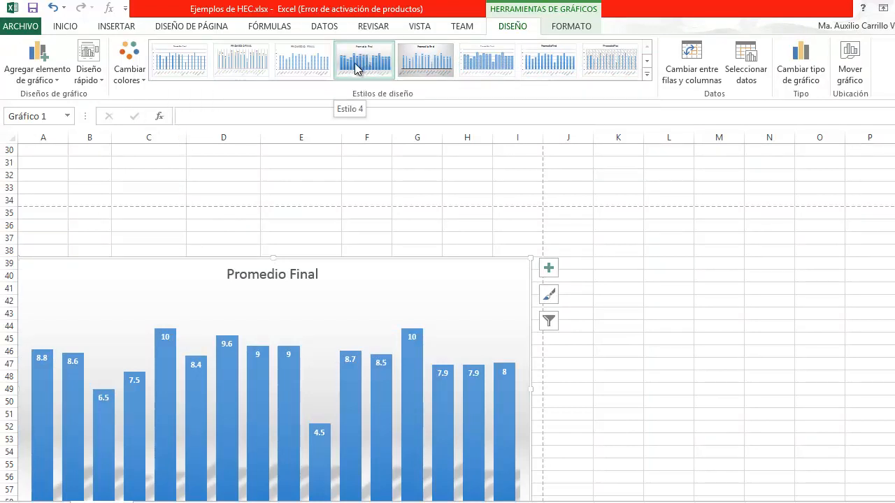
Fill all the columns of the Promedio Final series with the orange theme colour
{"action": "scroll", "coordinate": [419, 150], "scroll_direction": "down", "scroll_amount": 2}
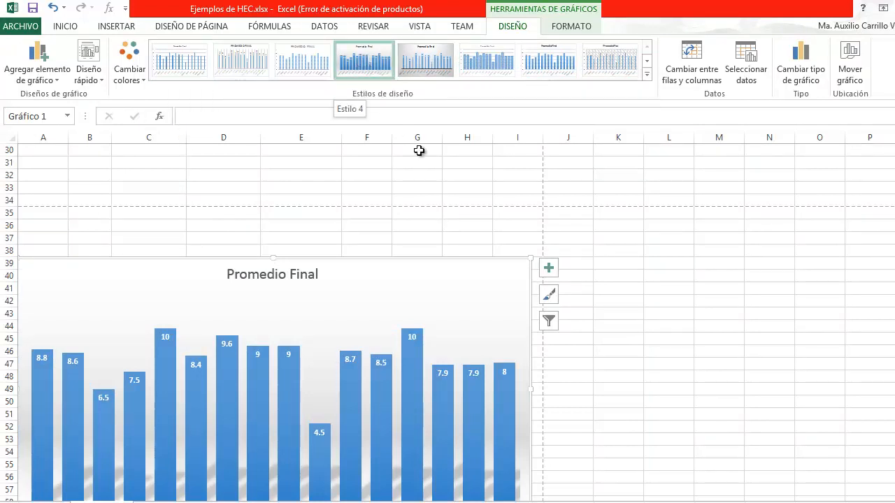
{"action": "scroll", "coordinate": [460, 186], "scroll_direction": "down", "scroll_amount": 1}
{"action": "scroll", "coordinate": [445, 187], "scroll_direction": "up", "scroll_amount": 1}
{"action": "scroll", "coordinate": [445, 187], "scroll_direction": "up", "scroll_amount": 1}
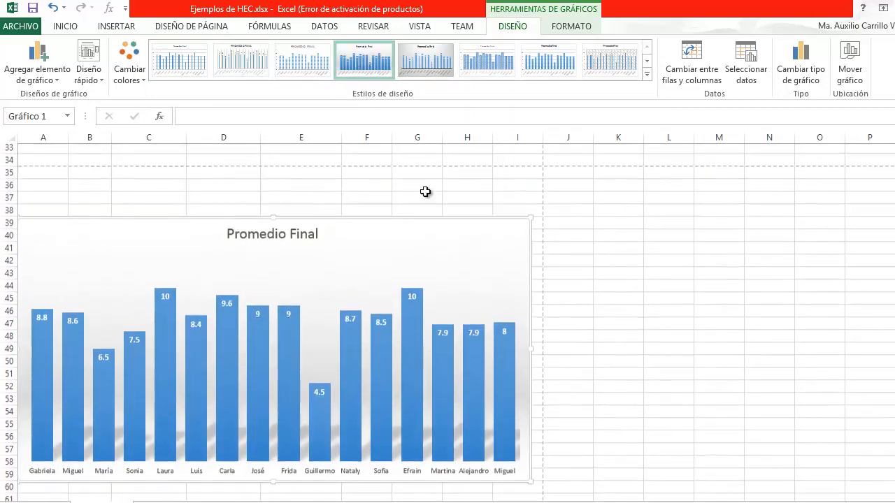
{"action": "left_click", "coordinate": [355, 337]}
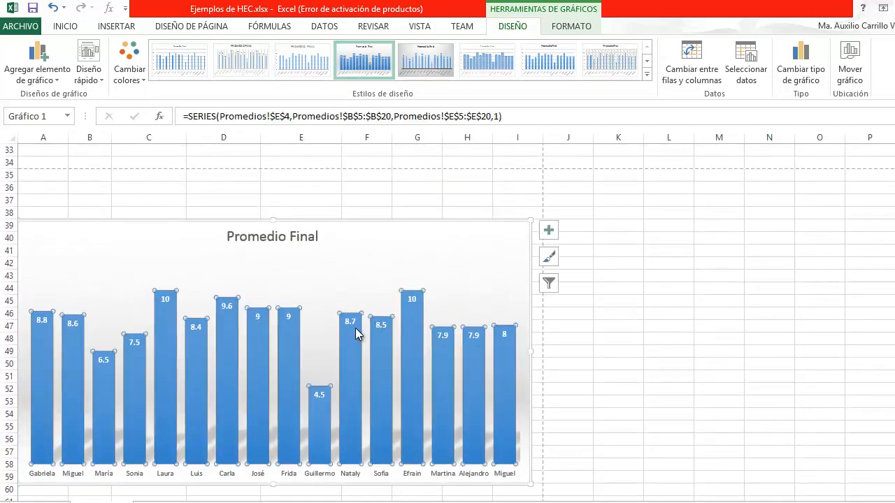
{"action": "left_click", "coordinate": [565, 28]}
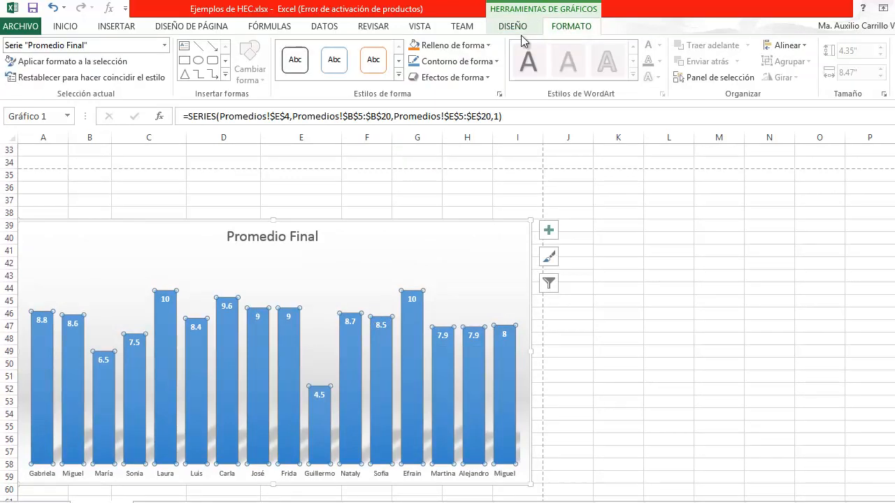
{"action": "left_click", "coordinate": [489, 46]}
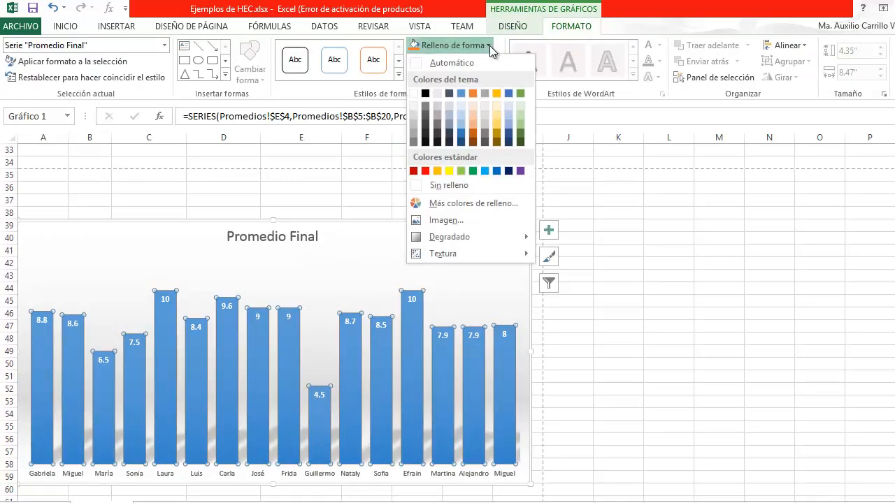
{"action": "left_click", "coordinate": [473, 93]}
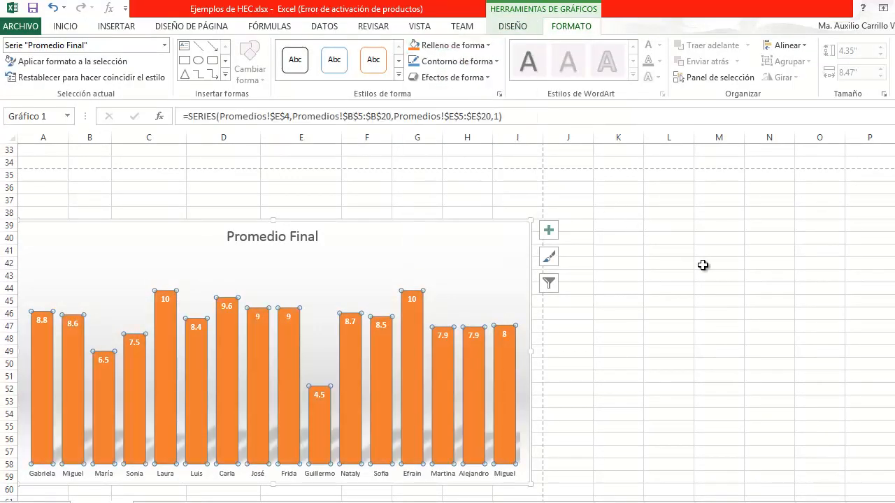
Fill the background of the whole chart area with the light orange theme shade
{"action": "left_click", "coordinate": [487, 46]}
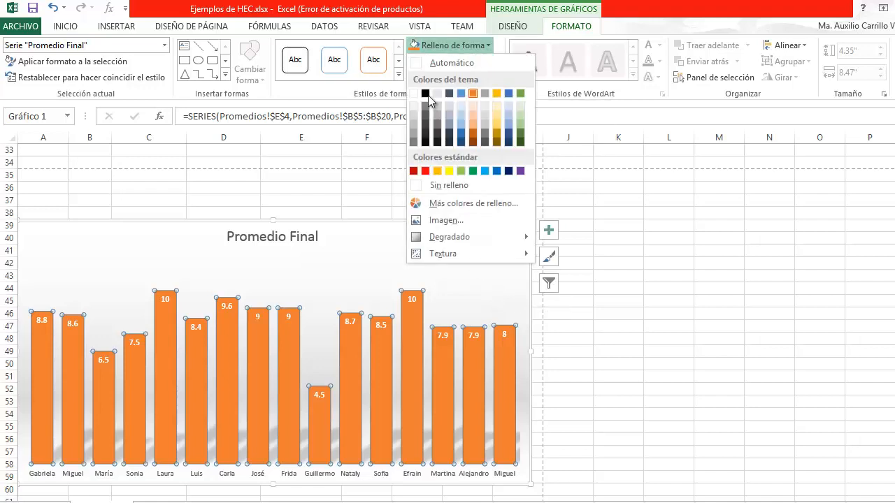
{"action": "left_click", "coordinate": [354, 250]}
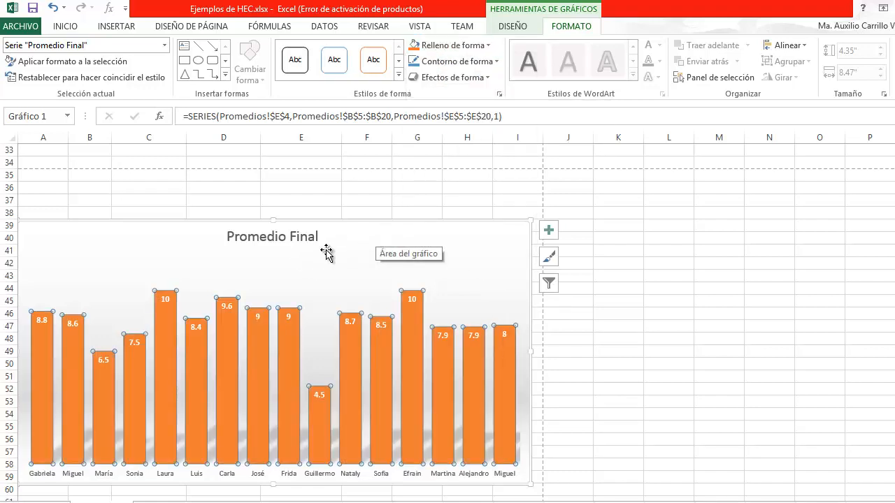
{"action": "left_click", "coordinate": [619, 307]}
{"action": "left_click", "coordinate": [442, 227]}
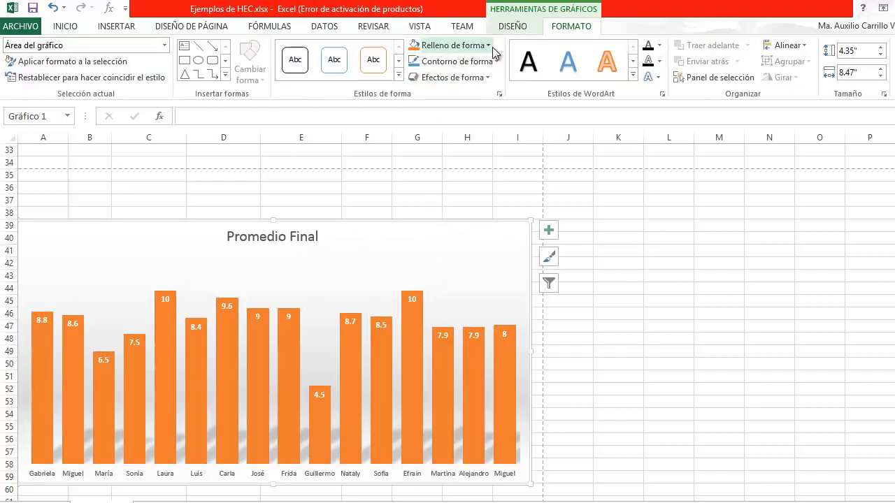
{"action": "left_click", "coordinate": [493, 51]}
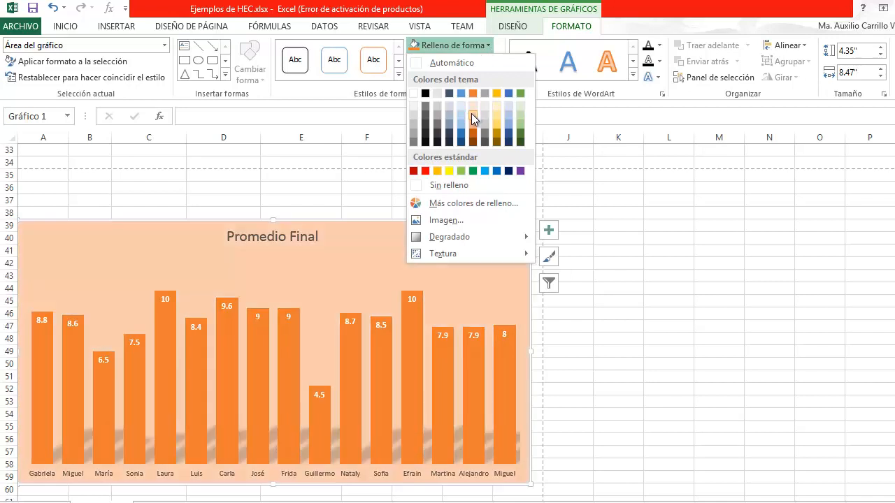
{"action": "left_click", "coordinate": [471, 113]}
{"action": "left_click", "coordinate": [681, 292]}
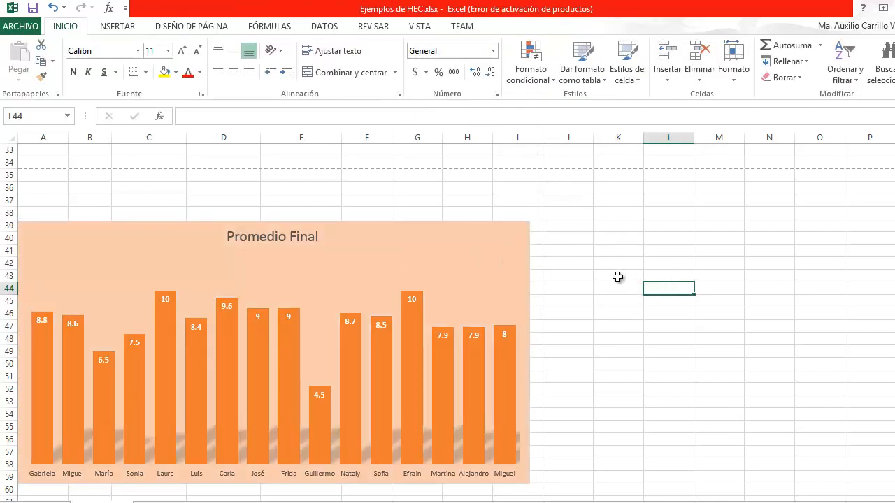
Extend the chart title to read "Promedio Final de los Alumnos de Segundo A"
{"action": "left_click", "coordinate": [289, 238]}
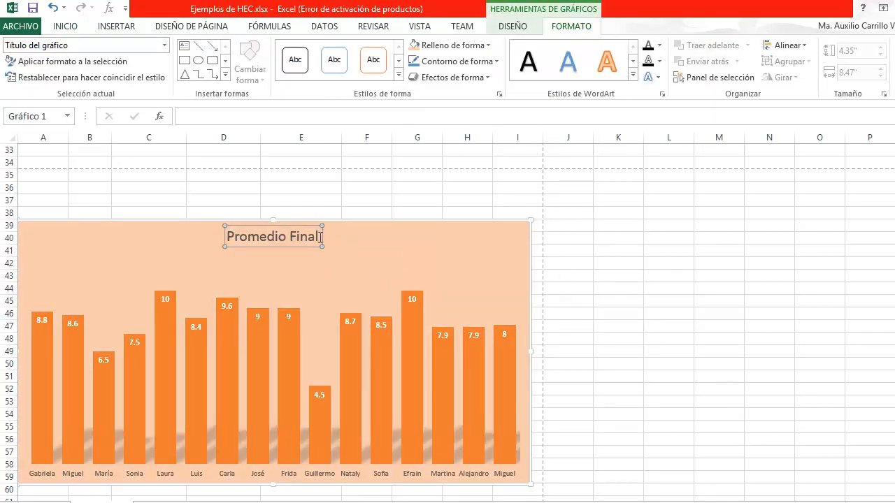
{"action": "left_click", "coordinate": [321, 238]}
{"action": "type", "text": "de"}
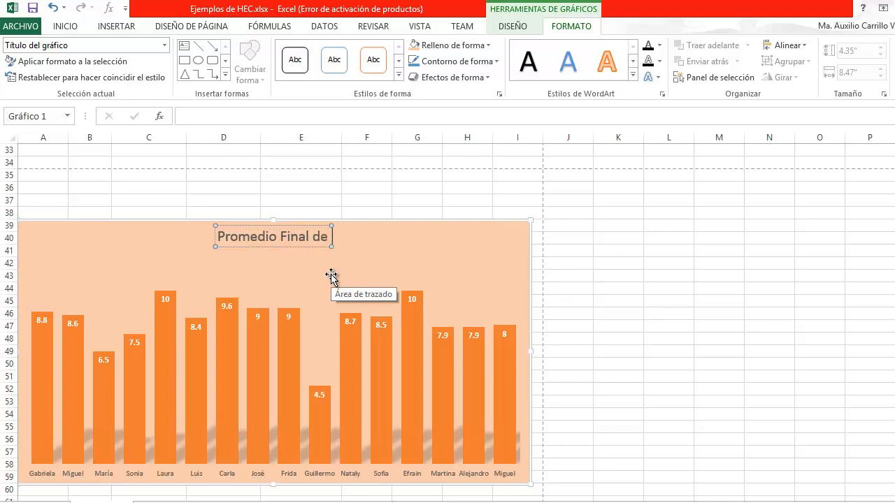
{"action": "type", "text": " los Alumn"}
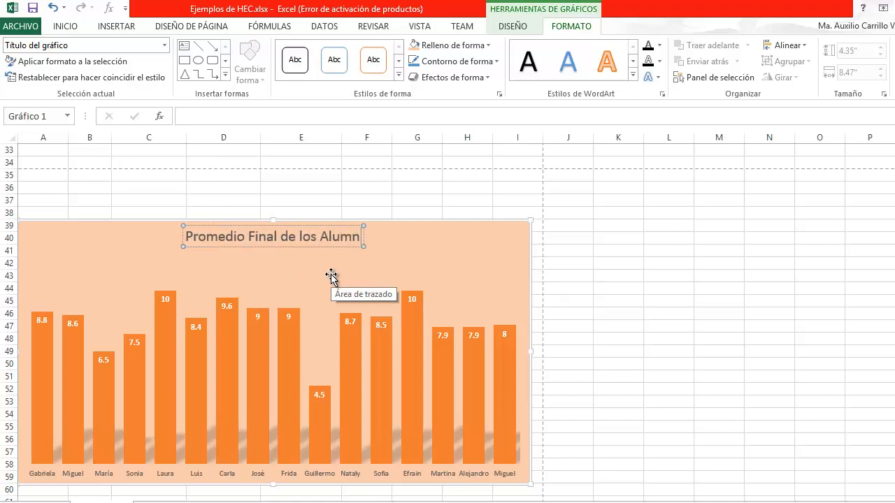
{"action": "type", "text": "os de Se"}
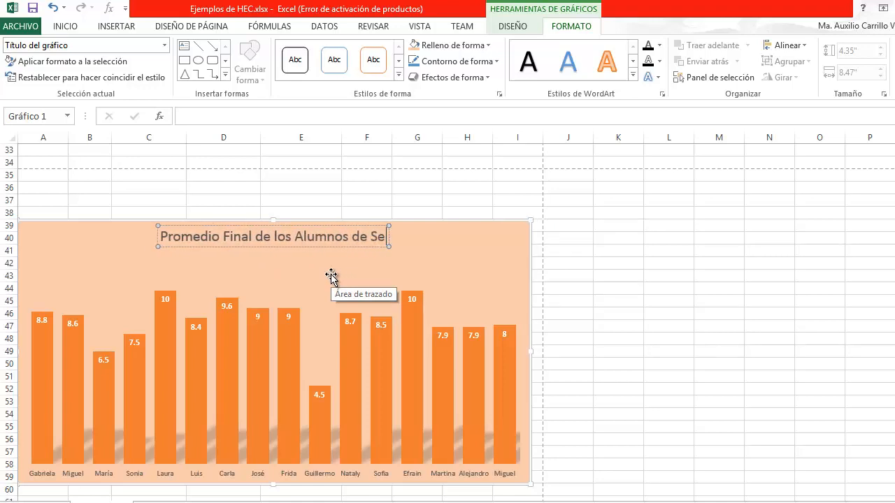
{"action": "type", "text": "gundo A"}
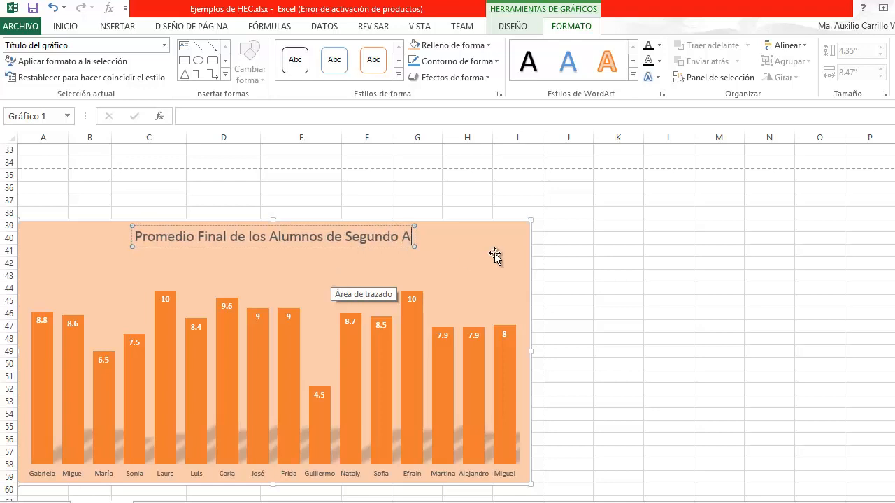
{"action": "left_click", "coordinate": [572, 226]}
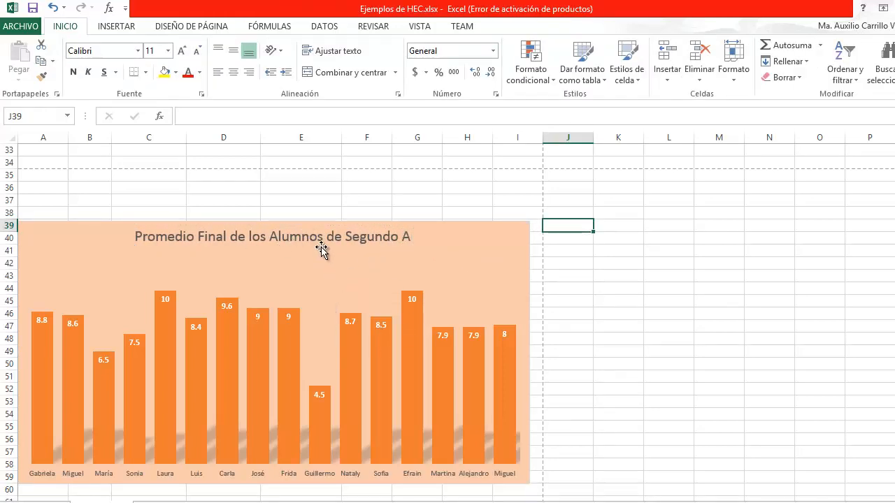
Review the finished chart against the SEGUNDO A averages table above it and the page break between them
{"action": "scroll", "coordinate": [308, 293], "scroll_direction": "down", "scroll_amount": 1}
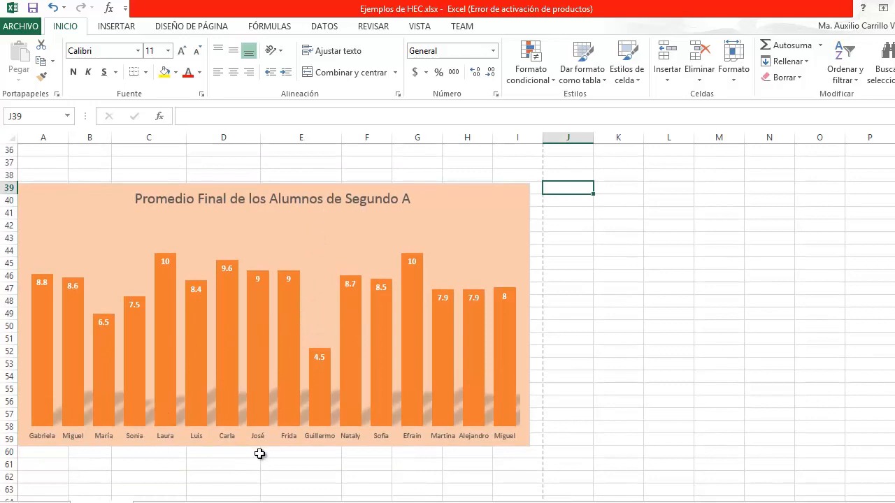
{"action": "scroll", "coordinate": [336, 308], "scroll_direction": "up", "scroll_amount": 10}
{"action": "scroll", "coordinate": [343, 308], "scroll_direction": "down", "scroll_amount": 12}
{"action": "scroll", "coordinate": [344, 307], "scroll_direction": "up", "scroll_amount": 2}
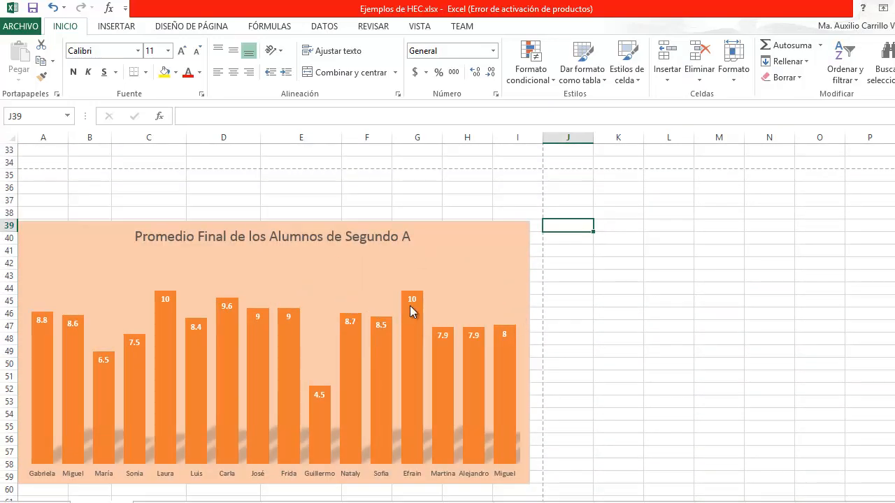
{"action": "scroll", "coordinate": [416, 301], "scroll_direction": "down", "scroll_amount": 1}
{"action": "scroll", "coordinate": [422, 295], "scroll_direction": "down", "scroll_amount": 1}
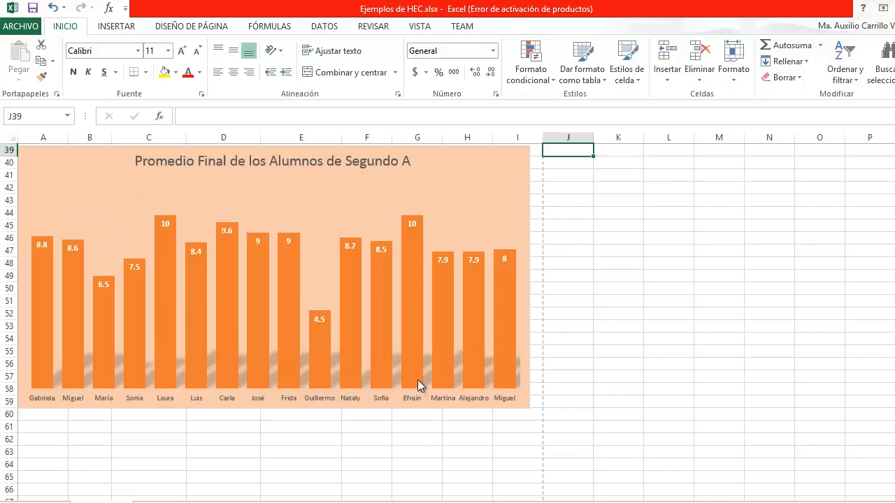
{"action": "scroll", "coordinate": [332, 286], "scroll_direction": "up", "scroll_amount": 13}
{"action": "scroll", "coordinate": [354, 254], "scroll_direction": "down", "scroll_amount": 1}
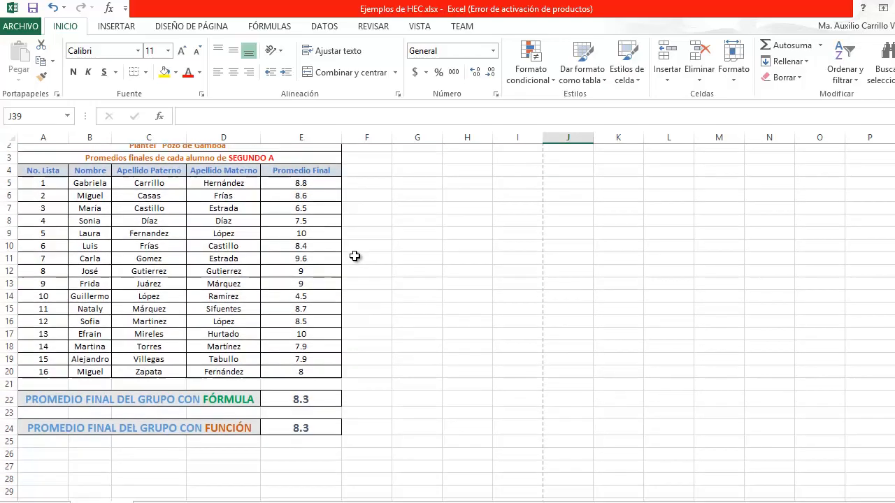
{"action": "scroll", "coordinate": [354, 253], "scroll_direction": "up", "scroll_amount": 1}
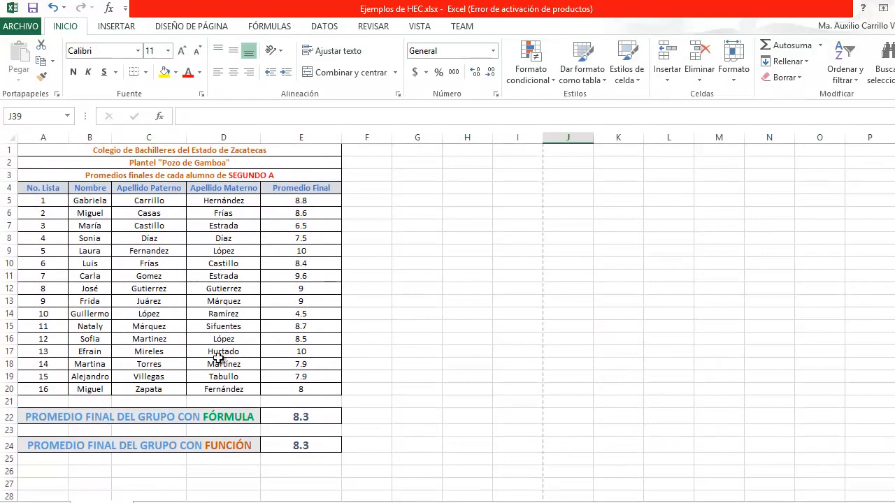
{"action": "scroll", "coordinate": [353, 266], "scroll_direction": "down", "scroll_amount": 14}
{"action": "scroll", "coordinate": [359, 282], "scroll_direction": "up", "scroll_amount": 3}
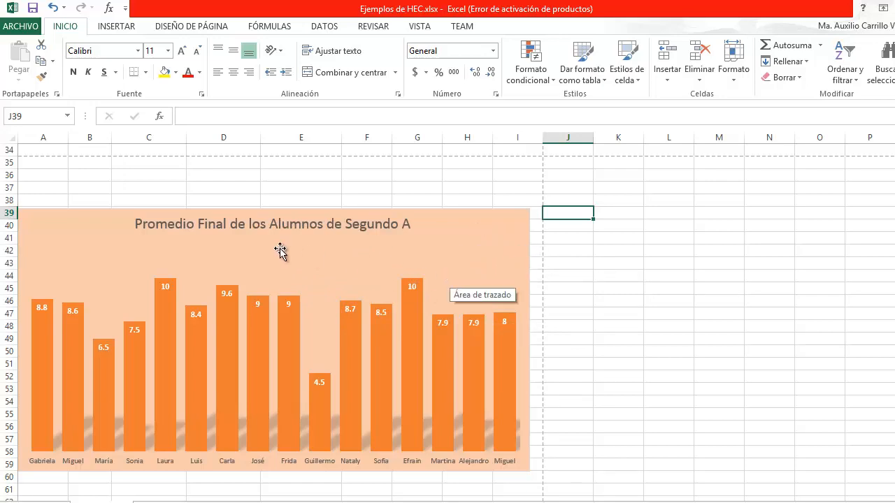
{"action": "scroll", "coordinate": [280, 252], "scroll_direction": "up", "scroll_amount": 11}
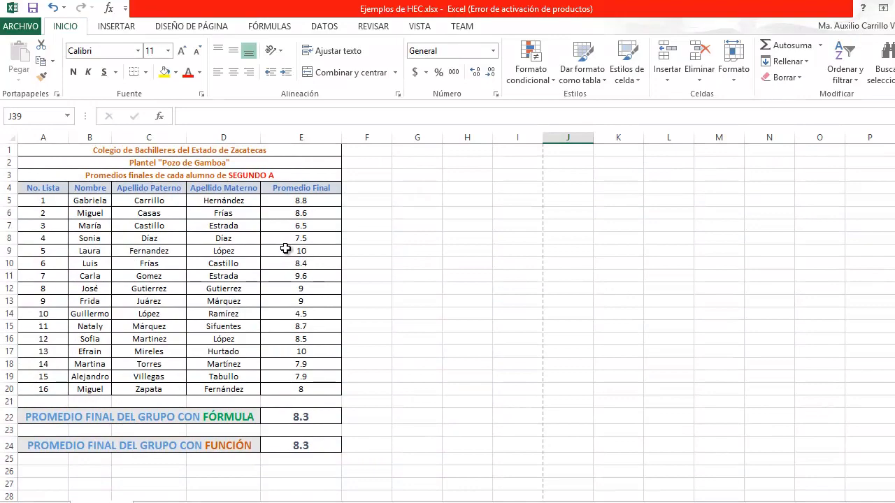
{"action": "scroll", "coordinate": [337, 256], "scroll_direction": "down", "scroll_amount": 8}
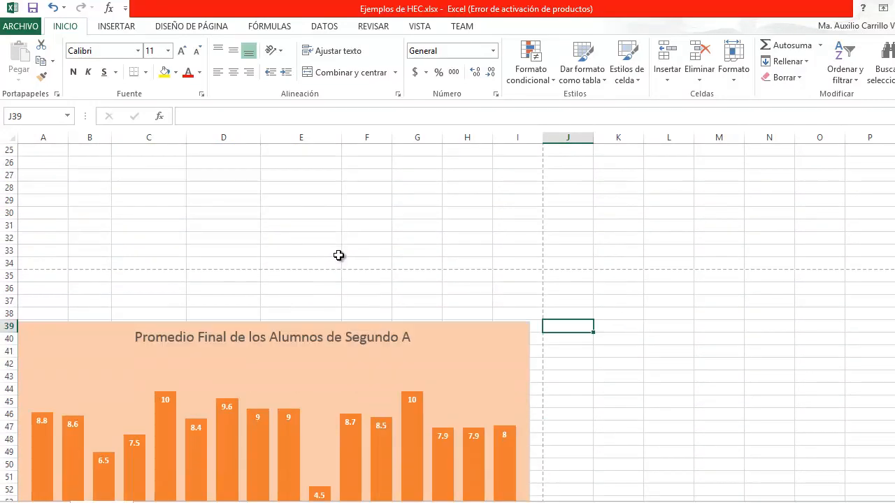
{"action": "scroll", "coordinate": [389, 340], "scroll_direction": "down", "scroll_amount": 6}
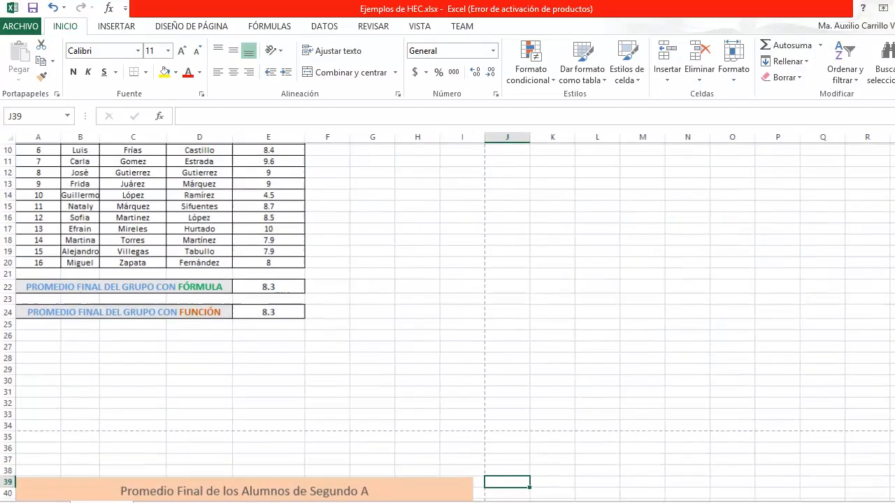
{"action": "scroll", "coordinate": [389, 340], "scroll_direction": "down", "scroll_amount": 2}
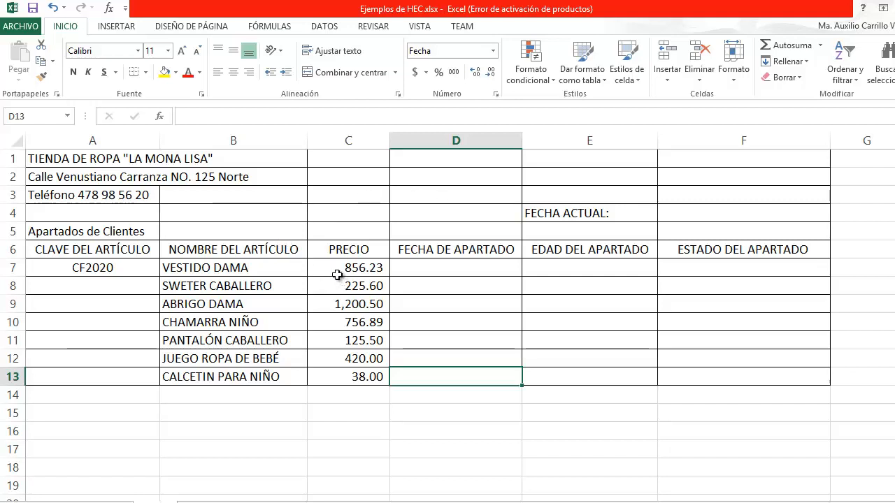
Return to the Promedios sheet and inspect the group average formulas in cells E22 and E24
{"action": "left_click", "coordinate": [181, 418]}
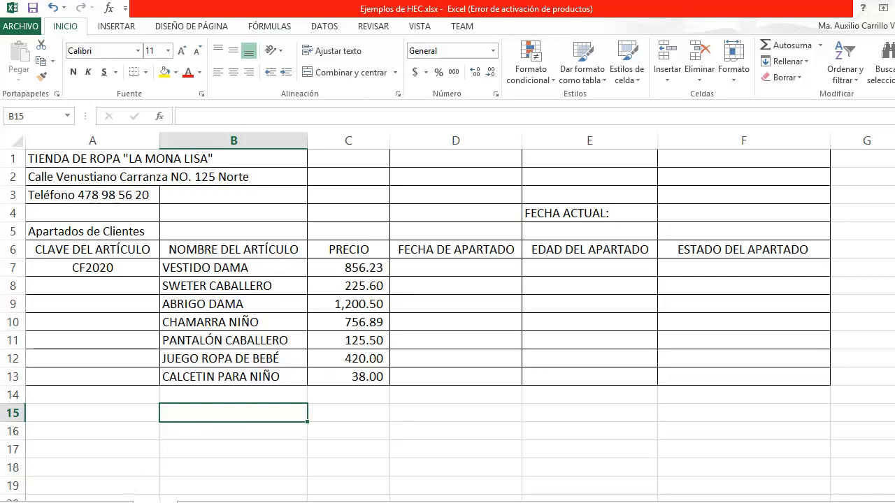
{"action": "left_click", "coordinate": [105, 502]}
{"action": "scroll", "coordinate": [238, 258], "scroll_direction": "up", "scroll_amount": 4}
{"action": "left_click", "coordinate": [186, 228]}
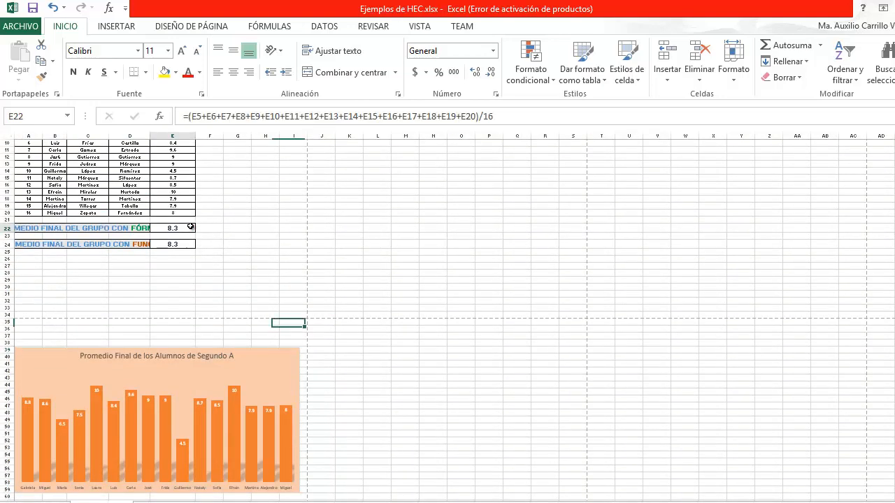
{"action": "left_click", "coordinate": [175, 244]}
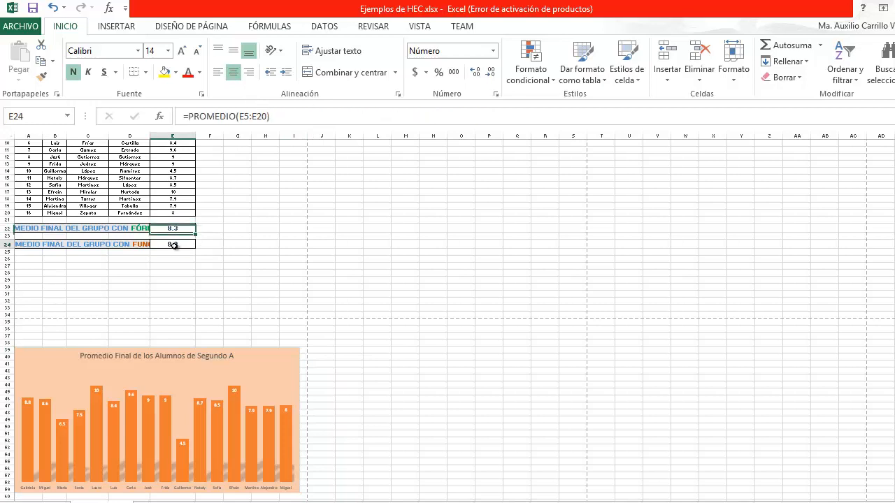
On the clothing store sheet, merge and center each of the three heading rows separately: A1:F1, A2:F2 and A3:F3
{"action": "left_click", "coordinate": [153, 502]}
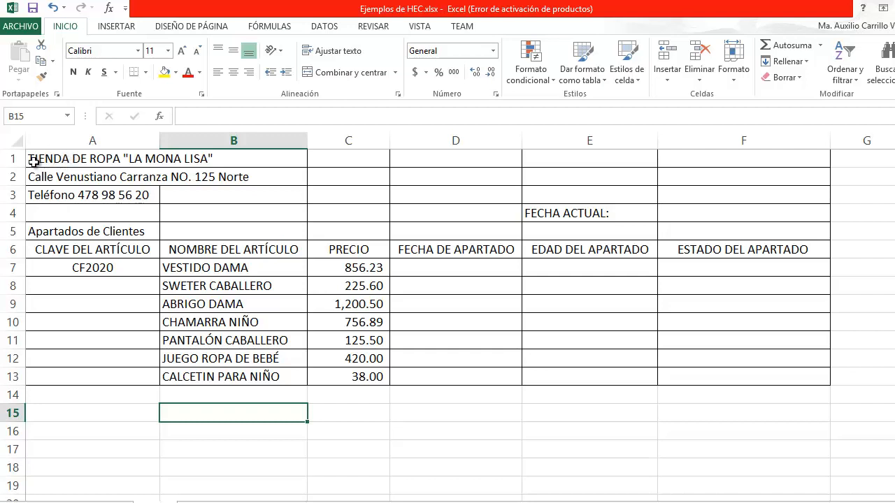
{"action": "left_click_drag", "start_coordinate": [34, 162], "coordinate": [727, 161]}
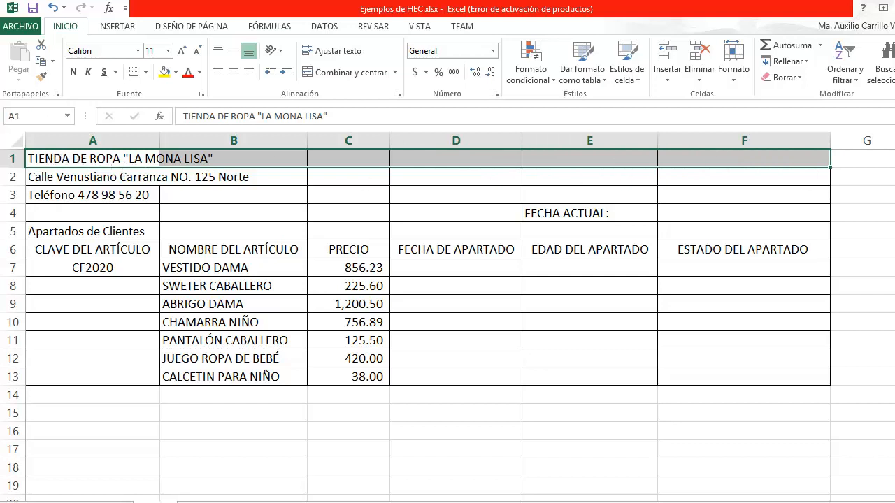
{"action": "left_click", "coordinate": [329, 73]}
{"action": "left_click_drag", "start_coordinate": [97, 176], "coordinate": [719, 173]}
{"action": "left_click", "coordinate": [360, 72]}
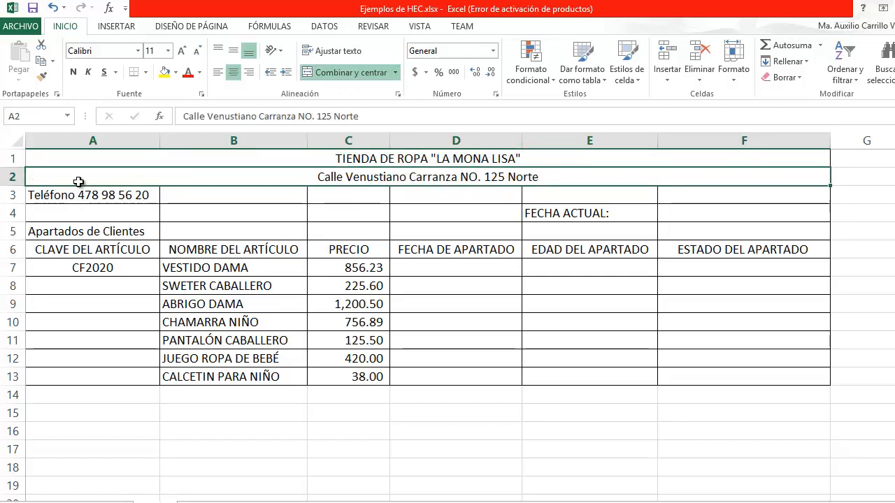
{"action": "left_click", "coordinate": [87, 196]}
{"action": "left_click_drag", "start_coordinate": [87, 195], "coordinate": [741, 195]}
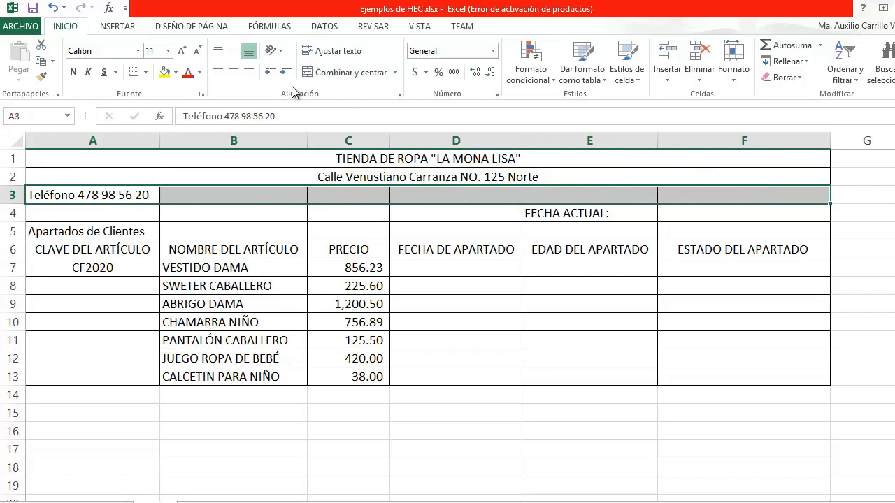
{"action": "left_click", "coordinate": [328, 74]}
Merge and center the "Apartados de Clientes" row across A5:F5 and the blank cells A4:D4
{"action": "left_click_drag", "start_coordinate": [72, 234], "coordinate": [751, 232]}
{"action": "left_click", "coordinate": [336, 72]}
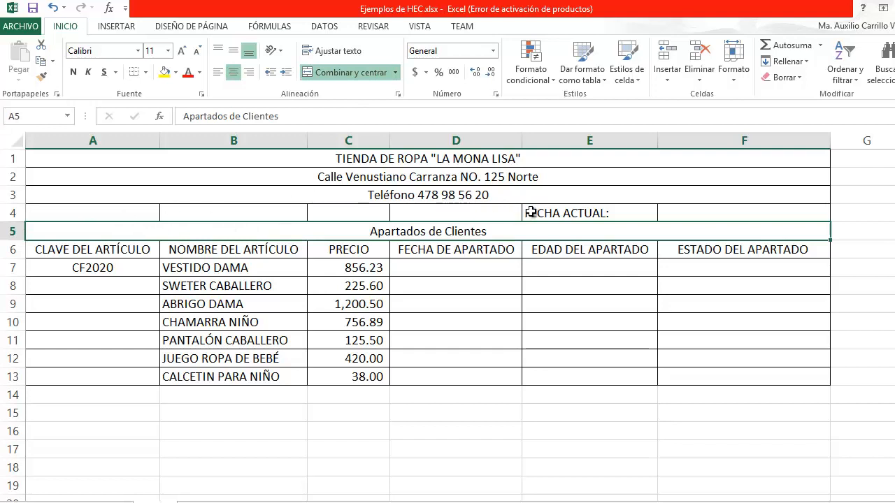
{"action": "left_click_drag", "start_coordinate": [142, 213], "coordinate": [463, 214]}
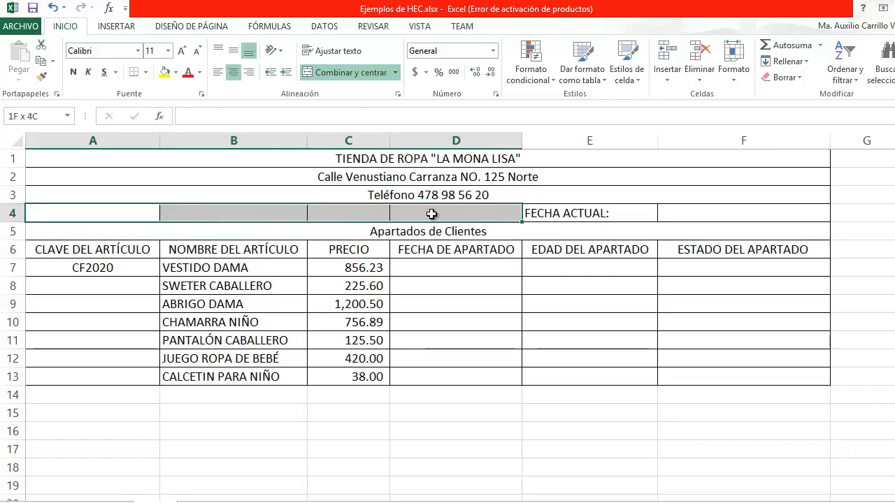
{"action": "left_click", "coordinate": [342, 72]}
{"action": "left_click", "coordinate": [552, 213]}
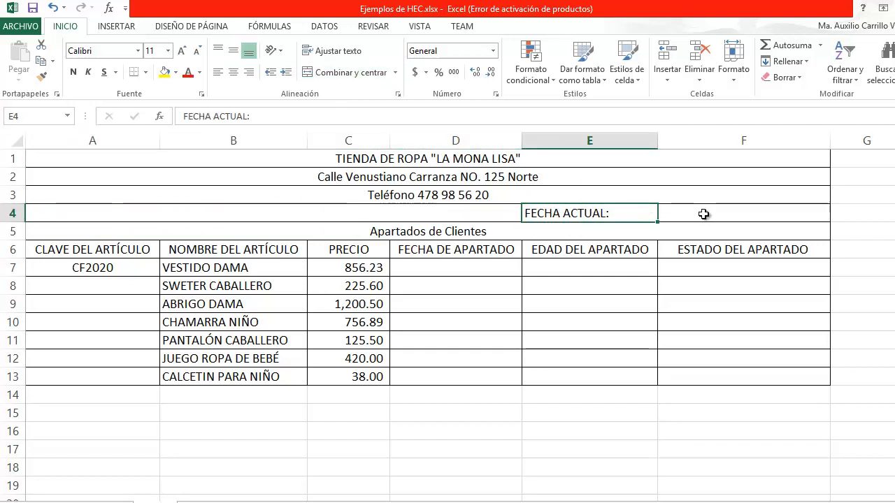
{"action": "left_click", "coordinate": [703, 214]}
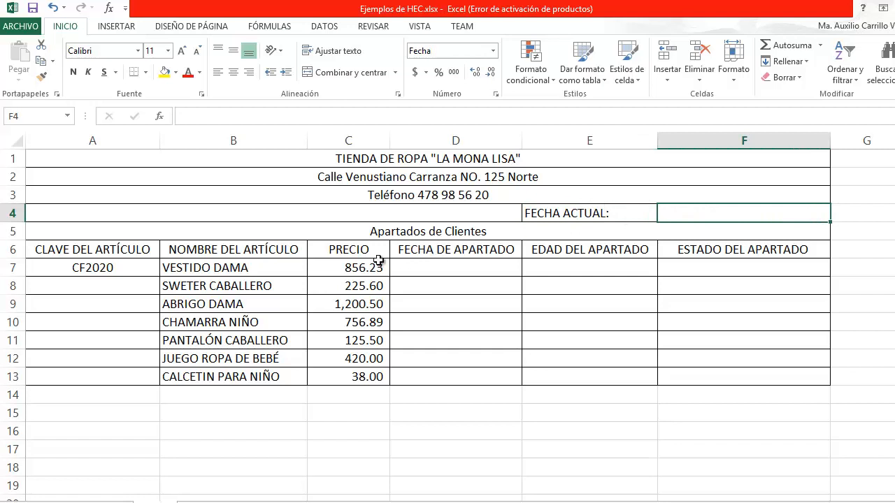
Make the three merged store heading rows 1 to 3 and the "Apartados de Clientes" row bold with a blue theme font color
{"action": "left_click_drag", "start_coordinate": [392, 157], "coordinate": [394, 194]}
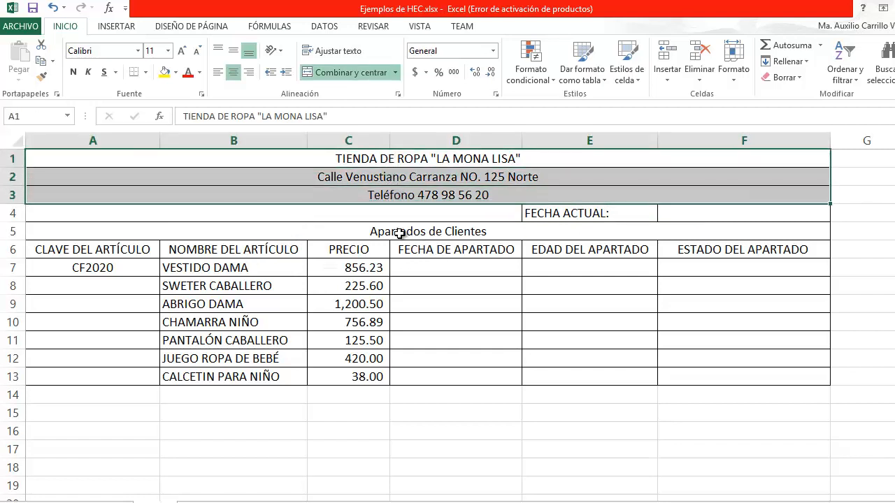
{"action": "left_click", "coordinate": [399, 233], "text": "ctrl"}
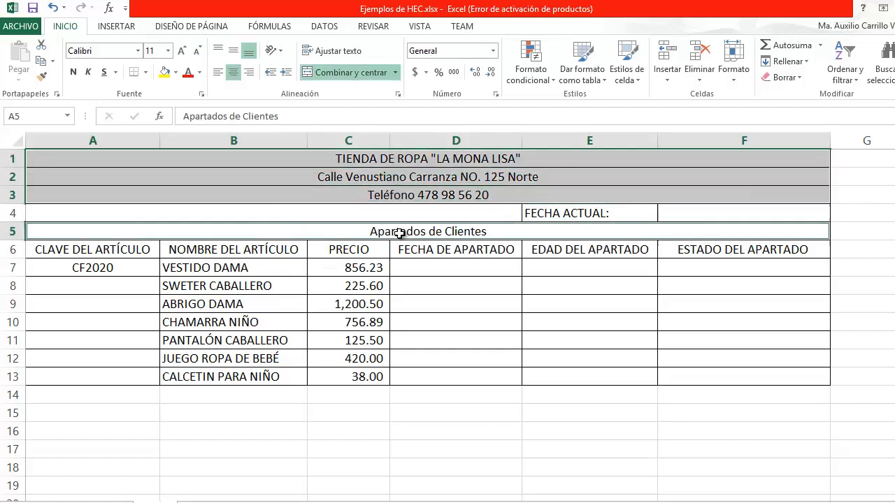
{"action": "left_click", "coordinate": [200, 72]}
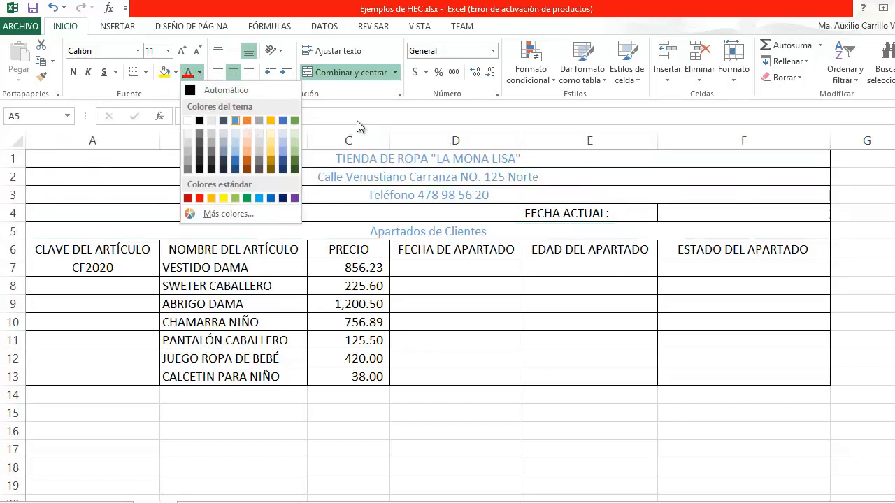
{"action": "left_click", "coordinate": [283, 120]}
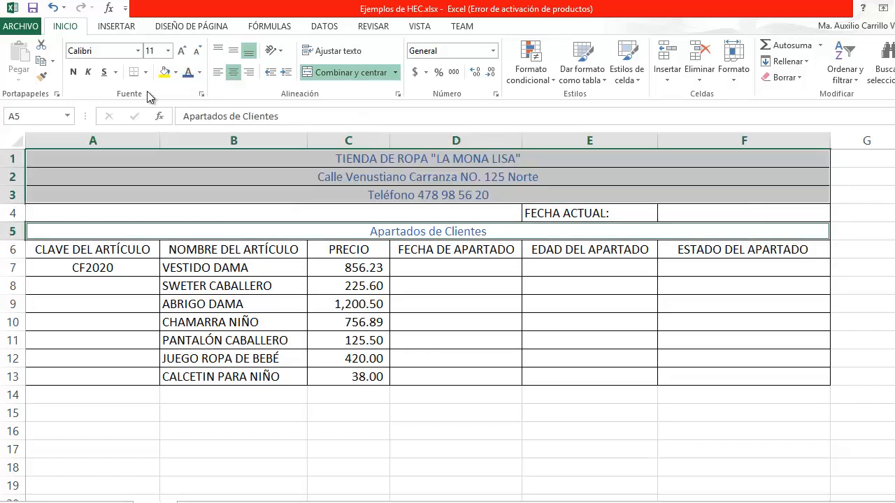
{"action": "left_click", "coordinate": [74, 72]}
{"action": "left_click", "coordinate": [491, 298]}
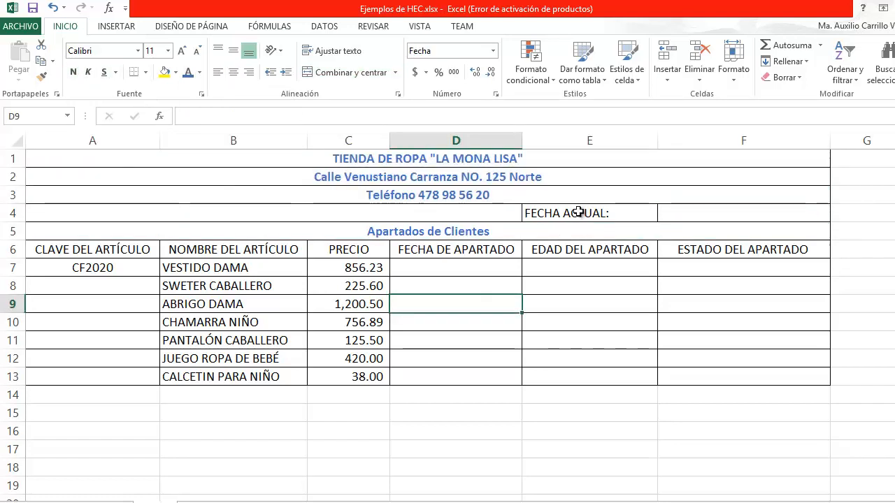
Make the "FECHA ACTUAL:" label in E4 bold and dark red with a light grey fill
{"action": "left_click", "coordinate": [552, 212]}
{"action": "left_click", "coordinate": [199, 72]}
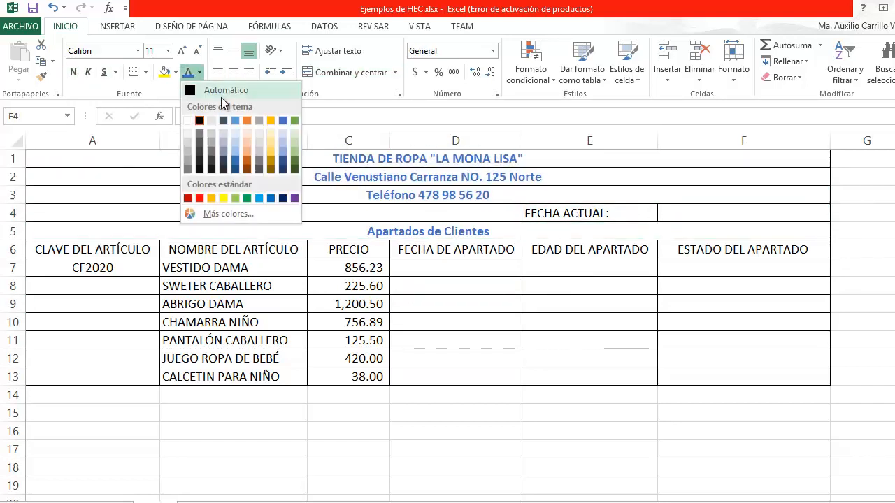
{"action": "left_click", "coordinate": [188, 198]}
{"action": "left_click", "coordinate": [74, 72]}
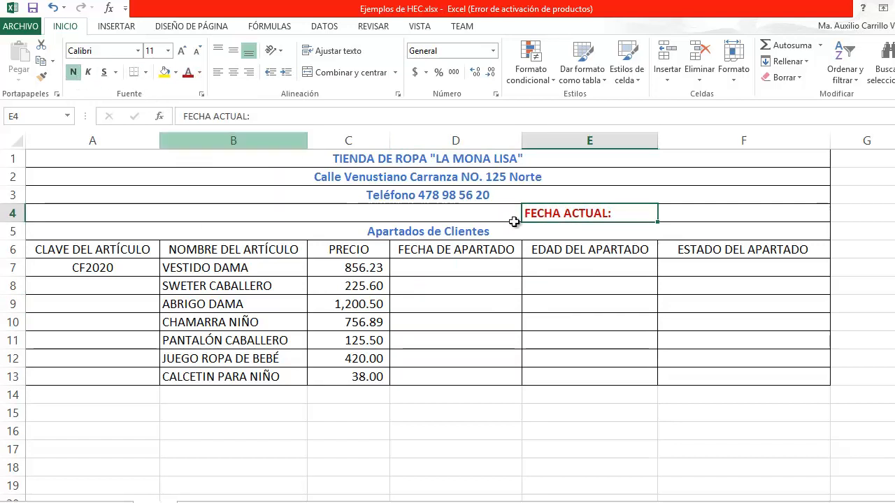
{"action": "left_click", "coordinate": [583, 281]}
{"action": "left_click", "coordinate": [594, 253]}
{"action": "left_click", "coordinate": [607, 214]}
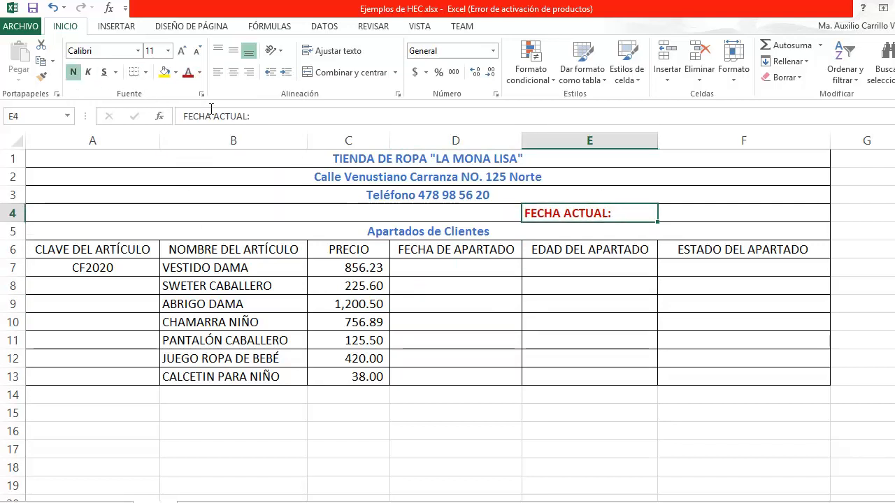
{"action": "left_click", "coordinate": [179, 73]}
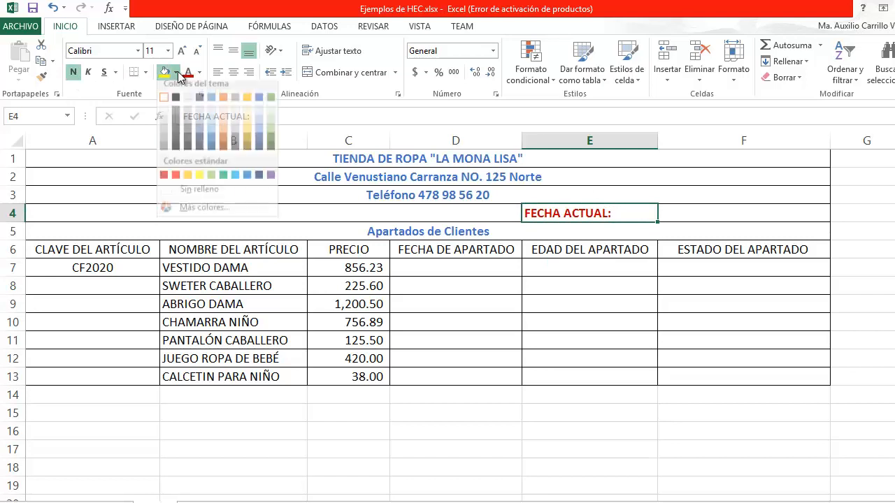
{"action": "left_click", "coordinate": [189, 115]}
{"action": "left_click", "coordinate": [603, 356]}
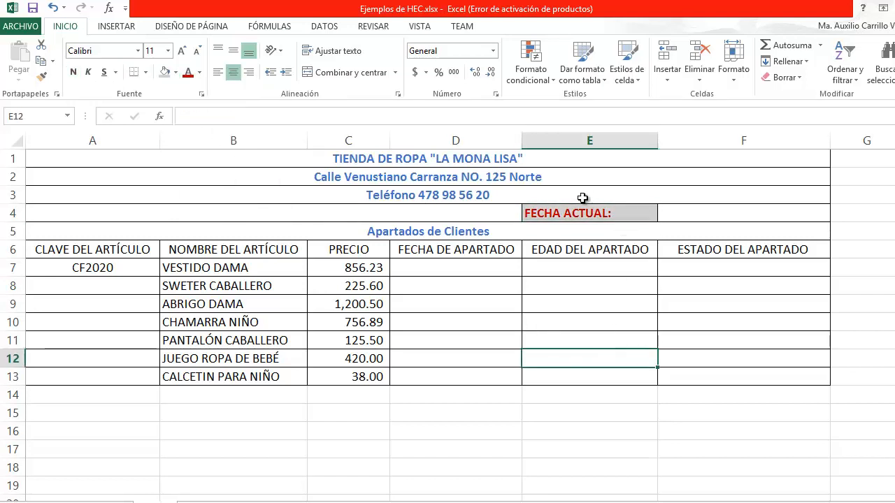
Make the column headings in A6:F6 bold with the standard green font color and a very light blue fill
{"action": "left_click_drag", "start_coordinate": [126, 250], "coordinate": [736, 246]}
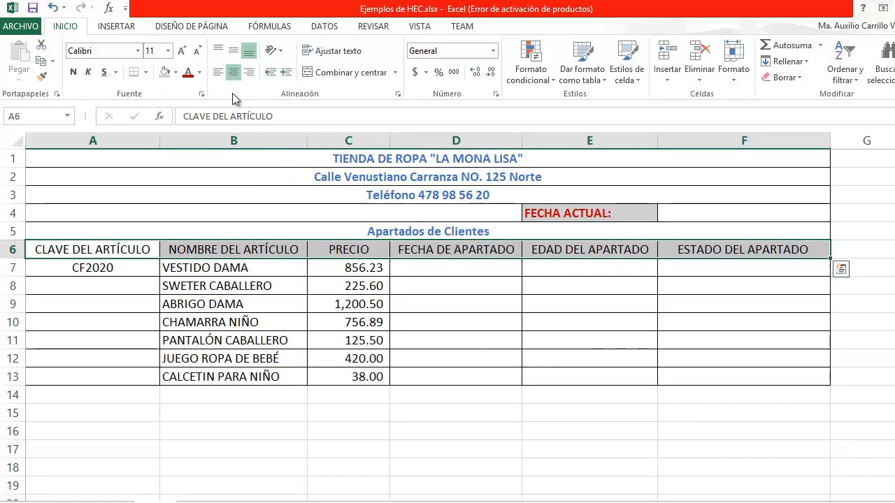
{"action": "left_click", "coordinate": [200, 72]}
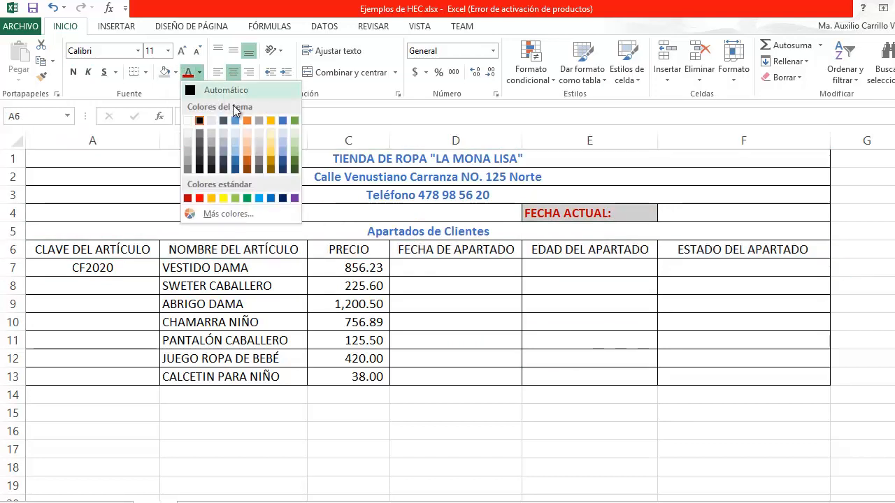
{"action": "left_click", "coordinate": [293, 151]}
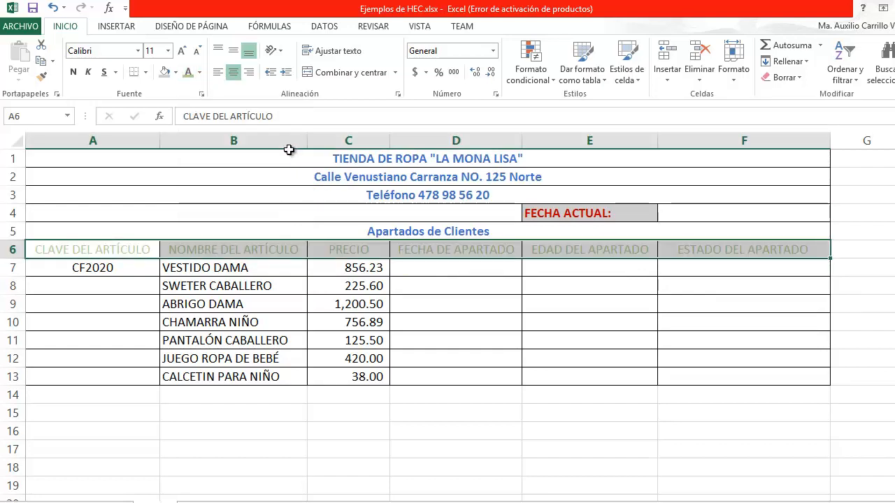
{"action": "left_click", "coordinate": [74, 73]}
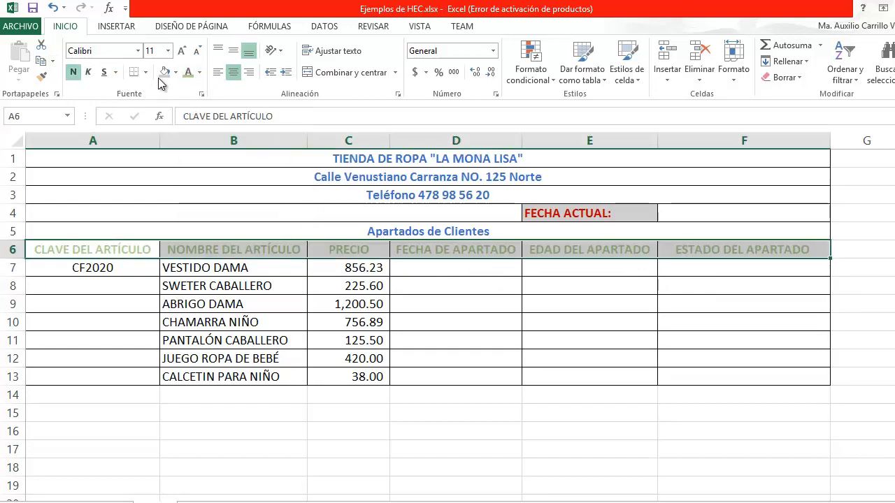
{"action": "left_click", "coordinate": [199, 72]}
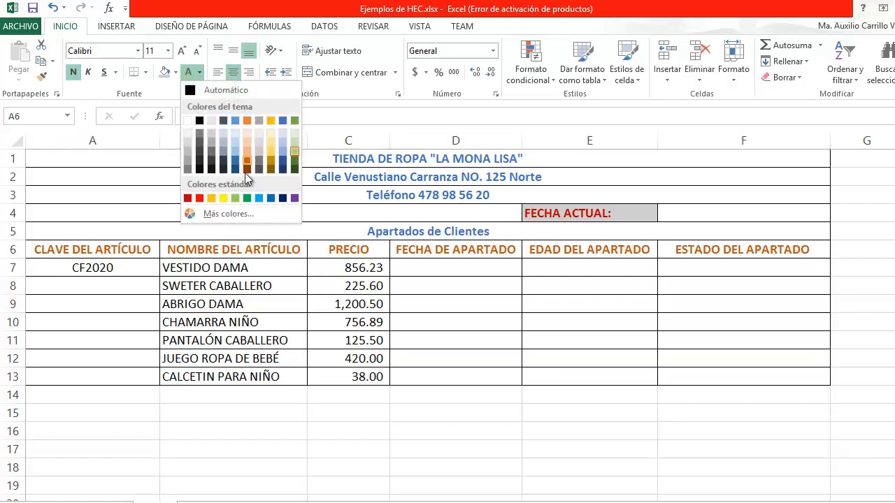
{"action": "left_click", "coordinate": [245, 200]}
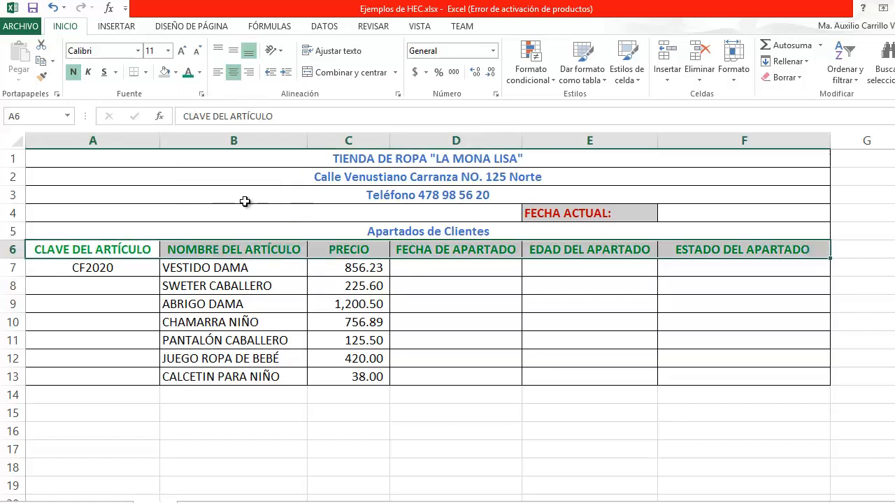
{"action": "left_click", "coordinate": [176, 73]}
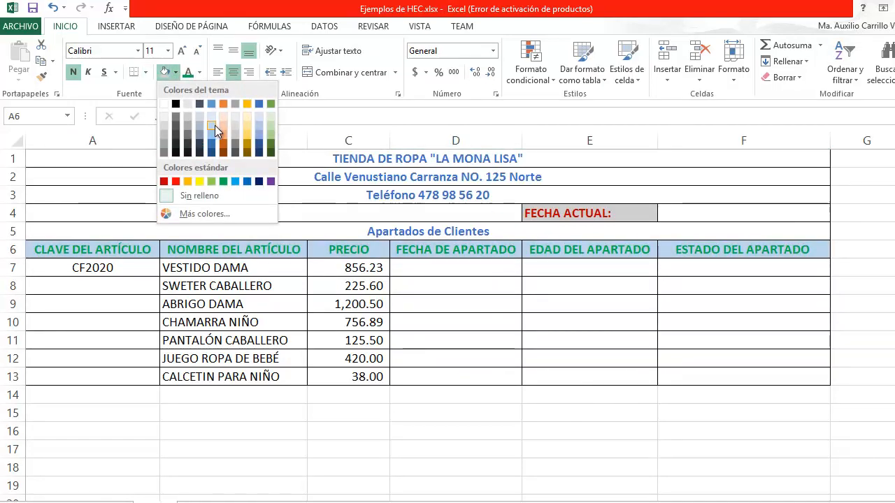
{"action": "left_click", "coordinate": [213, 118]}
{"action": "left_click", "coordinate": [396, 446]}
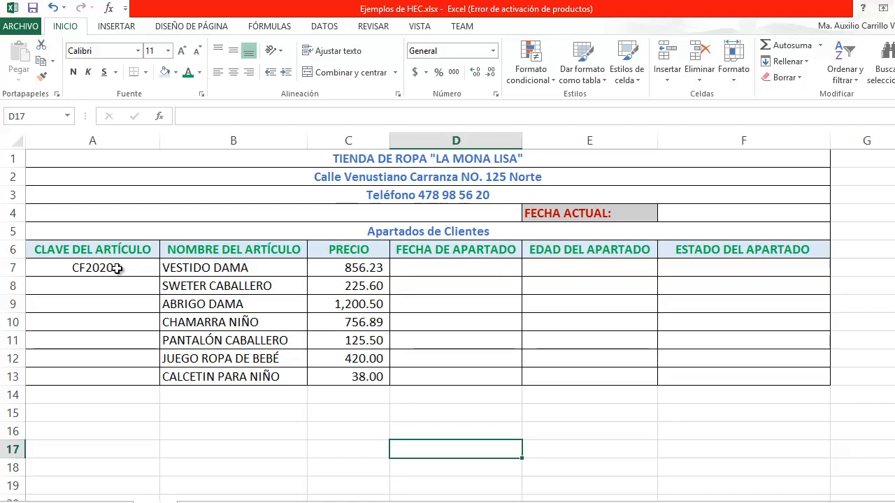
Enter the article code CF2021 in A8 for the SWETER CABALLERO row
{"action": "left_click", "coordinate": [115, 269]}
{"action": "left_click", "coordinate": [109, 285]}
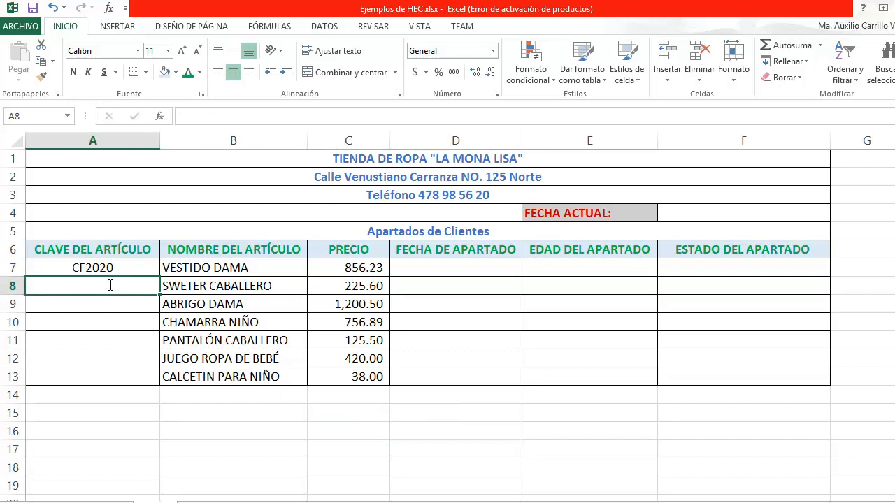
{"action": "type", "text": "cf"}
{"action": "key", "text": "BackSpace"}
{"action": "key", "text": "BackSpace"}
{"action": "key", "text": "BackSpace"}
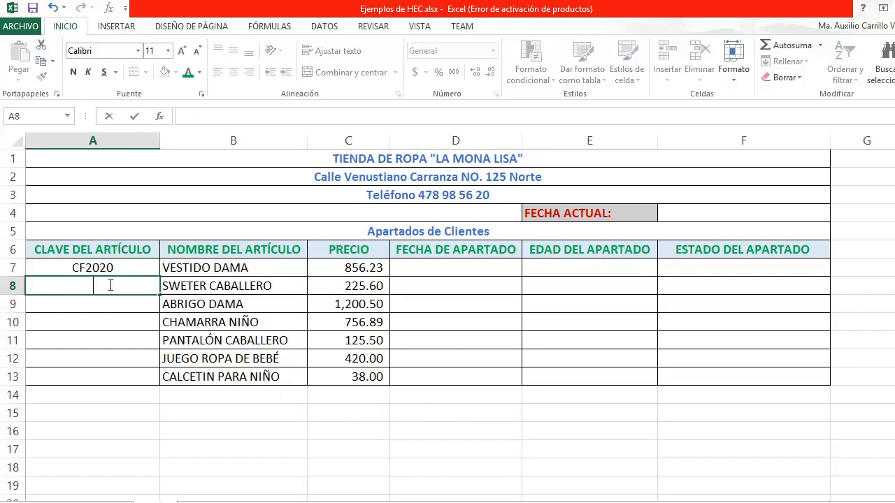
{"action": "type", "text": "CF"}
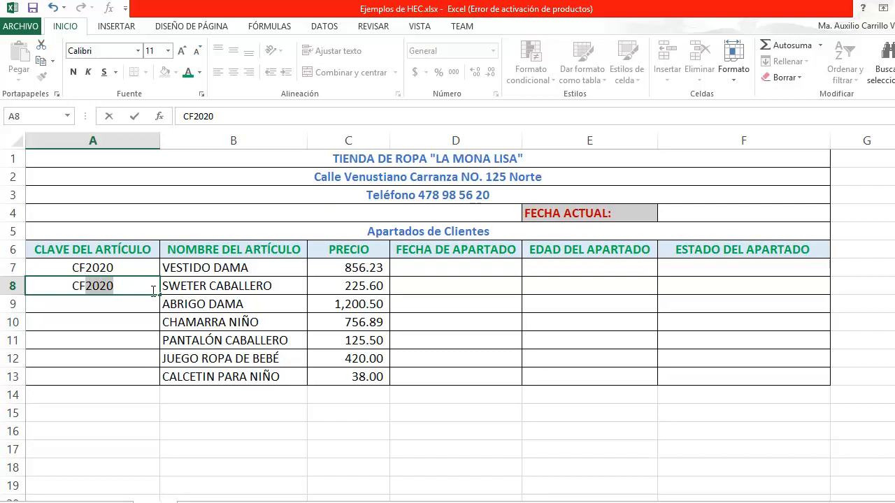
{"action": "left_click", "coordinate": [116, 285]}
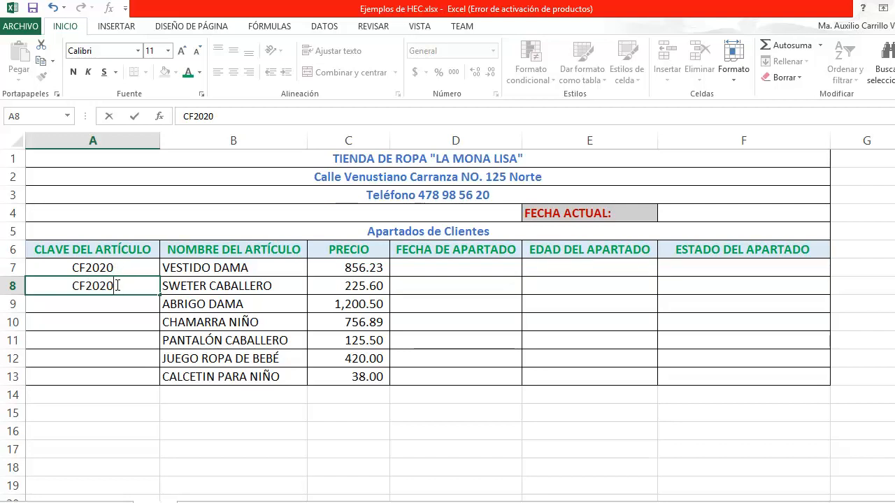
{"action": "key", "text": "BackSpace"}
{"action": "type", "text": "1"}
{"action": "key", "text": "Return"}
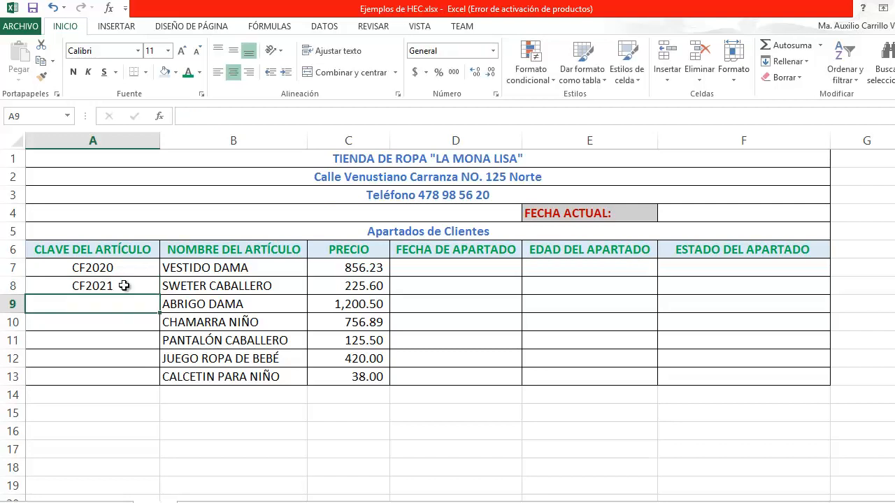
Extend the article code series from A7:A8 down through A13, up to CF2026
{"action": "left_click", "coordinate": [131, 268]}
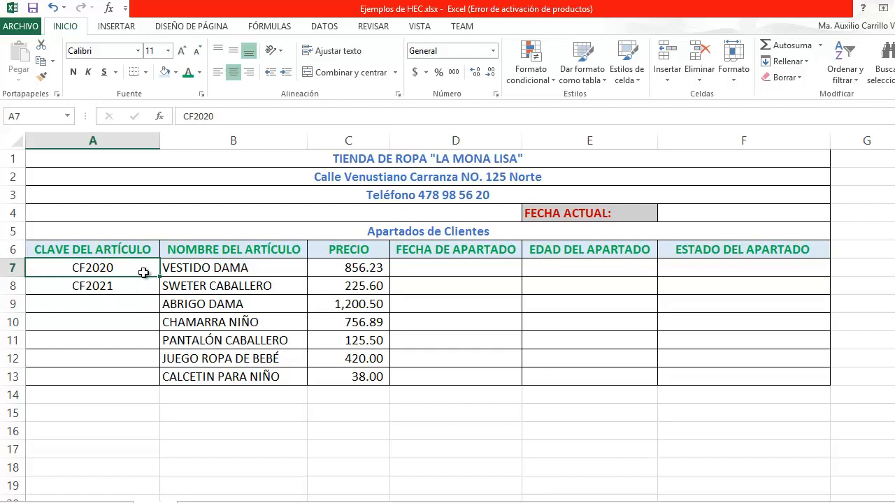
{"action": "left_click_drag", "start_coordinate": [160, 276], "coordinate": [148, 286]}
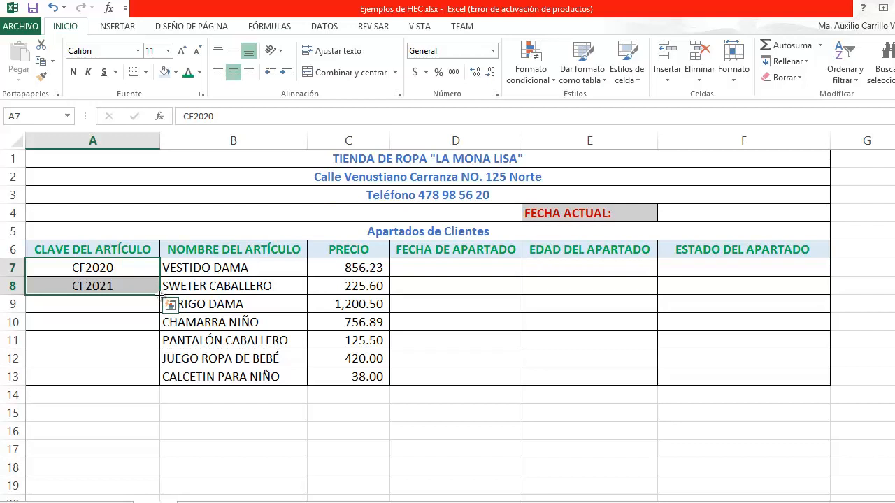
{"action": "left_click_drag", "start_coordinate": [161, 301], "coordinate": [160, 379]}
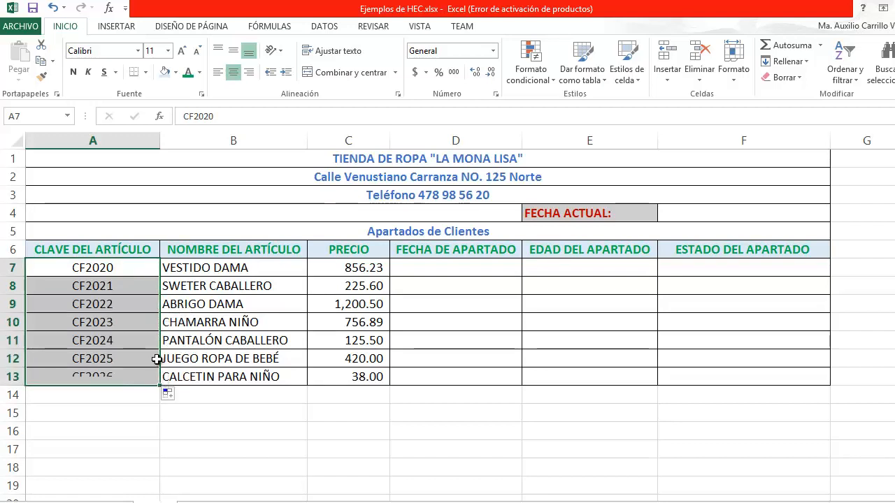
{"action": "left_click", "coordinate": [126, 265]}
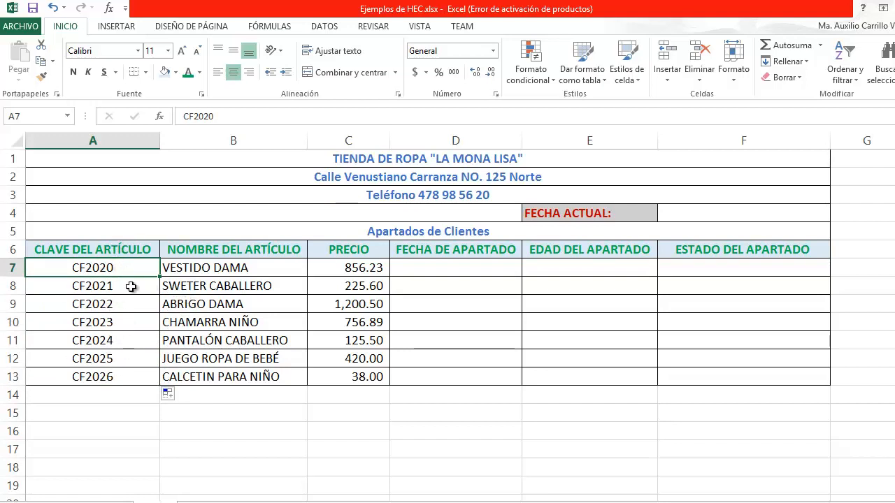
Apply the accounting format with the $ symbol to the prices in C7:C13
{"action": "left_click", "coordinate": [342, 265]}
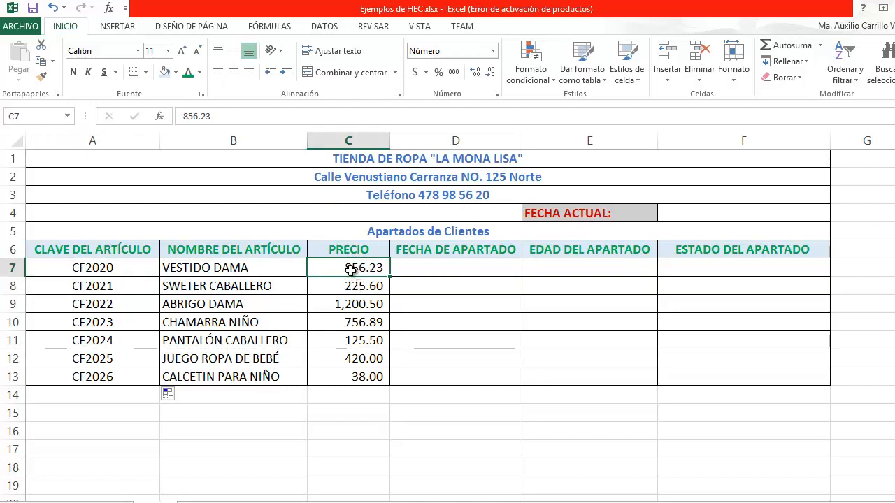
{"action": "left_click_drag", "start_coordinate": [348, 269], "coordinate": [338, 374]}
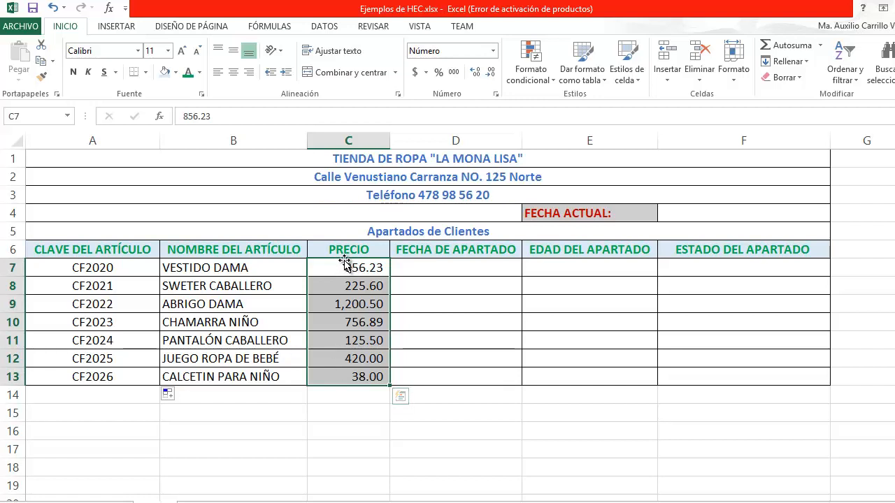
{"action": "left_click", "coordinate": [418, 72]}
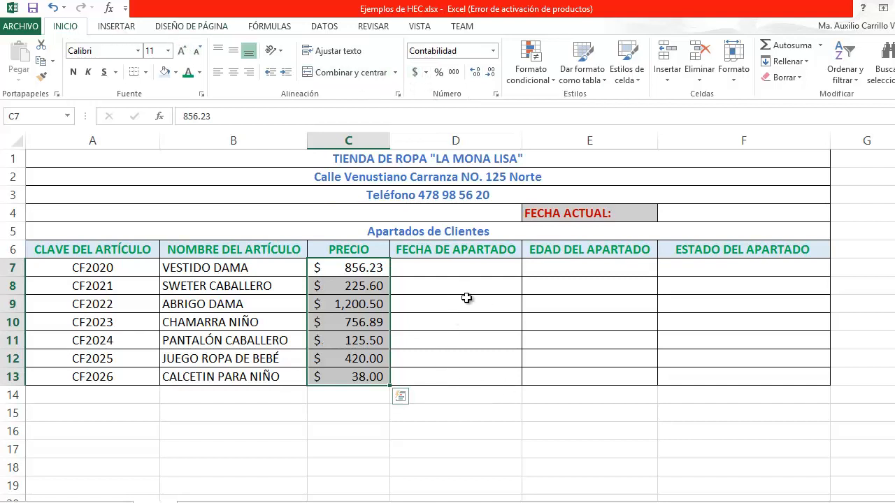
{"action": "left_click", "coordinate": [278, 405]}
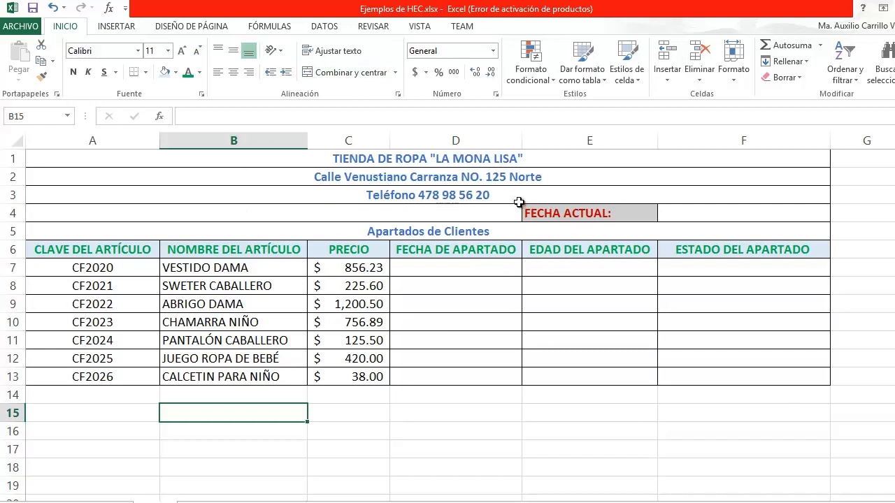
Enter 5/25/2020 as the layaway date for VESTIDO DAMA in D7
{"action": "left_click", "coordinate": [442, 269]}
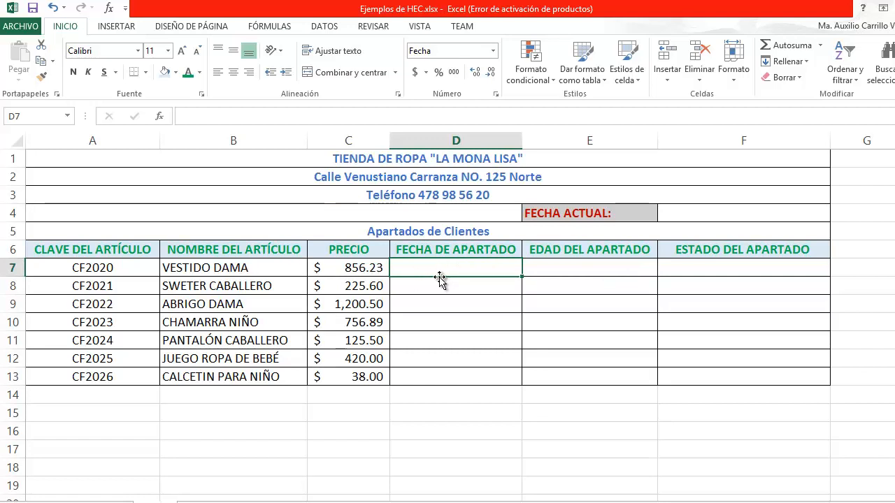
{"action": "type", "text": "5"}
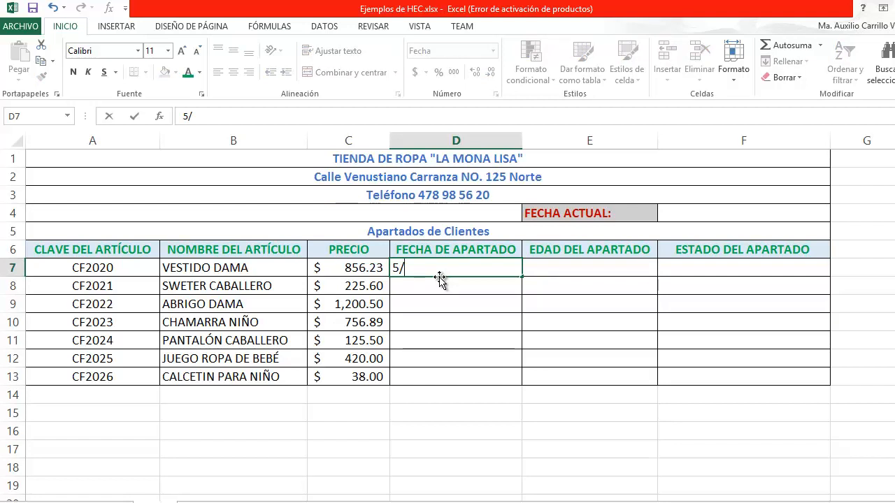
{"action": "type", "text": "/25/2020"}
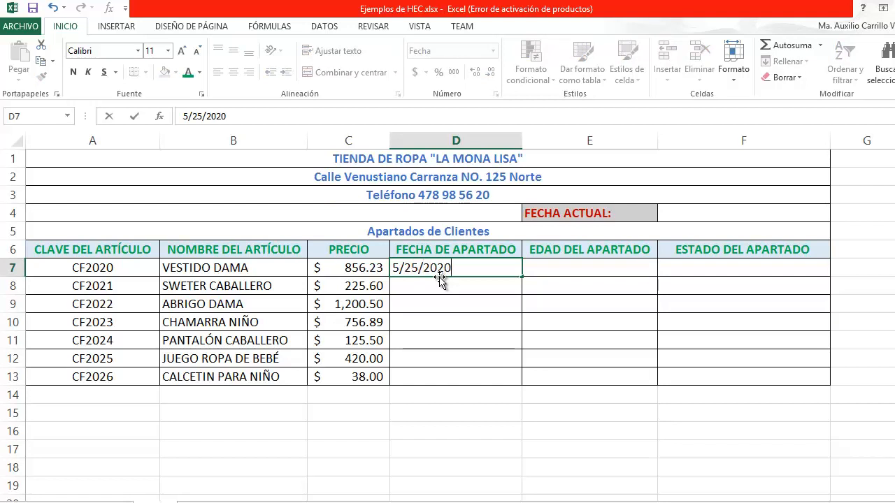
{"action": "key", "text": "Return"}
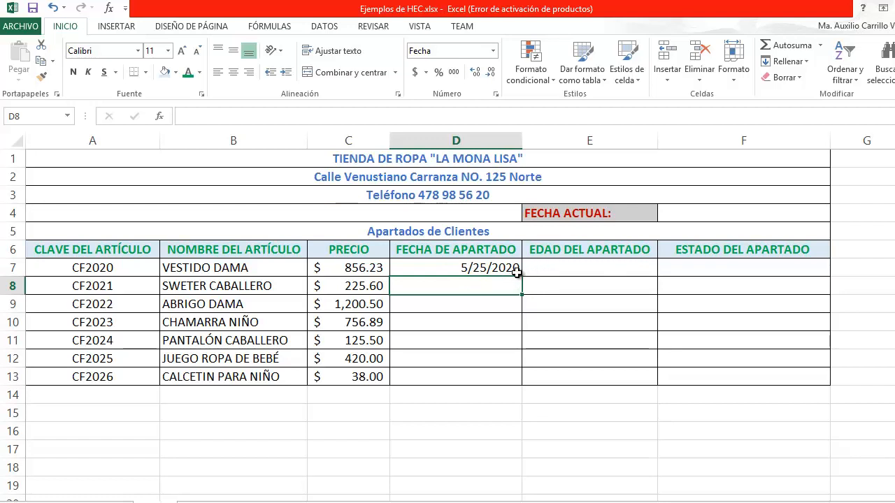
Enter 3/30/2020 as the layaway date for SWETER CABALLERO in D8
{"action": "type", "text": "3"}
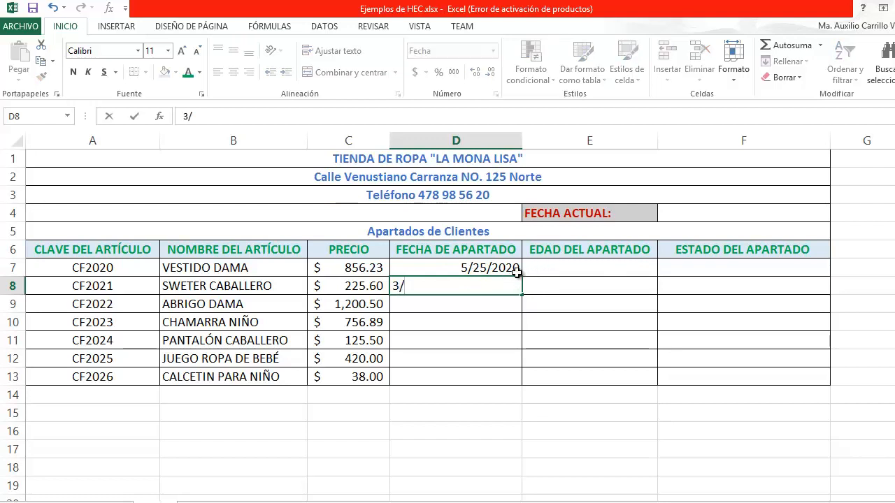
{"action": "type", "text": "/30/2020"}
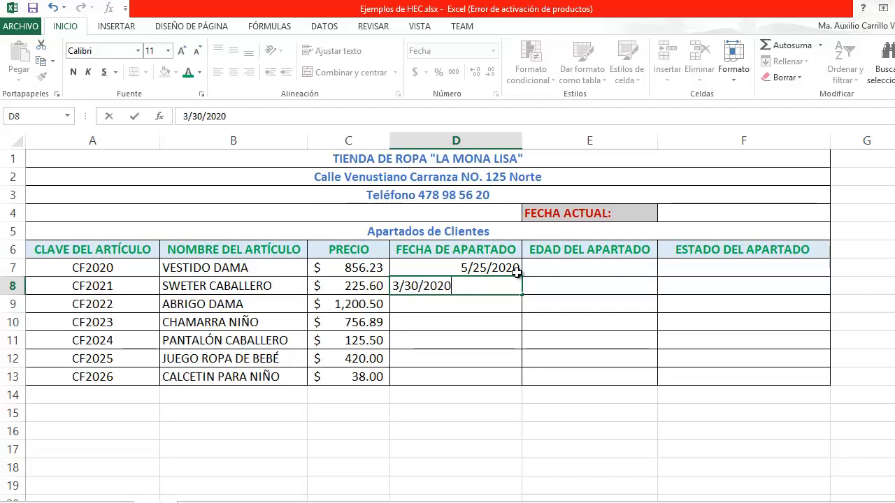
{"action": "key", "text": "Return"}
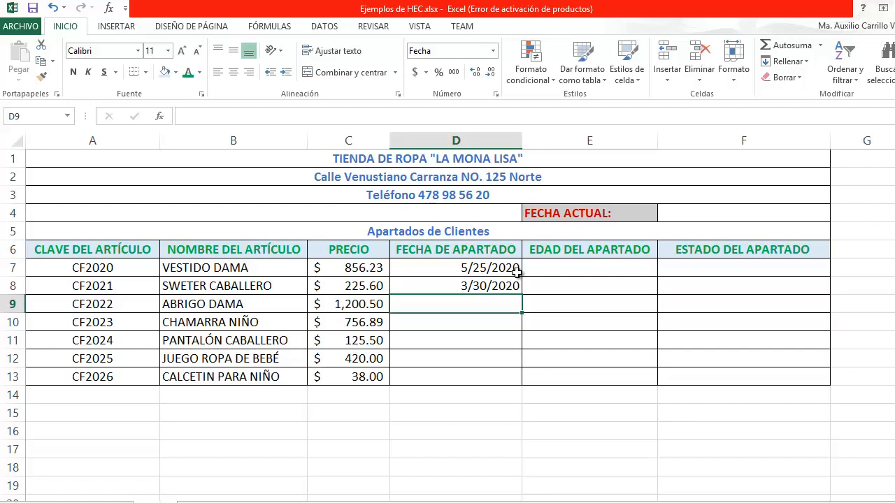
Try to enter 28/03/2020, in day-first order, as the layaway date for ABRIGO DAMA in D9
{"action": "type", "text": "28"}
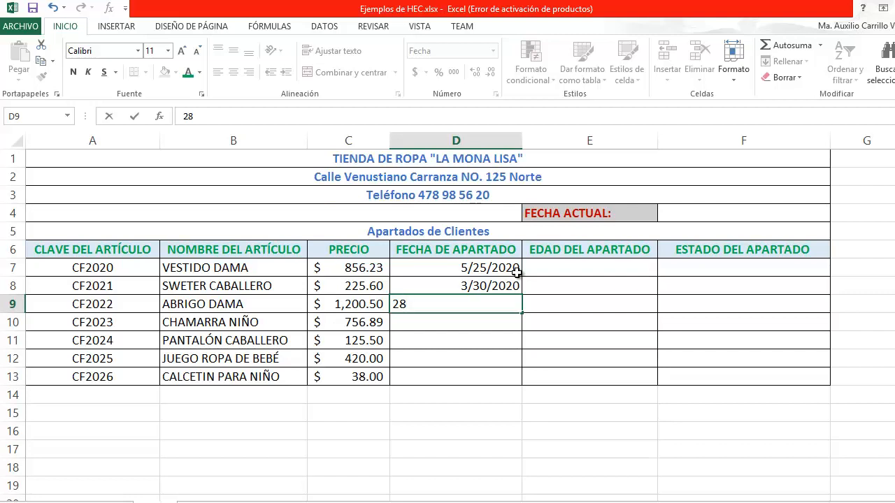
{"action": "type", "text": "/03/2020"}
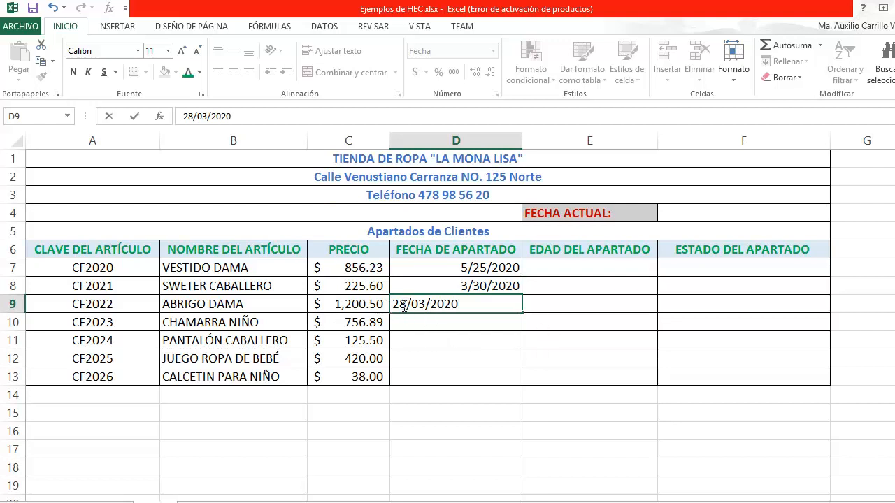
{"action": "left_click", "coordinate": [461, 318]}
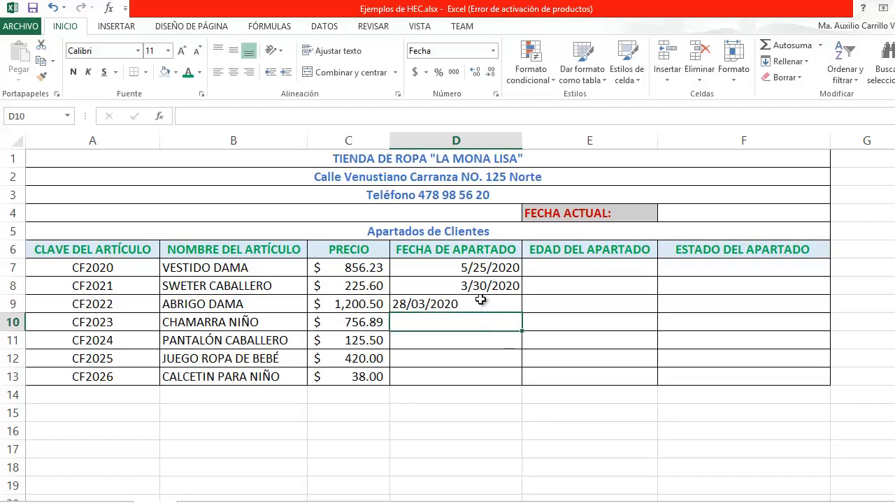
{"action": "left_click", "coordinate": [451, 303]}
{"action": "left_click", "coordinate": [447, 322]}
{"action": "left_click", "coordinate": [468, 304]}
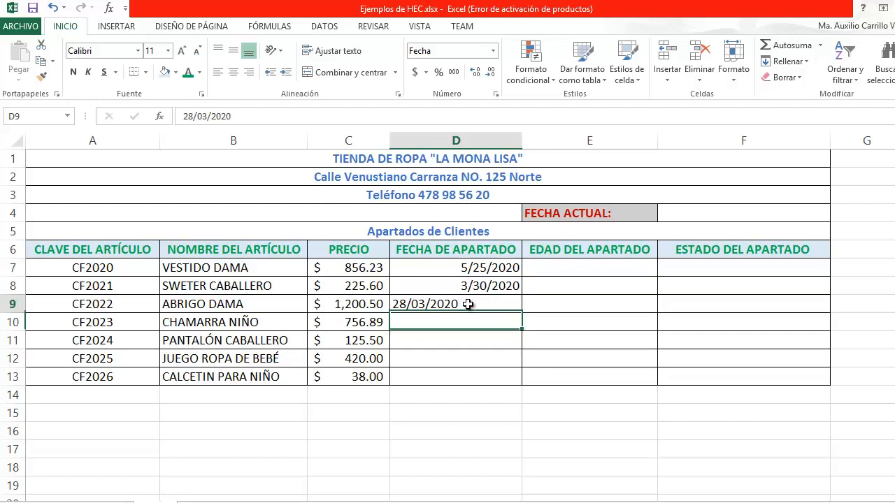
Correct the ABRIGO DAMA layaway date in D9 to month-first order, 03/28/2020
{"action": "double_click", "coordinate": [404, 305]}
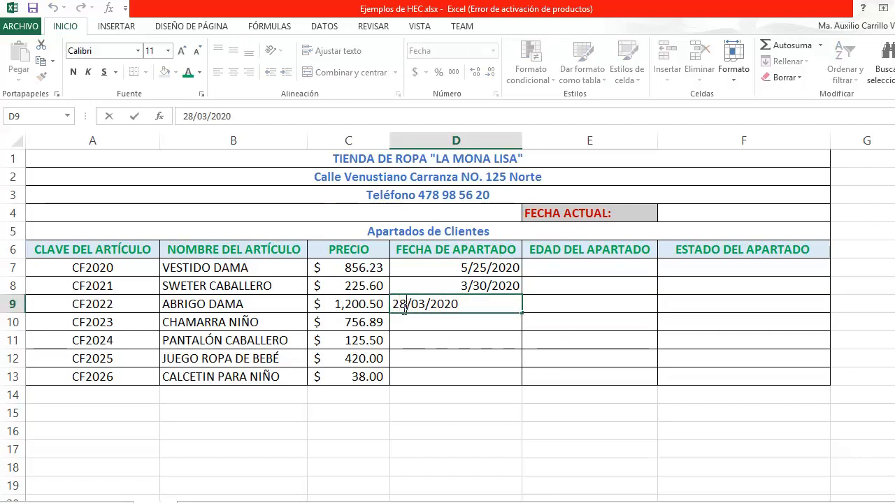
{"action": "key", "text": "BackSpace"}
{"action": "key", "text": "BackSpace"}
{"action": "type", "text": "03"}
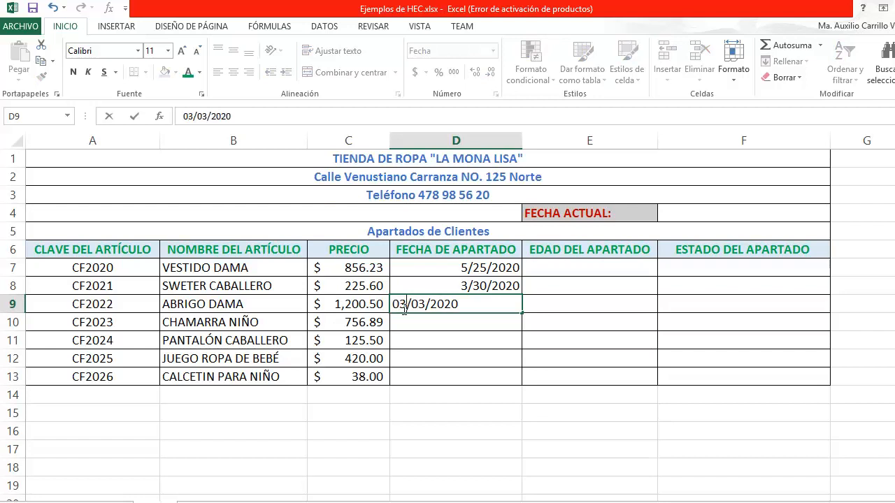
{"action": "key", "text": "Right"}
{"action": "key", "text": "Right"}
{"action": "key", "text": "BackSpace"}
{"action": "key", "text": "BackSpace"}
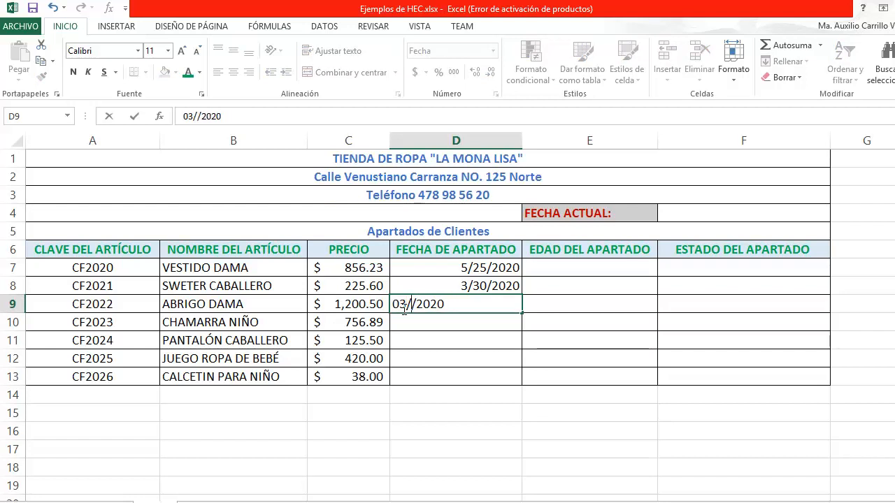
{"action": "type", "text": "28"}
{"action": "key", "text": "Return"}
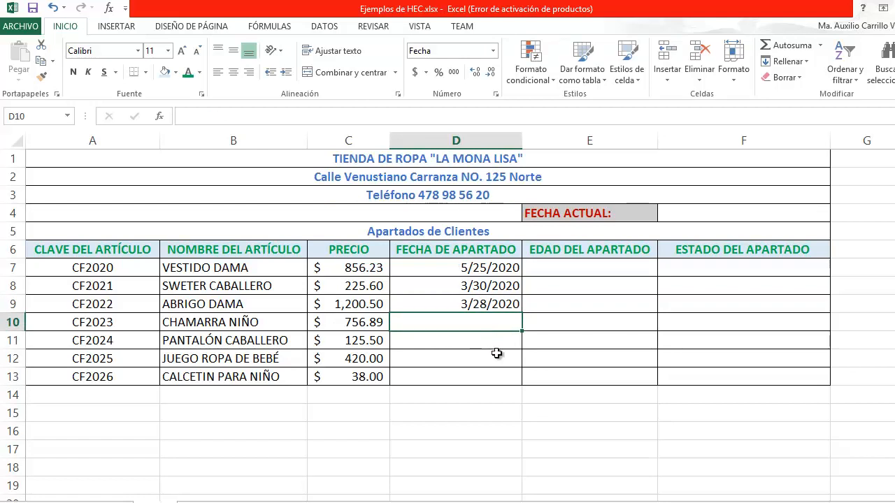
Enter the layaway dates 6/2/2020 for CHAMARRA NIÑO in D10 and 3/18/2020 for PANTALÓN CABALLERO in D11
{"action": "type", "text": "6/"}
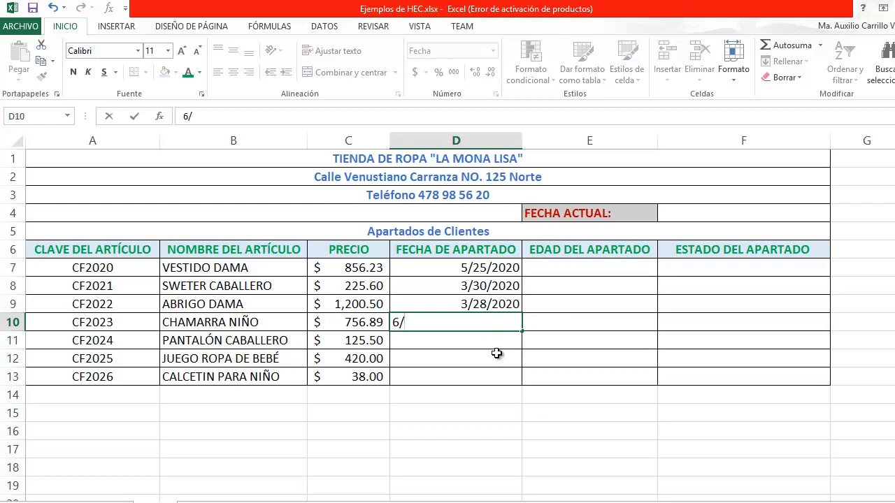
{"action": "type", "text": "2/202"}
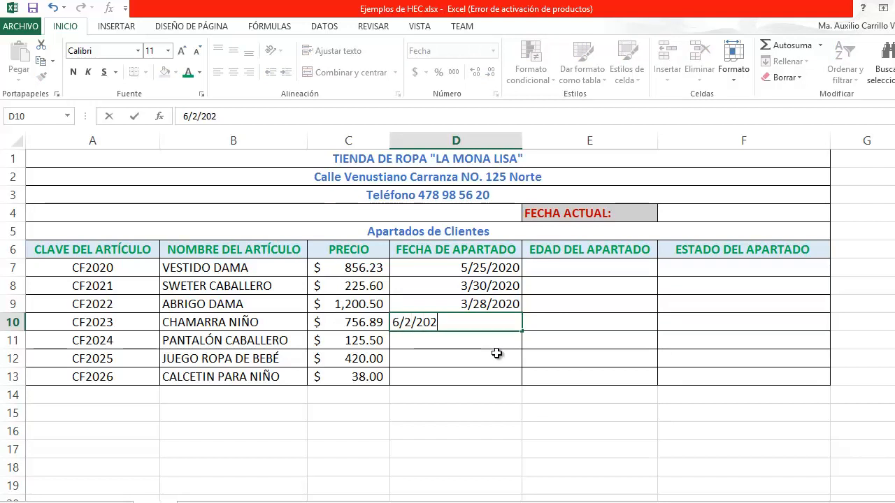
{"action": "type", "text": "0"}
{"action": "key", "text": "Return"}
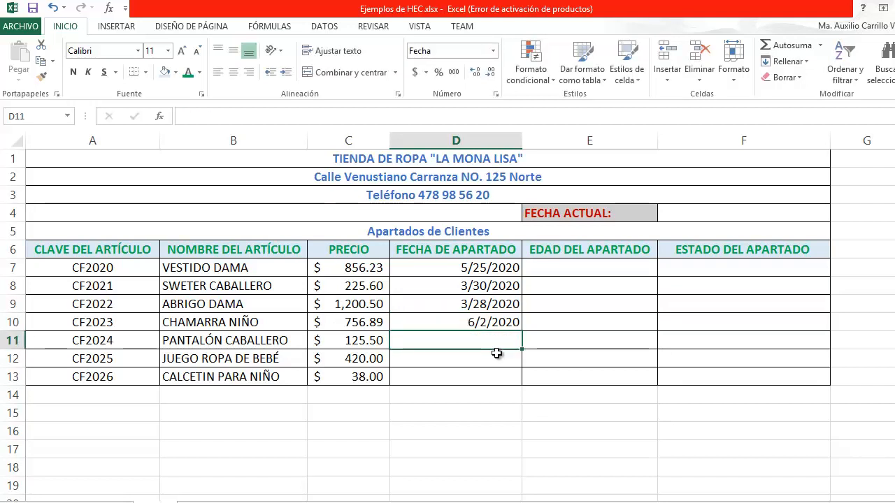
{"action": "type", "text": "1"}
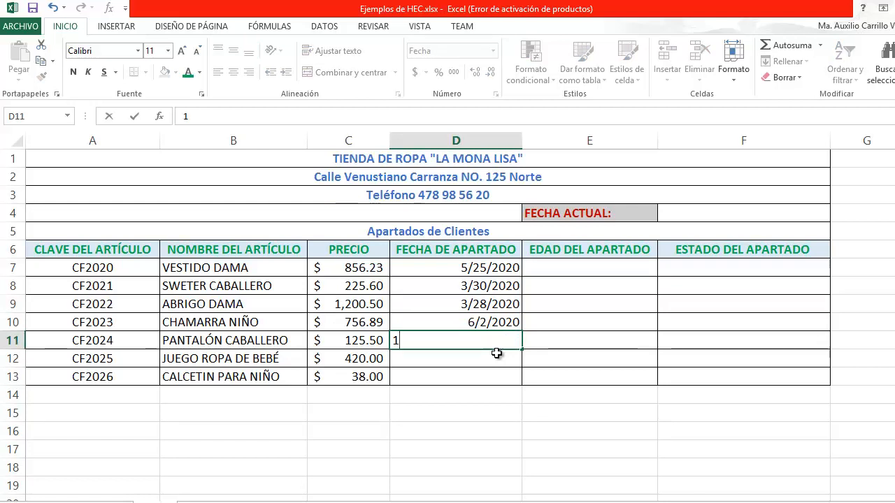
{"action": "key", "text": "BackSpace"}
{"action": "type", "text": "3/18/2020"}
{"action": "key", "text": "Return"}
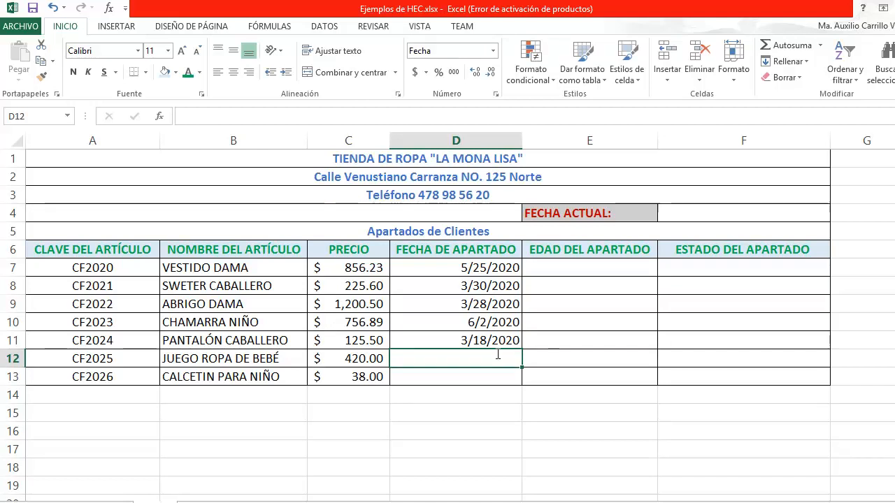
Enter the layaway dates 6/1/2020 for JUEGO ROPA DE BEBÉ in D12 and 01/31/2020 for CALCETIN PARA NIÑO in D13
{"action": "type", "text": "6/1/2"}
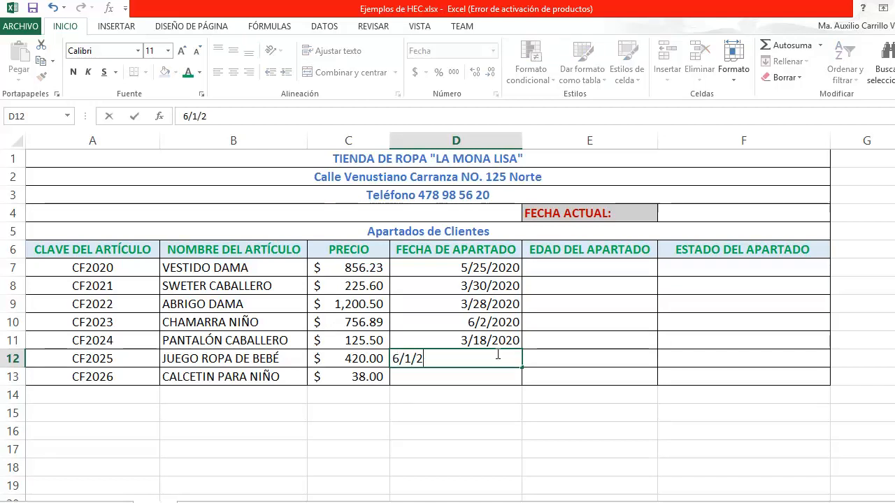
{"action": "type", "text": "020"}
{"action": "key", "text": "Return"}
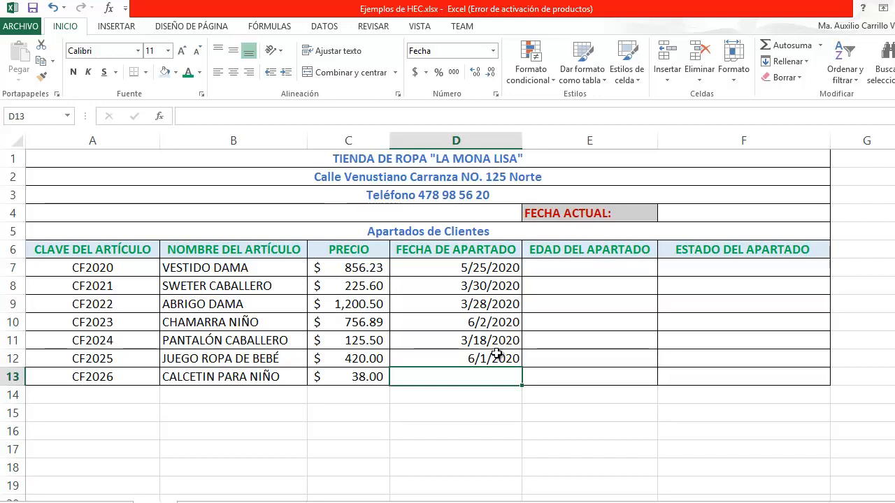
{"action": "type", "text": "31"}
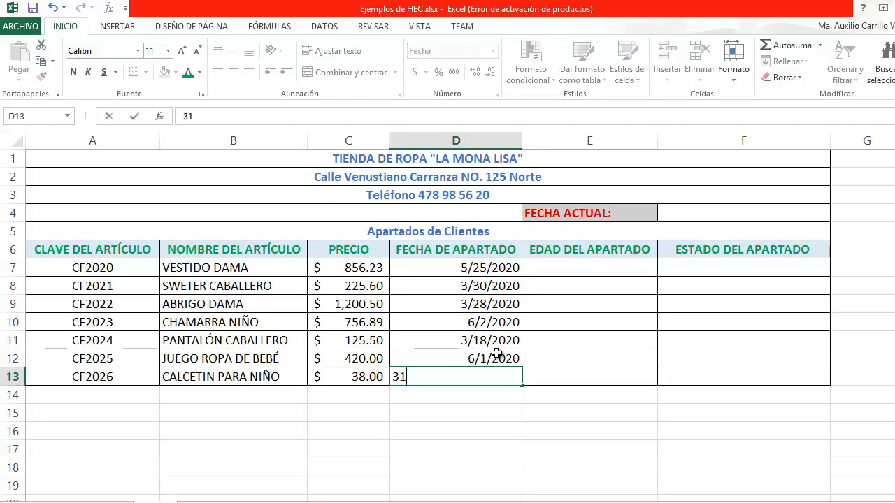
{"action": "key", "text": "BackSpace"}
{"action": "key", "text": "BackSpace"}
{"action": "type", "text": "01/31/"}
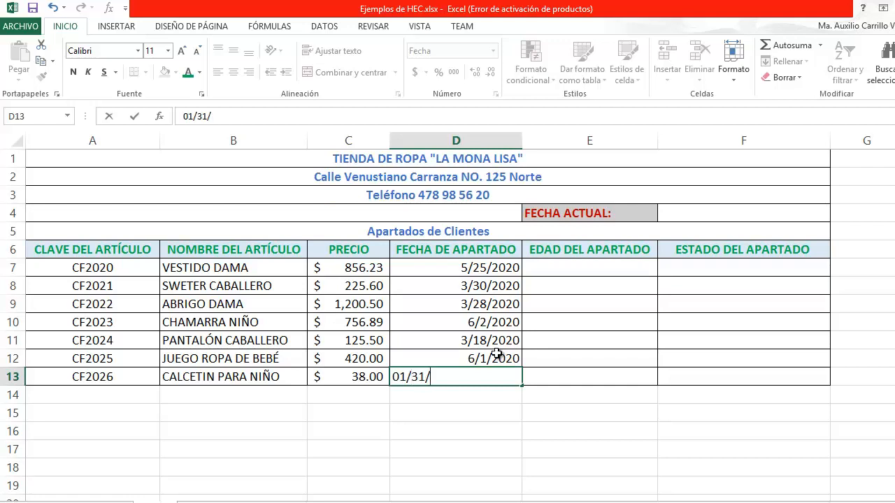
{"action": "type", "text": "2020"}
{"action": "key", "text": "Return"}
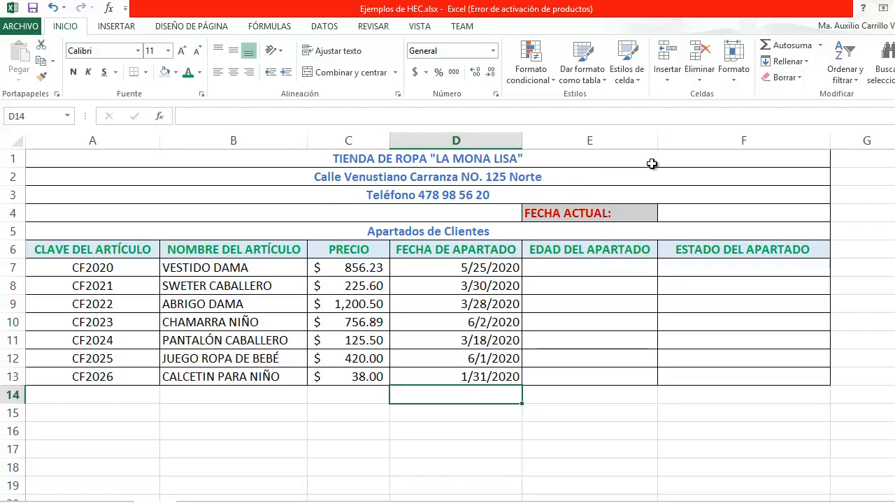
Enter 06/3/2020 as a fixed current date in F4, beside FECHA ACTUAL
{"action": "left_click", "coordinate": [687, 215]}
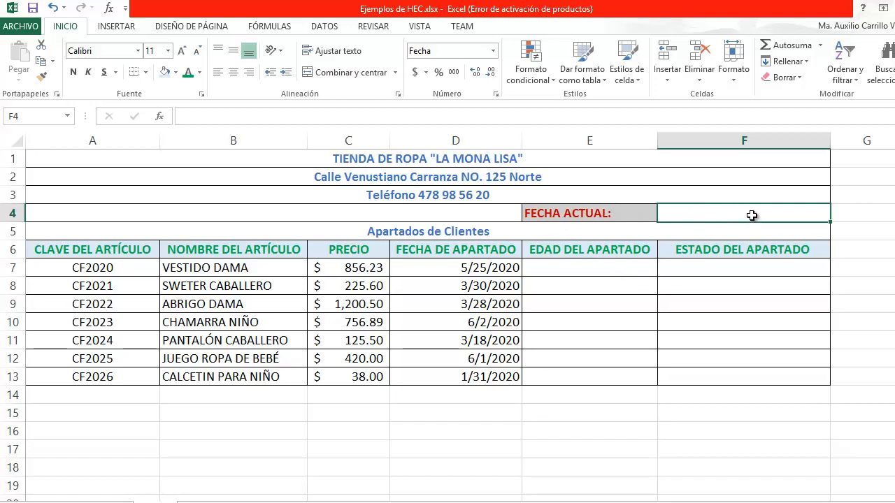
{"action": "type", "text": "2020"}
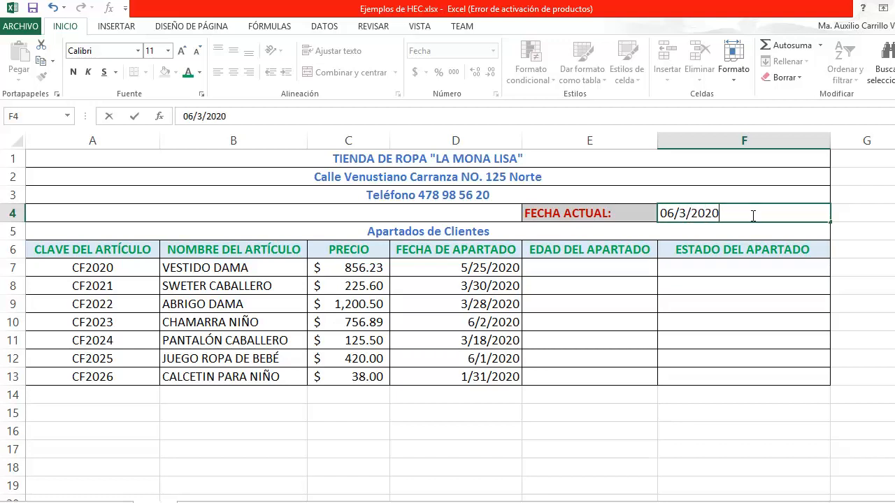
{"action": "key", "text": "Return"}
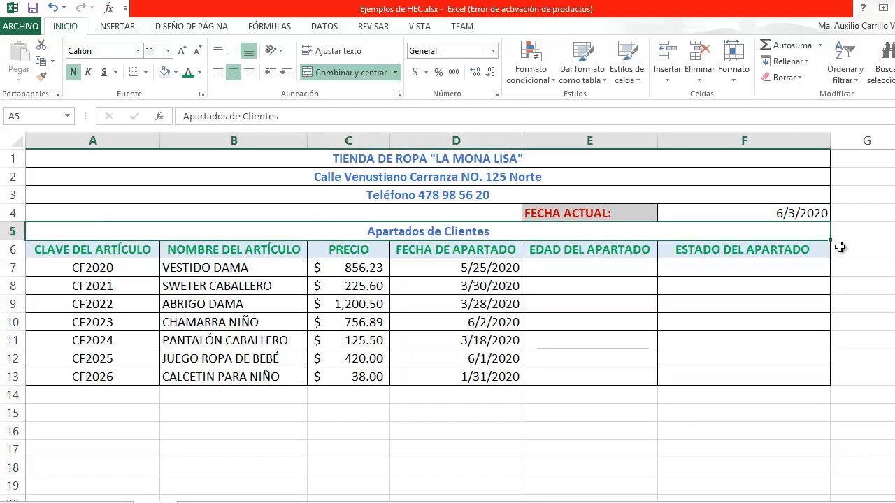
Replace the fixed date in F4 with the formula =HOY()
{"action": "left_click", "coordinate": [796, 214]}
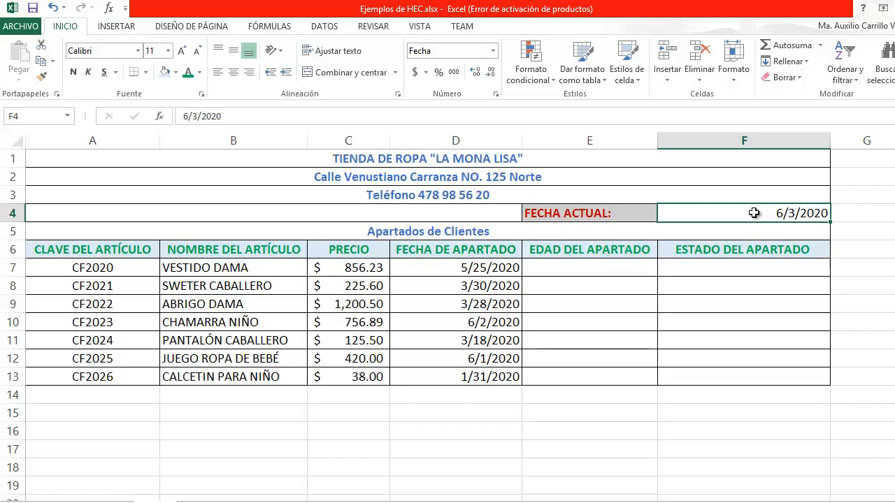
{"action": "key", "text": "Delete"}
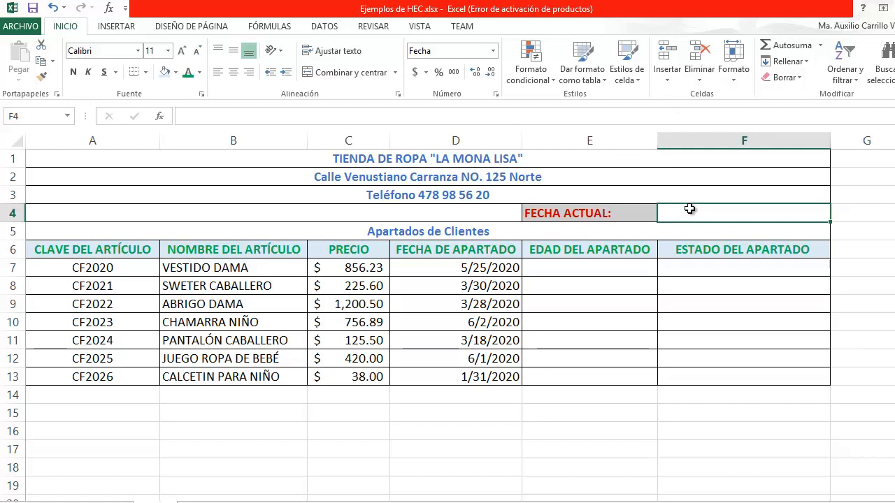
{"action": "type", "text": "="}
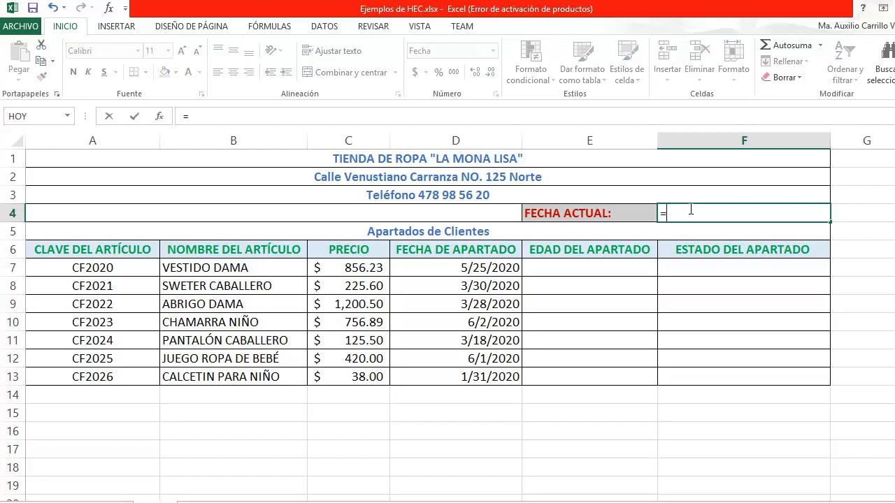
{"action": "type", "text": "H"}
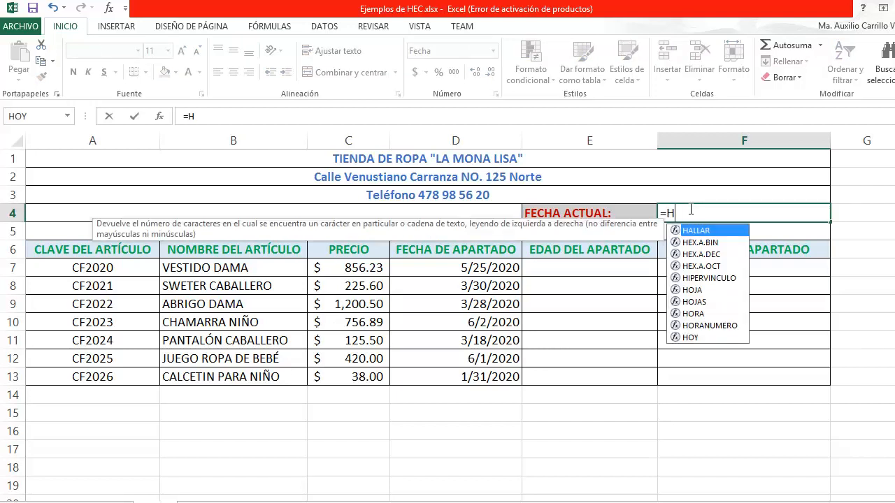
{"action": "type", "text": "OY"}
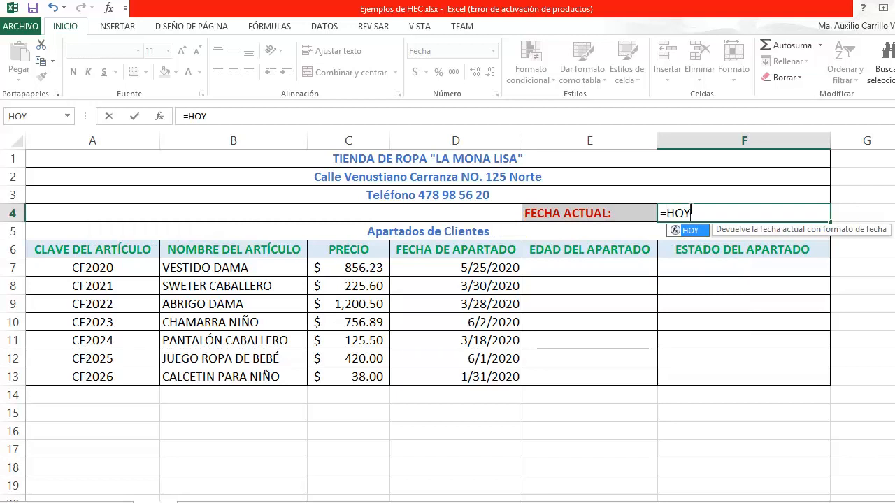
{"action": "type", "text": "()"}
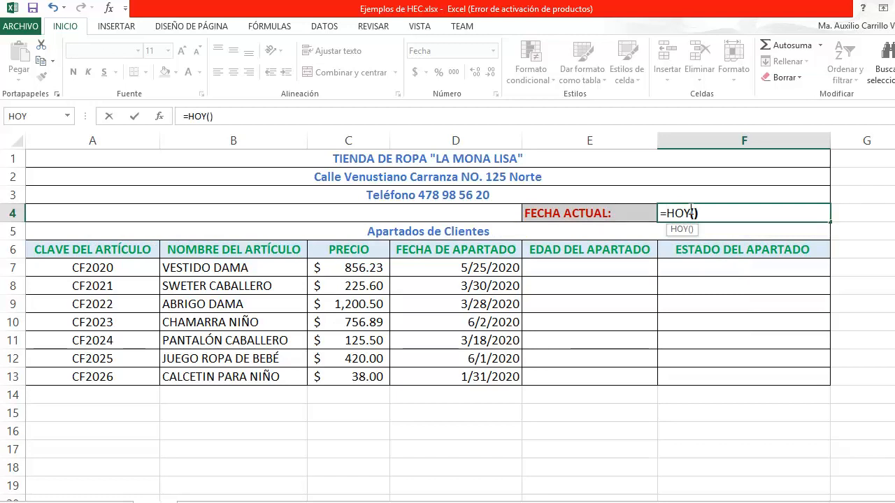
{"action": "key", "text": "Return"}
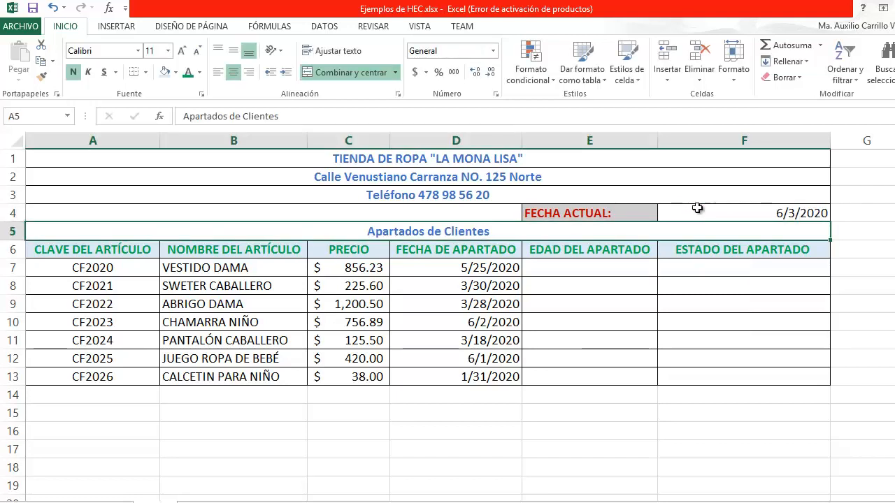
Examine the formula behind the FECHA ACTUAL date in F4 without changing it
{"action": "left_click", "coordinate": [797, 213]}
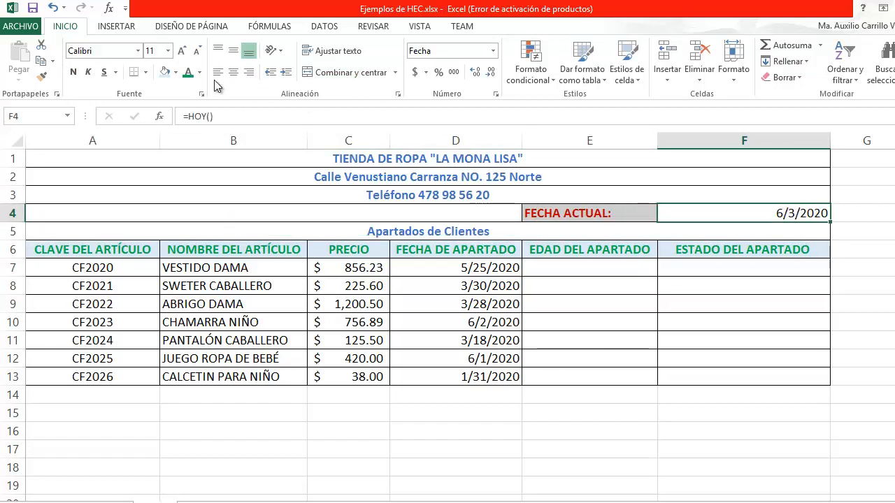
{"action": "left_click_drag", "start_coordinate": [214, 116], "coordinate": [181, 117]}
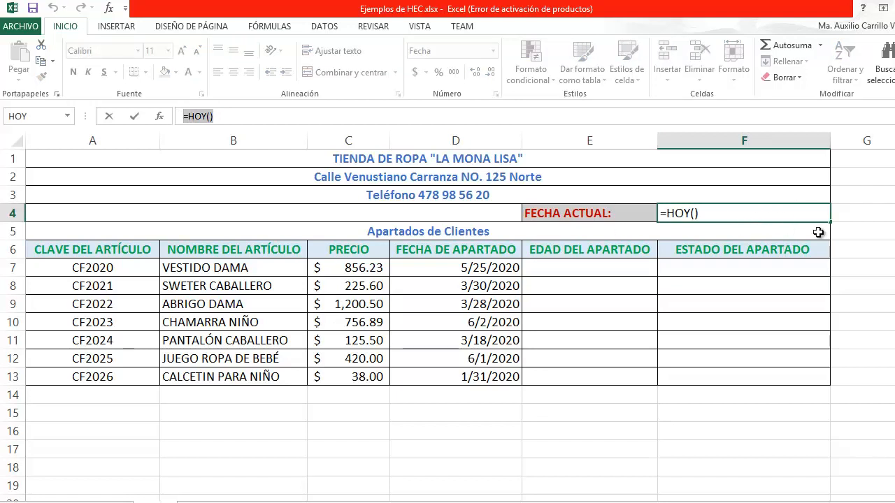
{"action": "type", "text": "="}
{"action": "left_click", "coordinate": [839, 231]}
{"action": "key", "text": "Escape"}
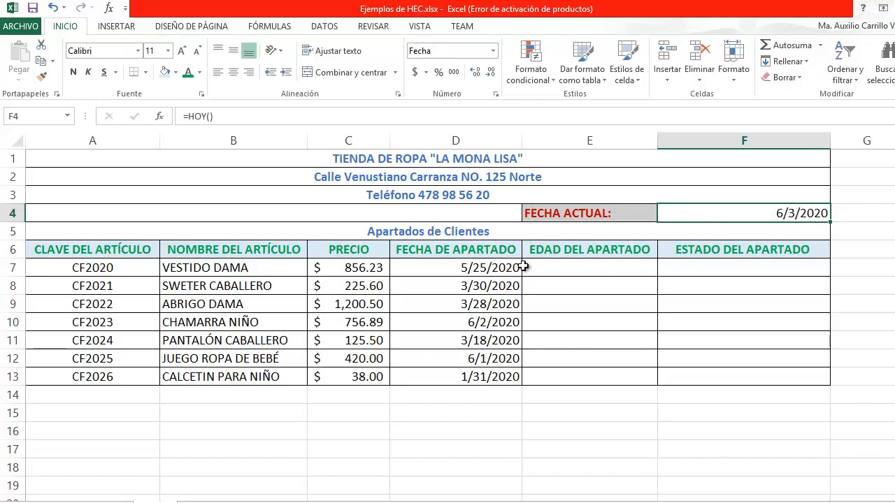
Calculate VESTIDO DAMA's layaway age in E7 with =F4-D7 and copy the formula down through E13
{"action": "left_click", "coordinate": [606, 268]}
{"action": "type", "text": "="}
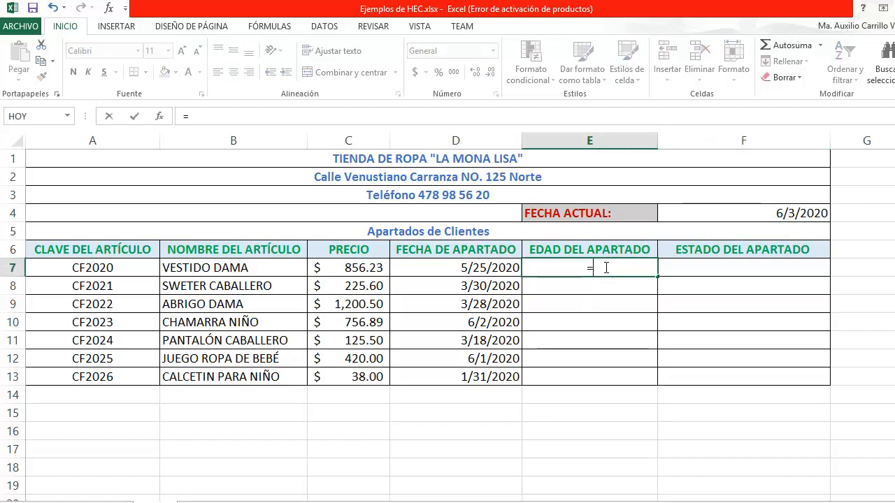
{"action": "left_click", "coordinate": [694, 212]}
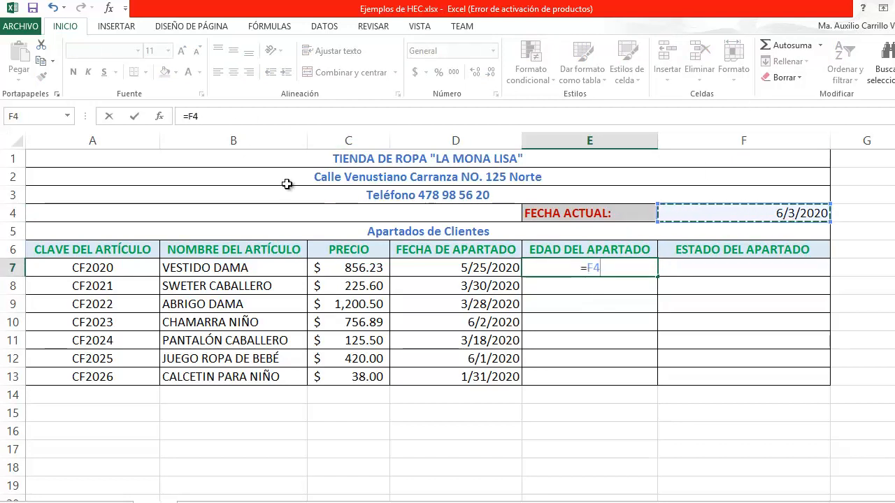
{"action": "type", "text": "-"}
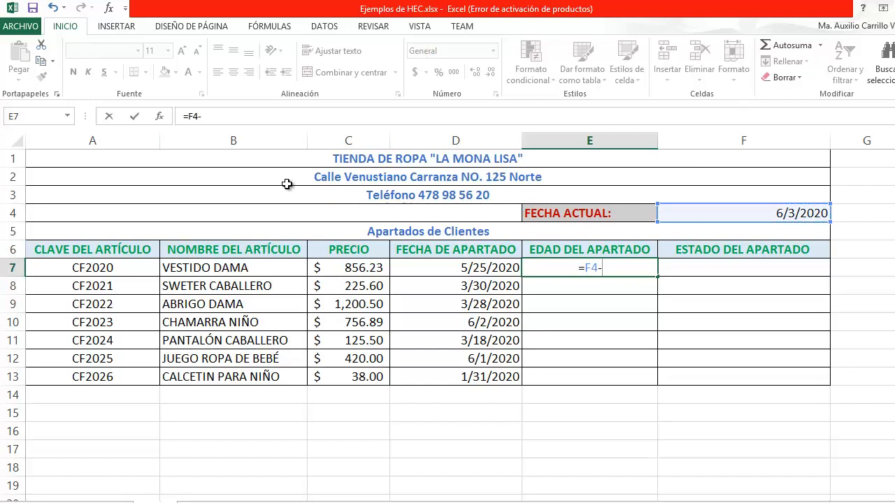
{"action": "left_click", "coordinate": [449, 268]}
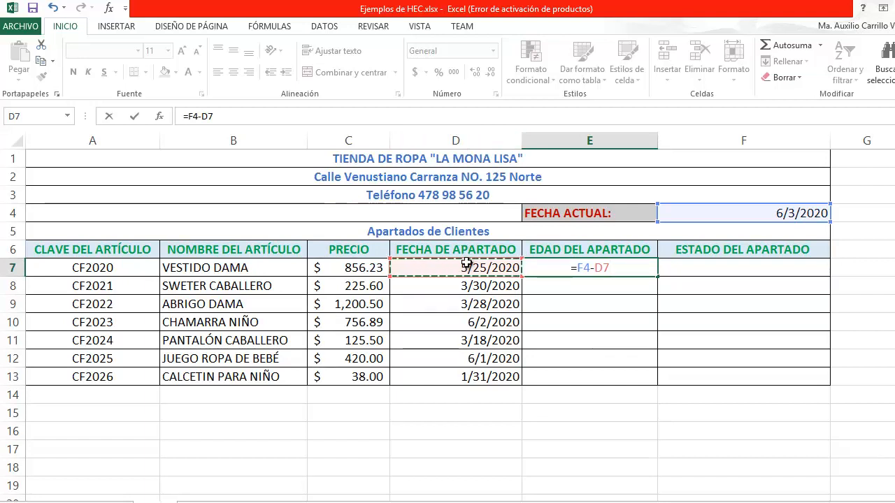
{"action": "key", "text": "Return"}
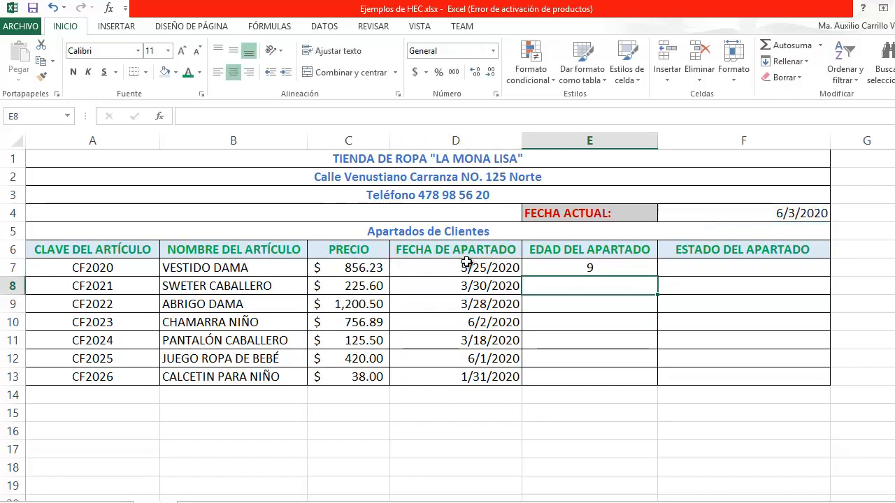
{"action": "left_click", "coordinate": [583, 270]}
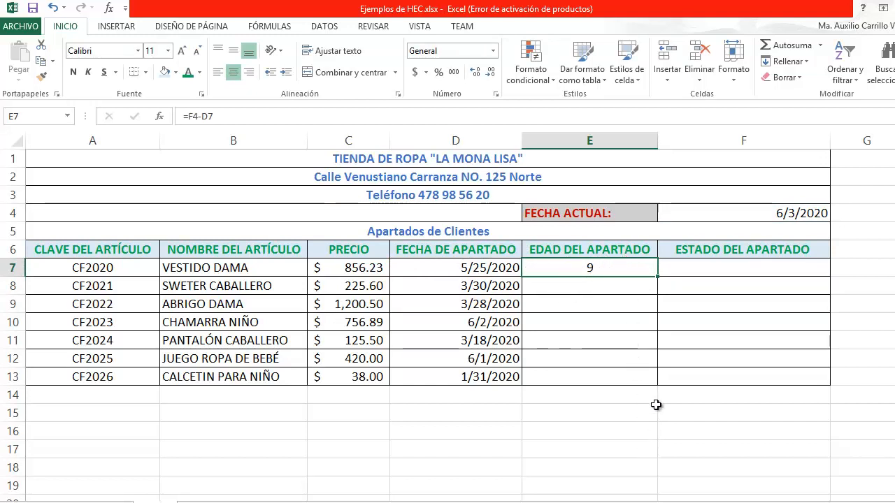
{"action": "left_click_drag", "start_coordinate": [659, 276], "coordinate": [671, 378]}
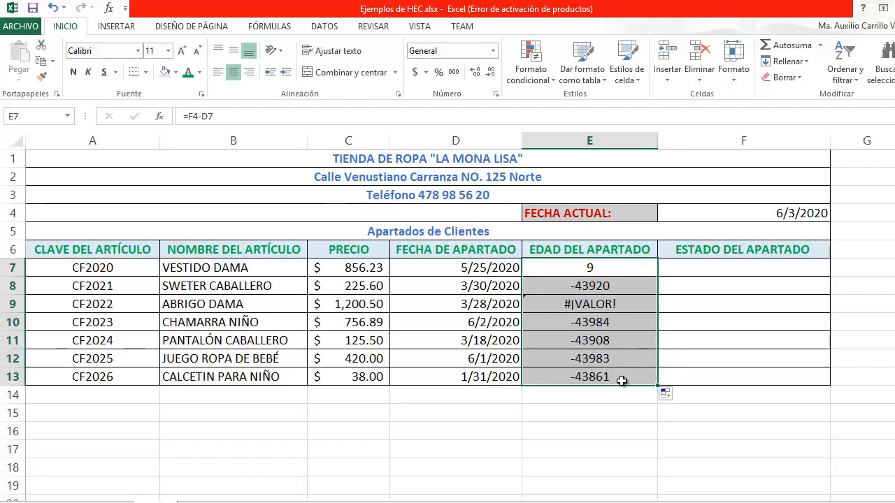
Examine the copied age formulas in E8:E13 and compare their cell references with the layaway dates and the current date in F4
{"action": "left_click_drag", "start_coordinate": [605, 286], "coordinate": [605, 302]}
{"action": "left_click", "coordinate": [606, 285]}
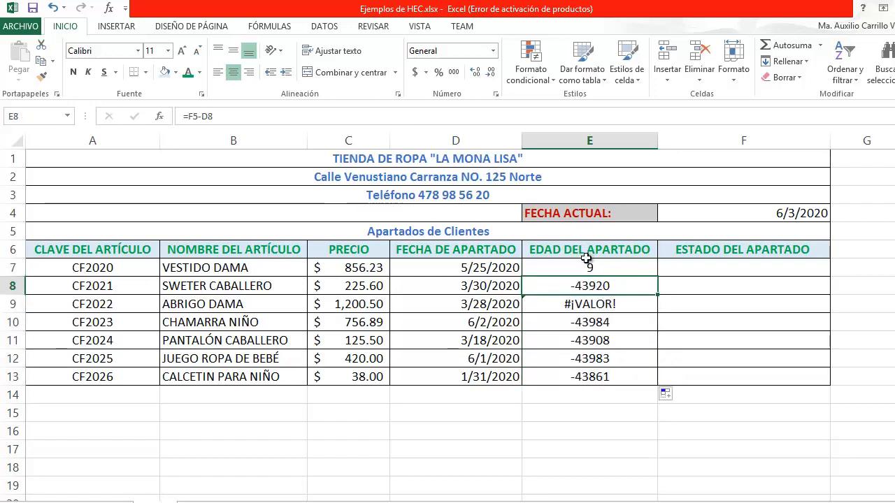
{"action": "left_click", "coordinate": [600, 304]}
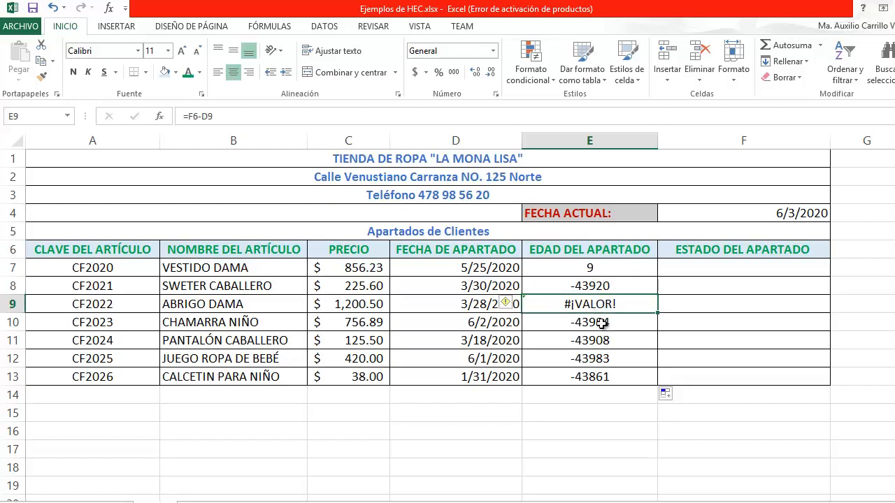
{"action": "left_click", "coordinate": [600, 324]}
{"action": "left_click", "coordinate": [601, 342]}
{"action": "left_click", "coordinate": [604, 359]}
{"action": "left_click", "coordinate": [600, 377]}
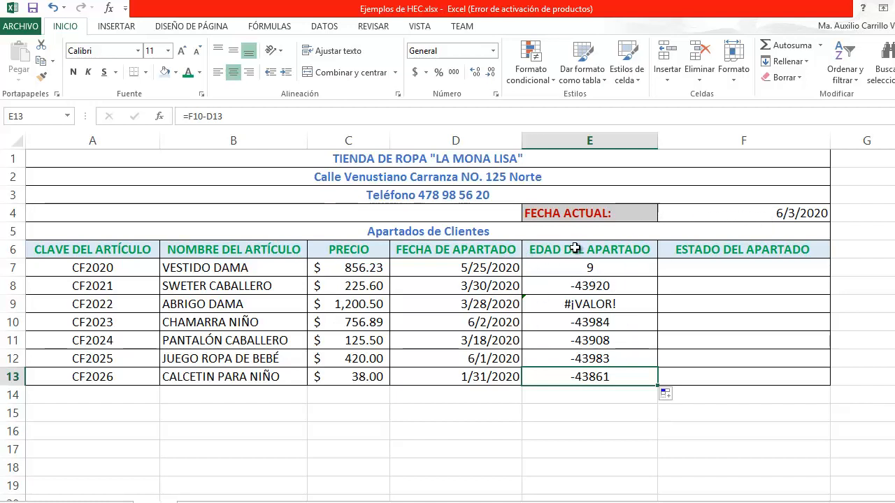
{"action": "left_click", "coordinate": [618, 287]}
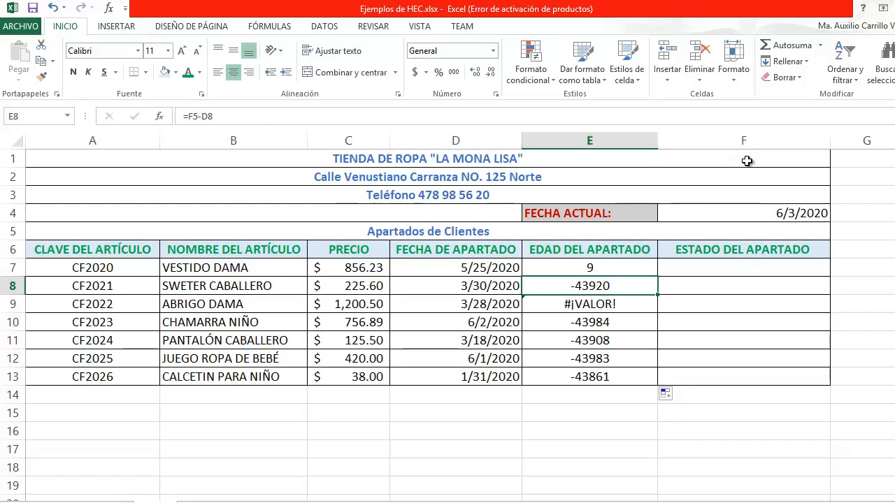
{"action": "left_click", "coordinate": [755, 231]}
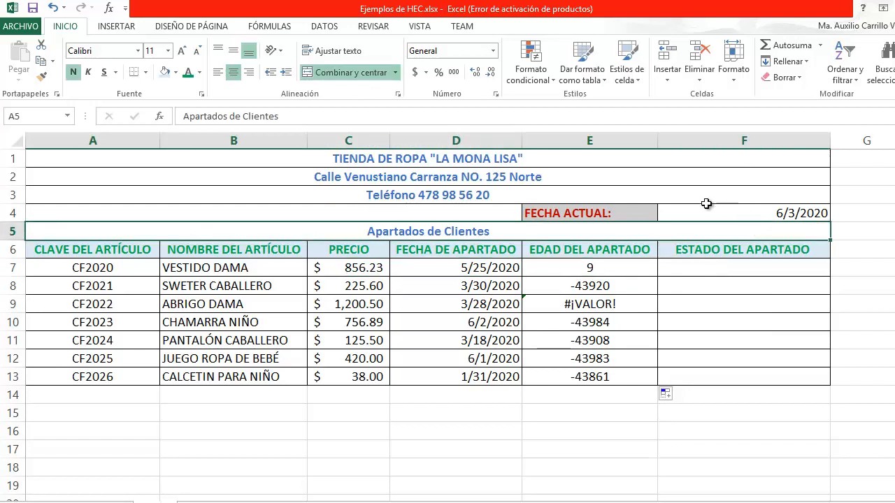
{"action": "left_click", "coordinate": [605, 289]}
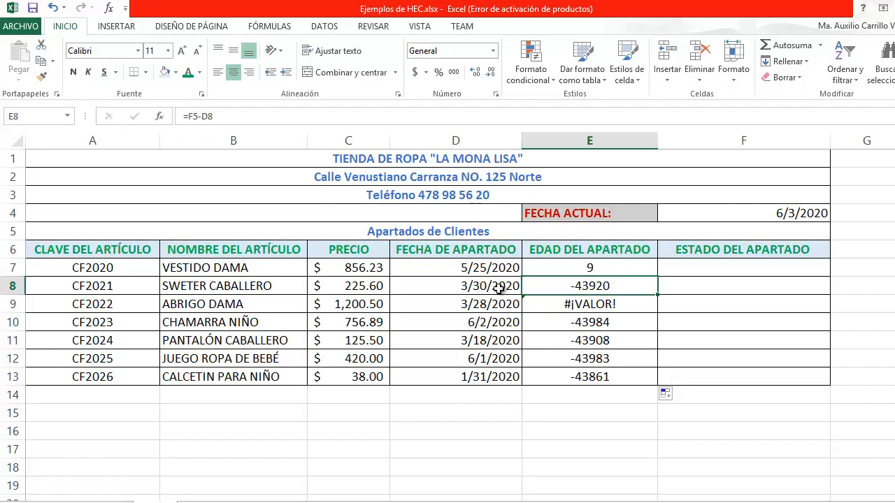
{"action": "left_click", "coordinate": [622, 307]}
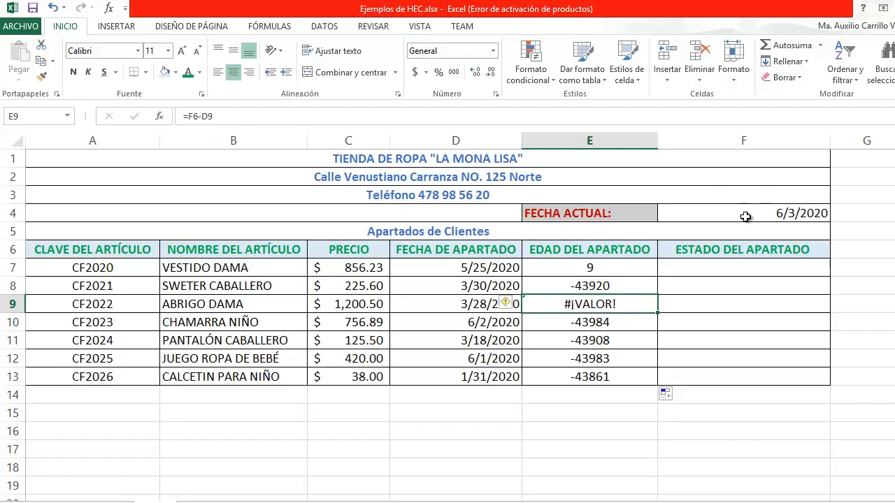
{"action": "left_click", "coordinate": [750, 248]}
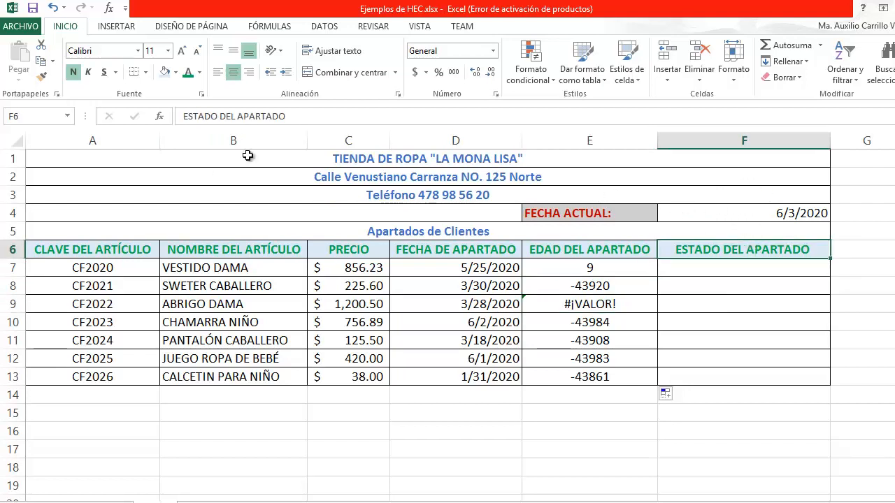
{"action": "left_click", "coordinate": [587, 307]}
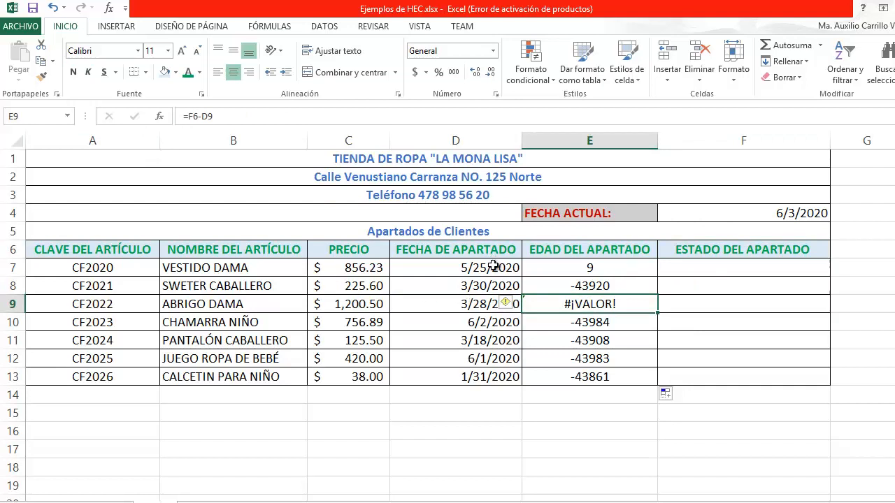
{"action": "left_click_drag", "start_coordinate": [506, 336], "coordinate": [505, 358]}
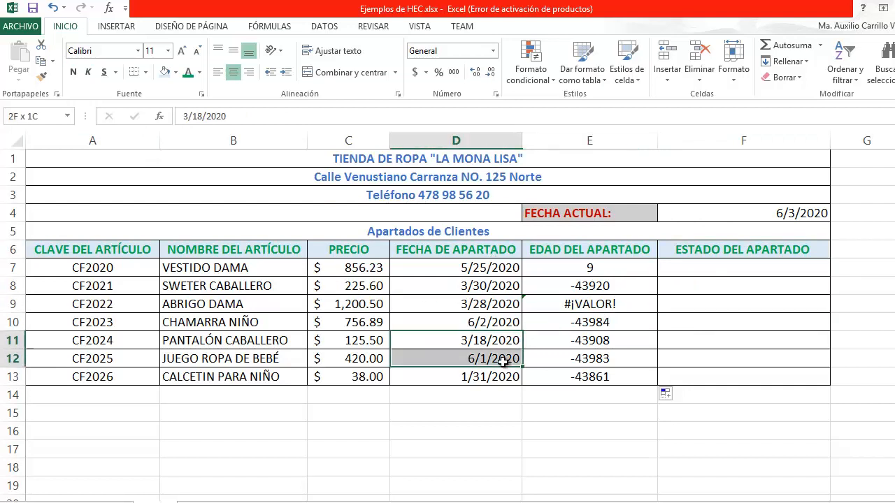
{"action": "left_click", "coordinate": [769, 214]}
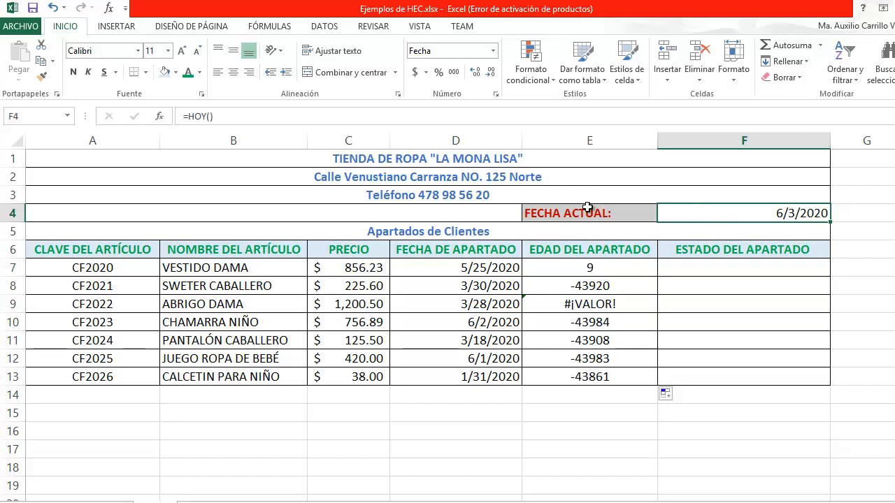
Lock the current-date row in E7's formula as =F$4-D7 and copy it down through E13
{"action": "left_click", "coordinate": [609, 266]}
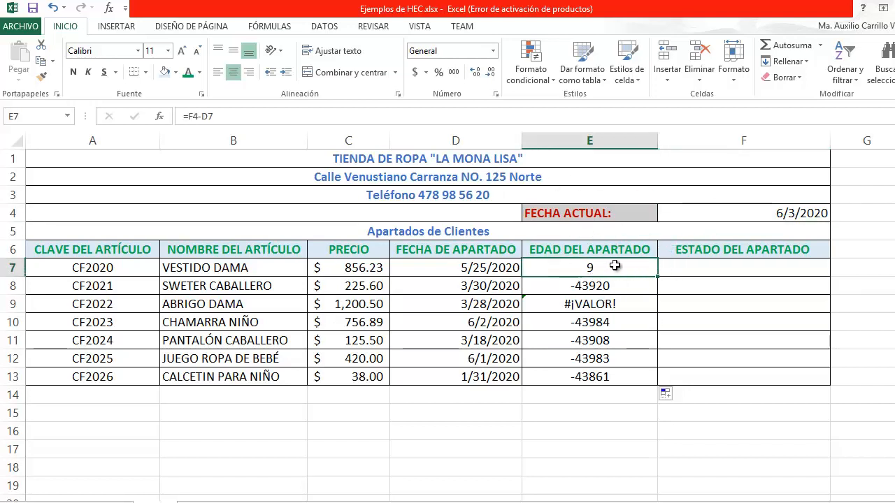
{"action": "left_click", "coordinate": [193, 116]}
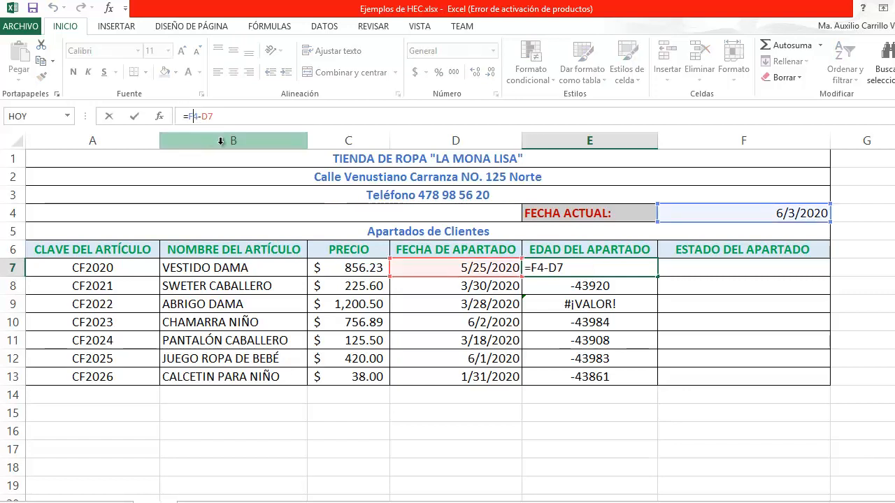
{"action": "type", "text": "$"}
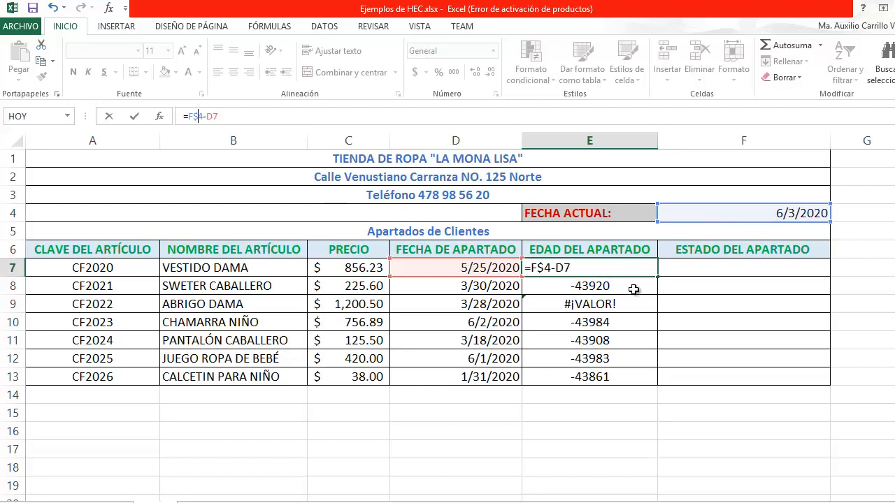
{"action": "key", "text": "Return"}
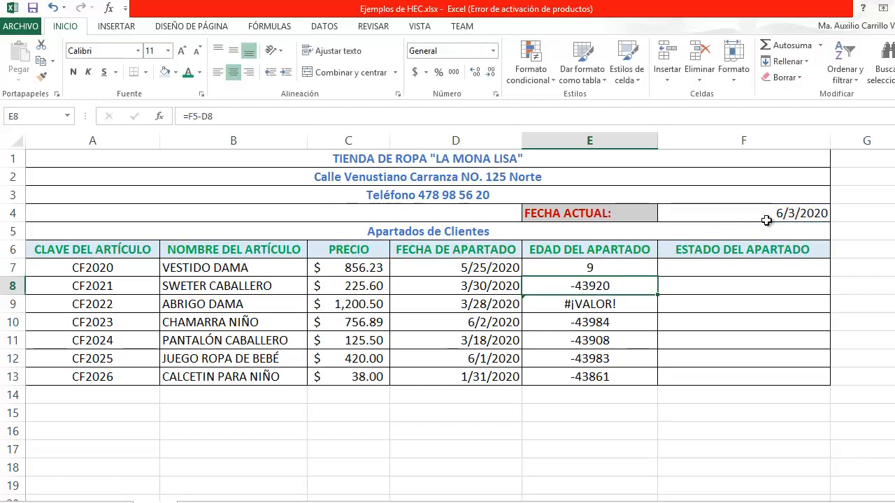
{"action": "left_click", "coordinate": [597, 265]}
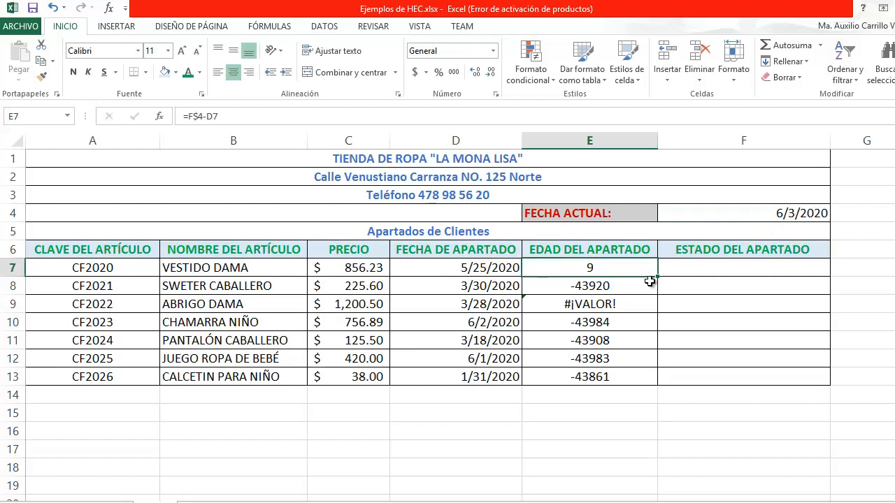
{"action": "left_click_drag", "start_coordinate": [660, 280], "coordinate": [667, 379]}
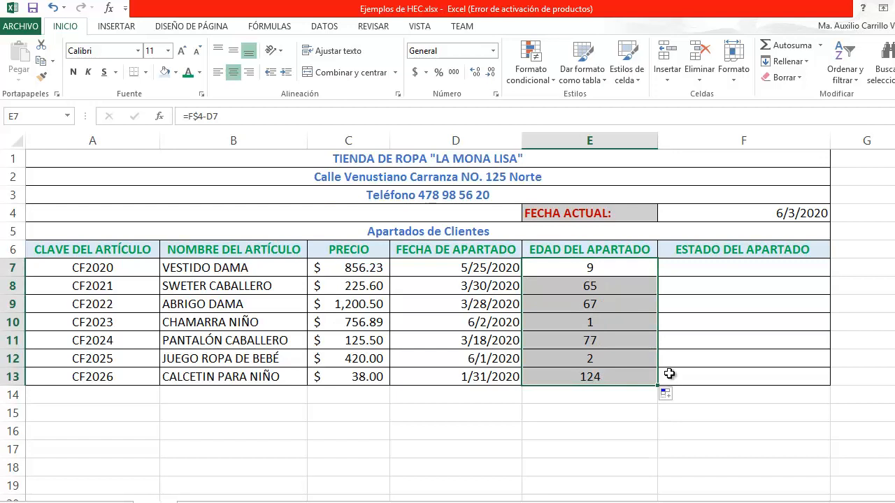
{"action": "left_click", "coordinate": [665, 320]}
Check the formulas in the EDAD DEL APARTADO column for the fixed F$4 reference and each row's own layaway date
{"action": "left_click", "coordinate": [600, 285]}
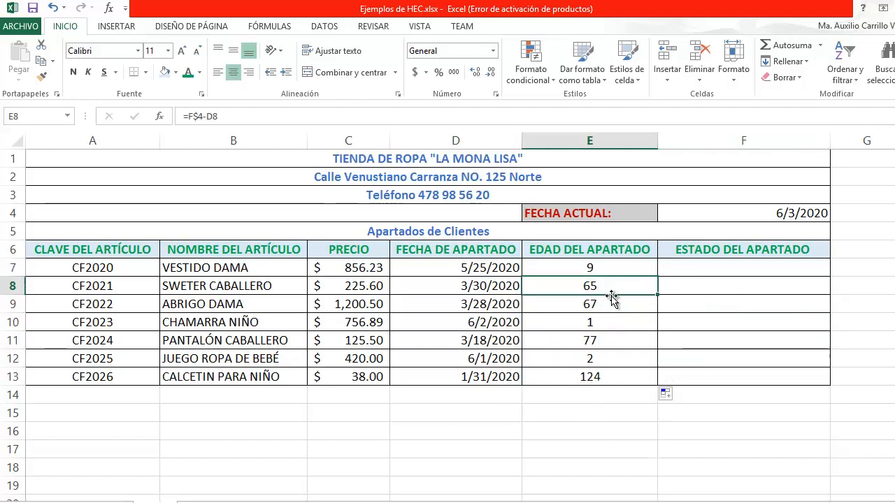
{"action": "left_click", "coordinate": [197, 117]}
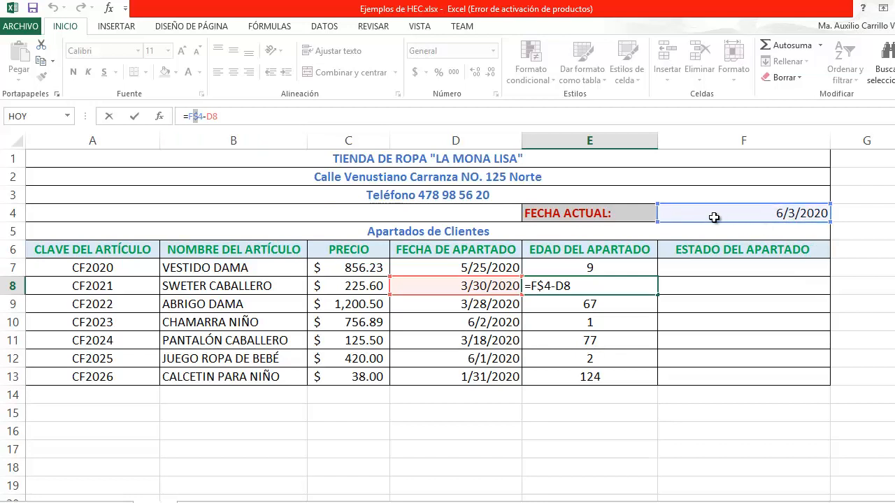
{"action": "left_click", "coordinate": [728, 287]}
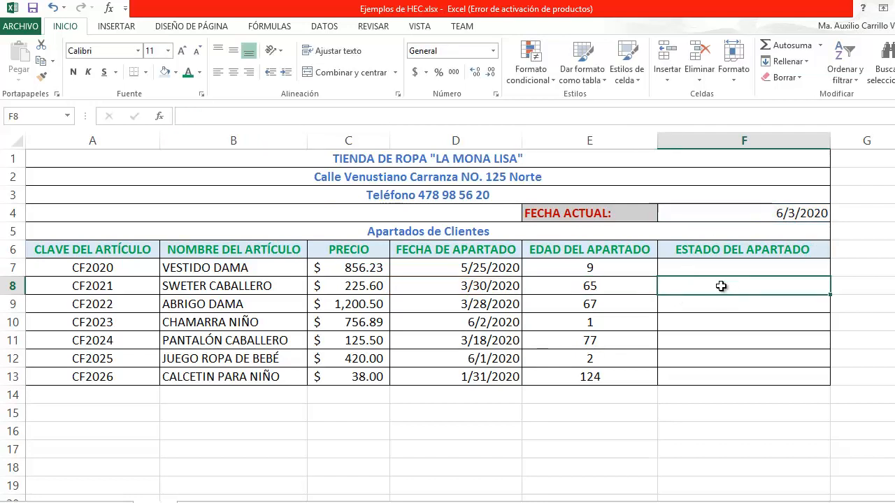
{"action": "left_click", "coordinate": [639, 283]}
{"action": "left_click", "coordinate": [643, 303]}
{"action": "left_click", "coordinate": [643, 326]}
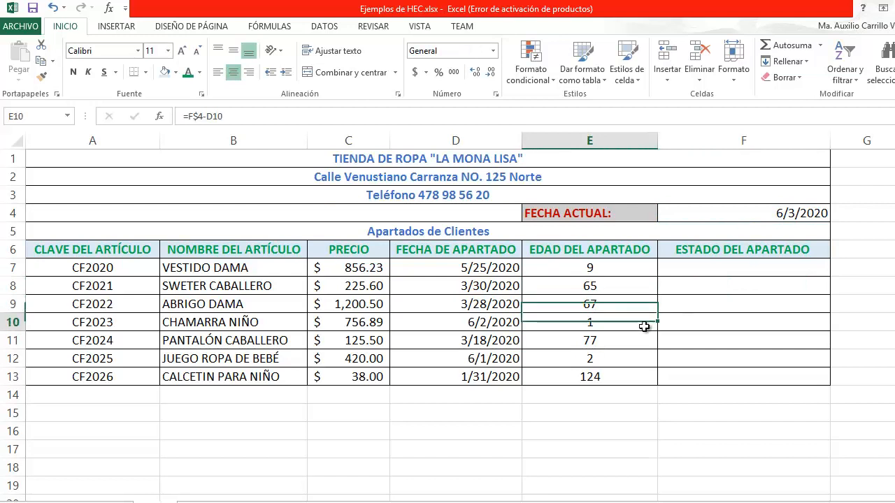
{"action": "left_click", "coordinate": [647, 339]}
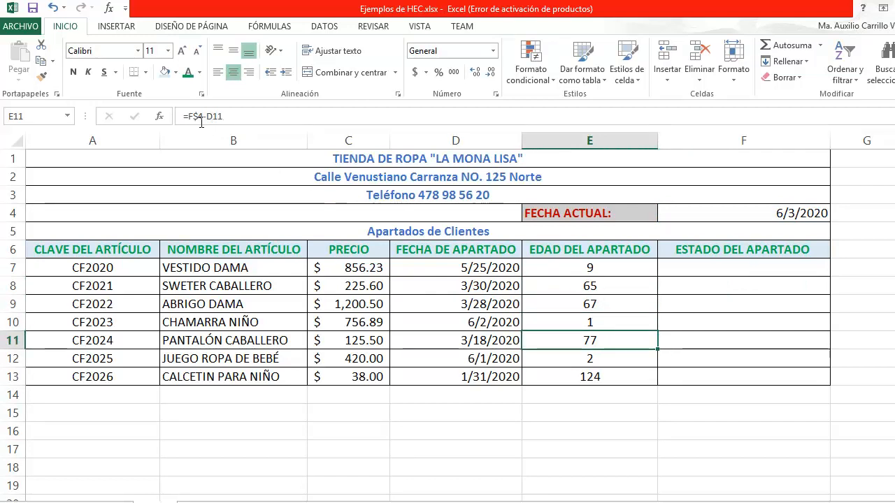
{"action": "left_click", "coordinate": [599, 359]}
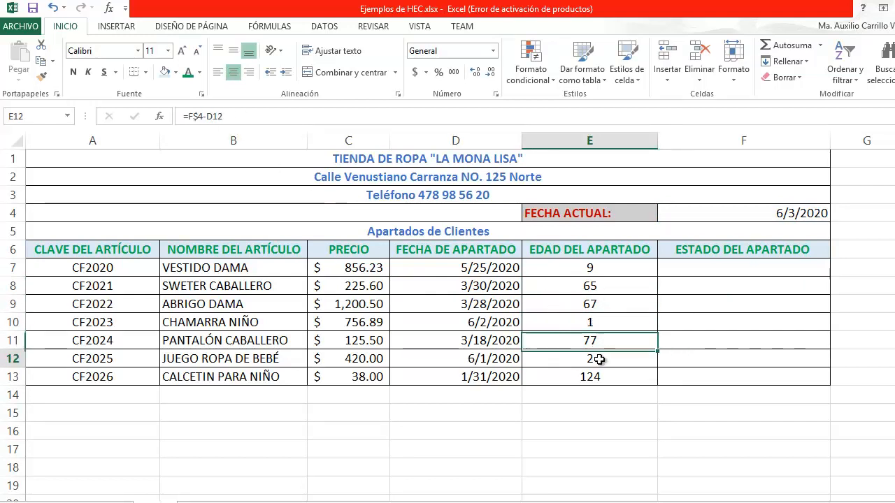
{"action": "left_click", "coordinate": [599, 374]}
{"action": "left_click", "coordinate": [601, 340]}
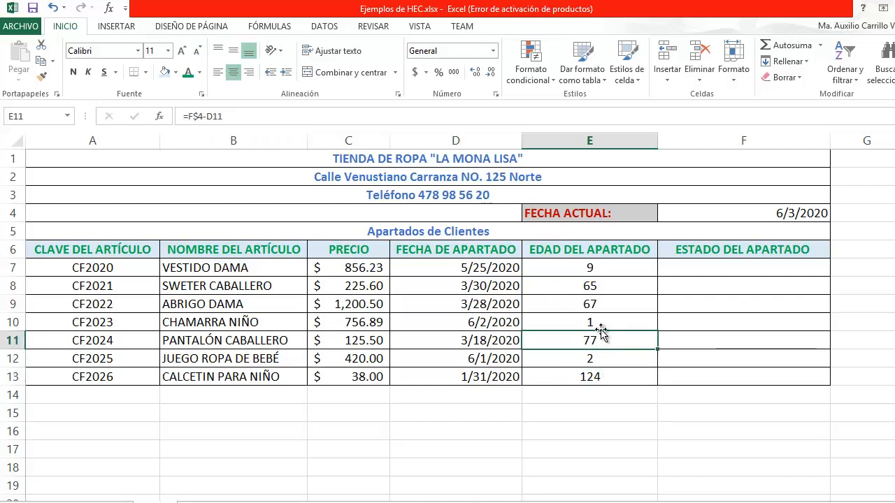
{"action": "left_click", "coordinate": [599, 321]}
{"action": "left_click", "coordinate": [599, 304]}
{"action": "left_click", "coordinate": [598, 268]}
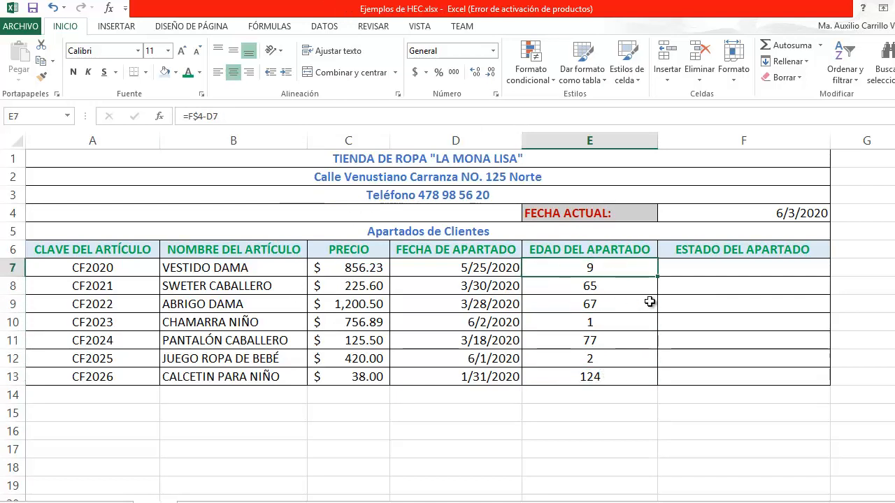
Start an SI formula in F7 under ESTADO DEL APARTADO with the logical test E7<=30
{"action": "left_click", "coordinate": [692, 270]}
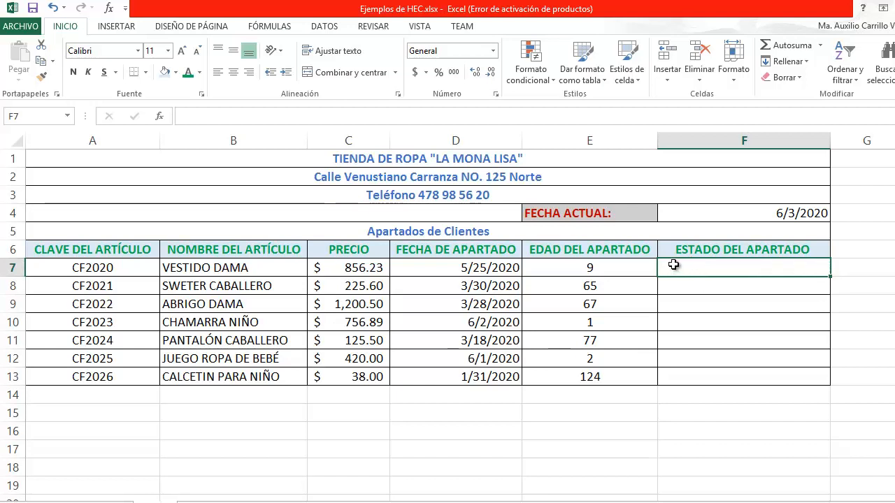
{"action": "type", "text": "="}
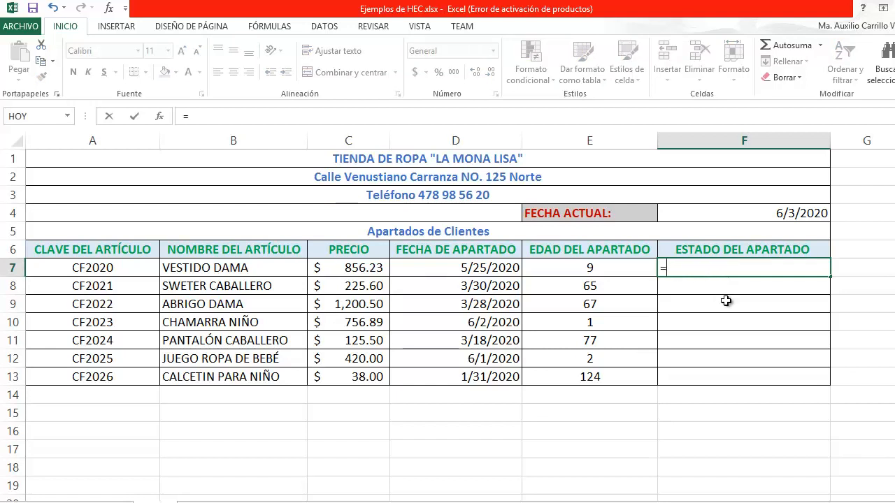
{"action": "type", "text": "SI"}
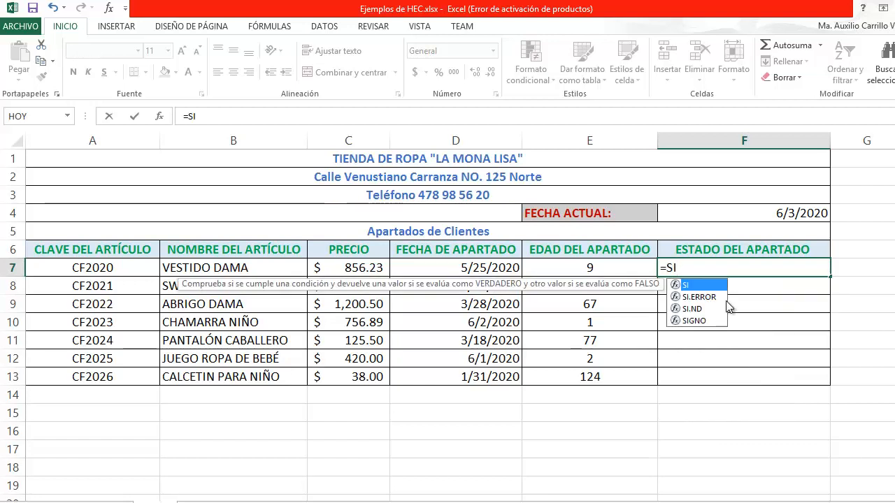
{"action": "type", "text": "("}
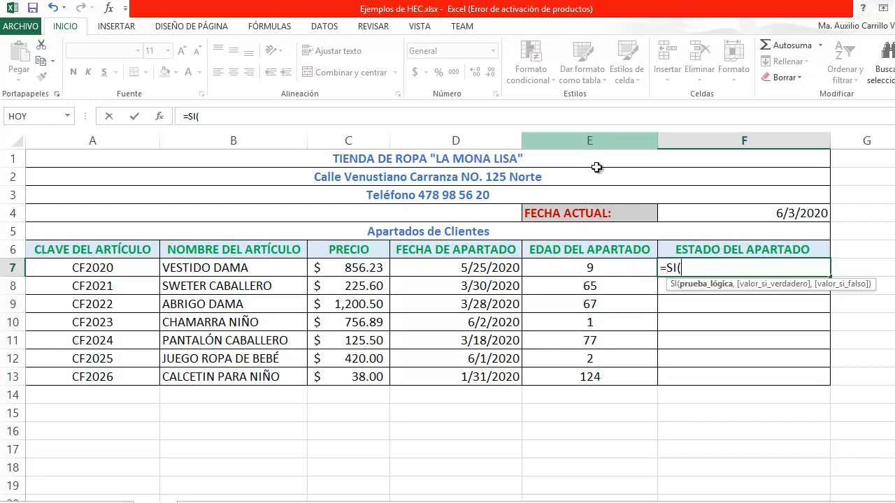
{"action": "left_click", "coordinate": [600, 268]}
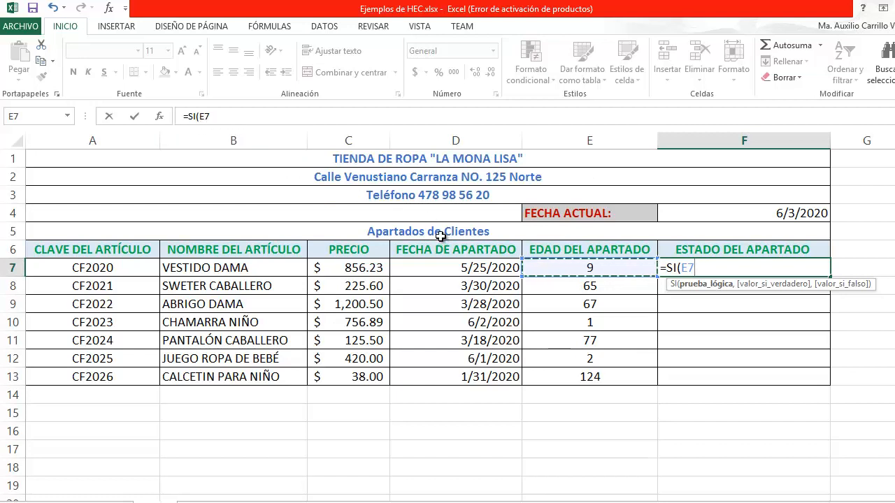
{"action": "type", "text": ">"}
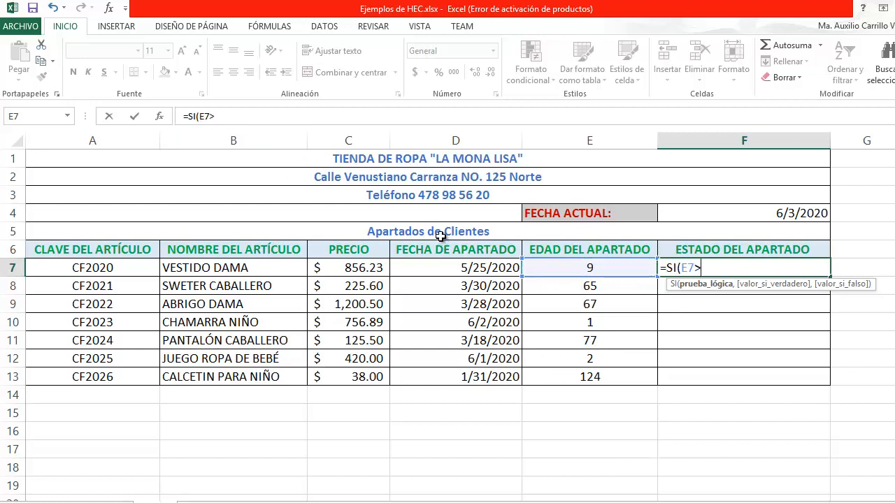
{"action": "key", "text": "BackSpace"}
{"action": "type", "text": "<=30"}
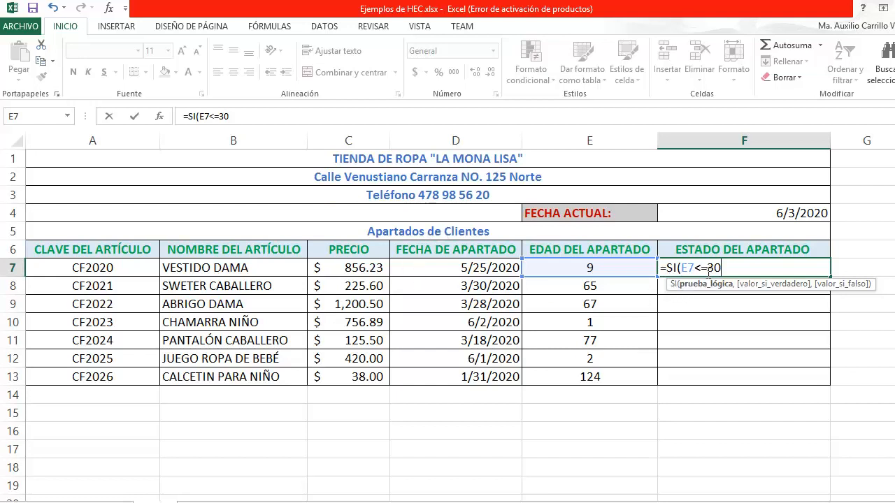
Complete F7's SI formula with "APARTADO VIGENTE" as the true value and "SE PERDIÓ EL APARTADO" as the false value
{"action": "type", "text": ",\"ap"}
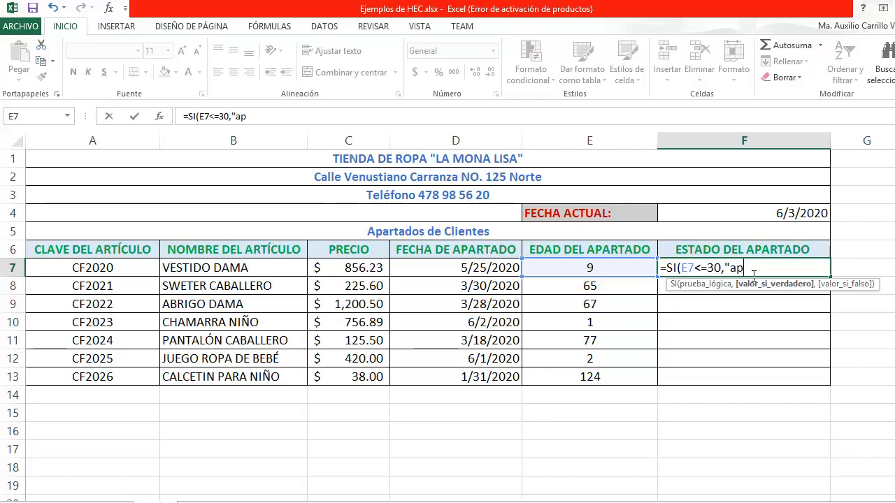
{"action": "key", "text": "BackSpace"}
{"action": "key", "text": "BackSpace"}
{"action": "key", "text": "BackSpace"}
{"action": "type", "text": "AP"}
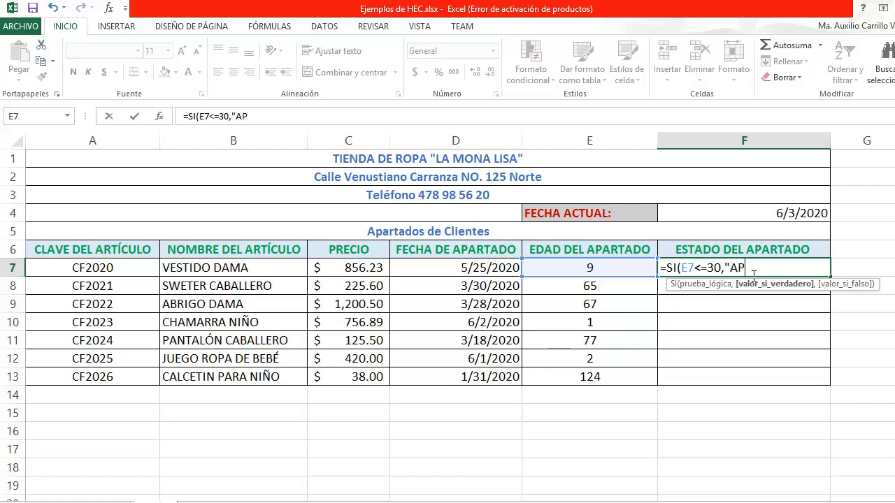
{"action": "type", "text": "ARTADO VI"}
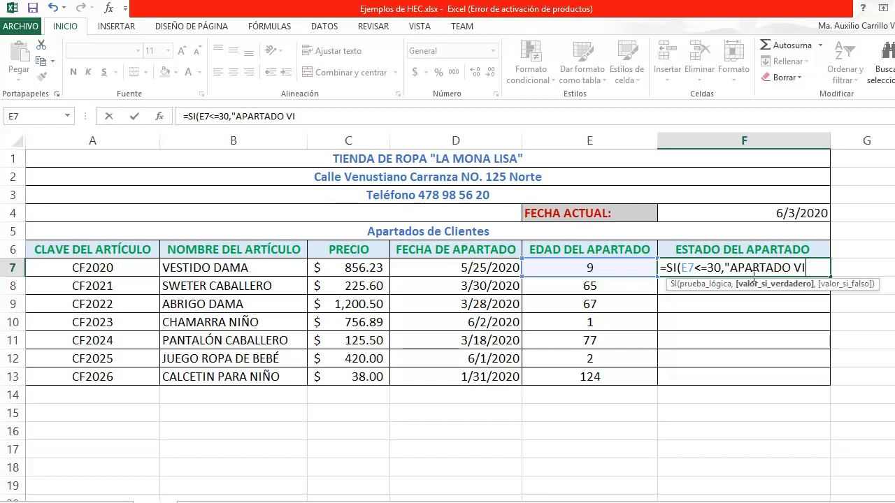
{"action": "type", "text": "GENTE"}
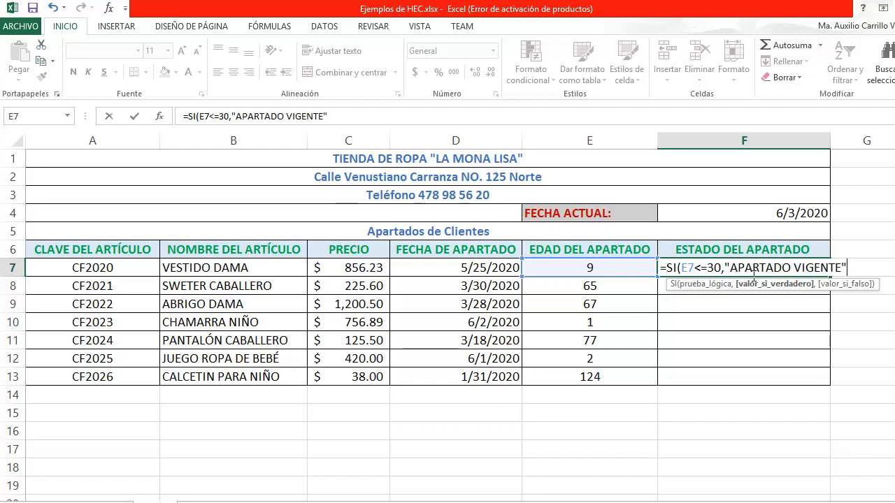
{"action": "type", "text": "\",\"SE PERDI"}
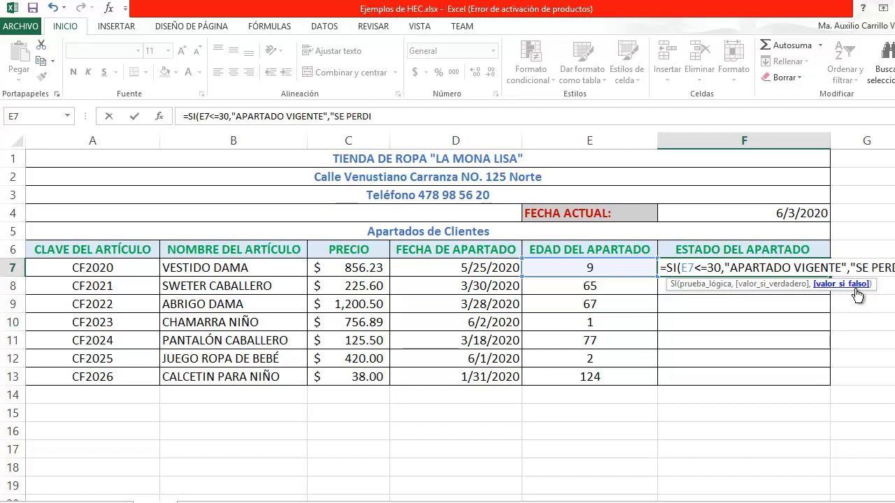
{"action": "type", "text": "EL APARTADO"}
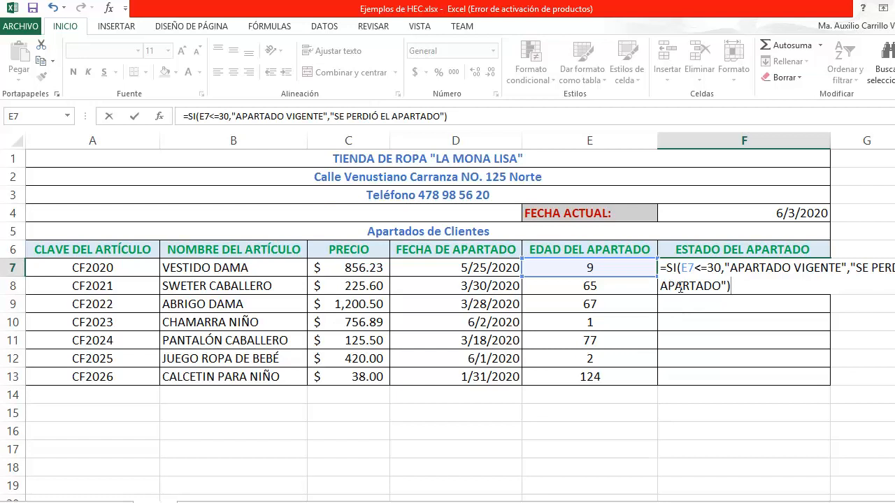
{"action": "key", "text": "Return"}
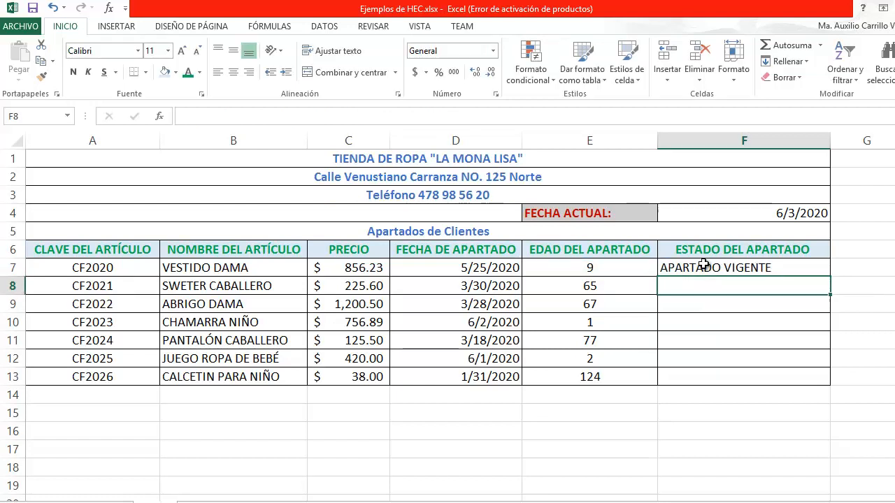
{"action": "left_click", "coordinate": [703, 266]}
{"action": "left_click", "coordinate": [469, 116]}
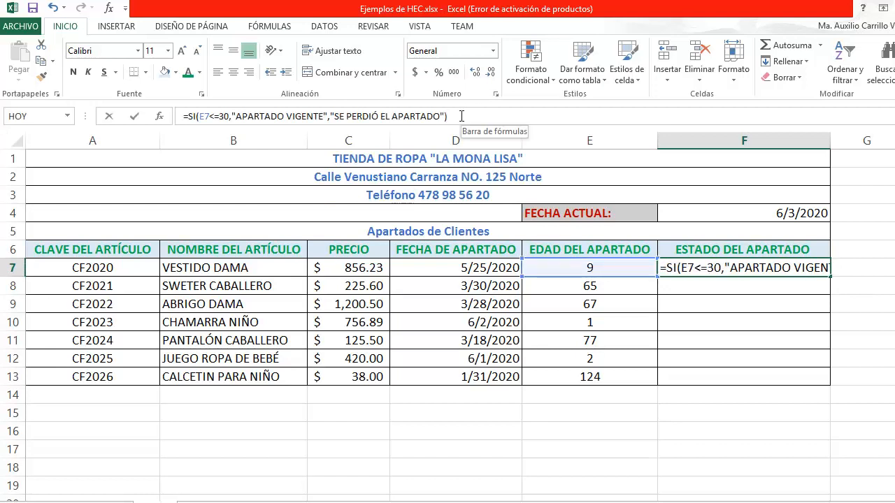
{"action": "left_click_drag", "start_coordinate": [469, 117], "coordinate": [185, 116]}
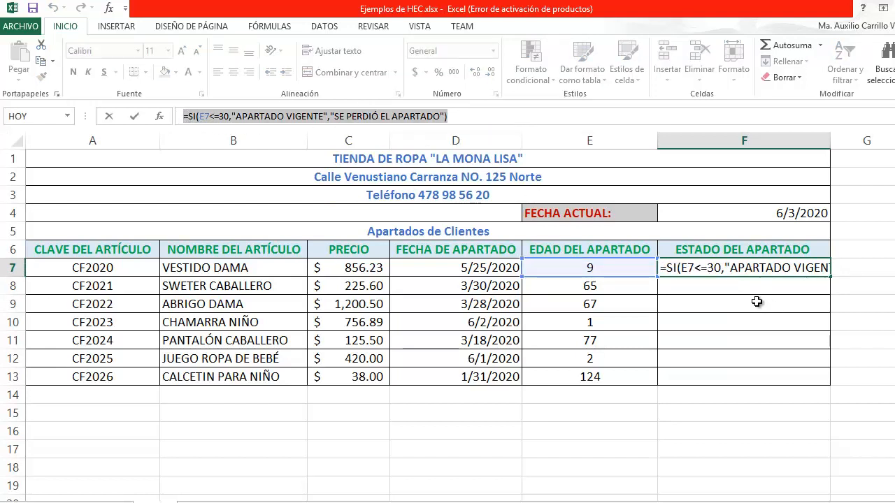
{"action": "type", "text": "="}
{"action": "left_click", "coordinate": [696, 288]}
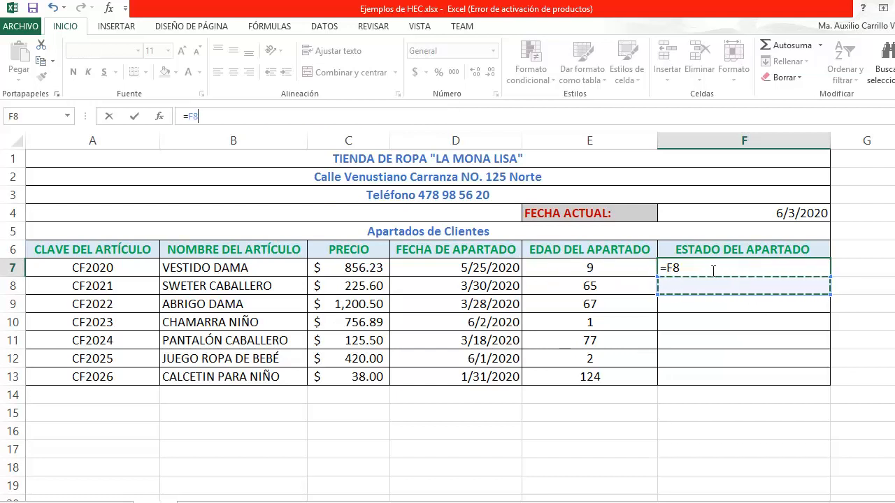
{"action": "key", "text": "Escape"}
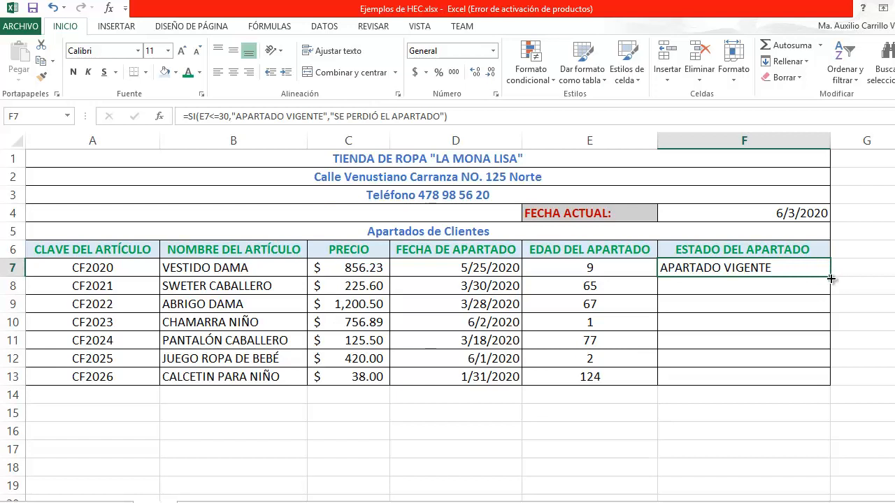
Copy the status formula from F7 down through F13 and deselect the filled range
{"action": "left_click_drag", "start_coordinate": [831, 279], "coordinate": [838, 385]}
{"action": "left_click", "coordinate": [831, 441]}
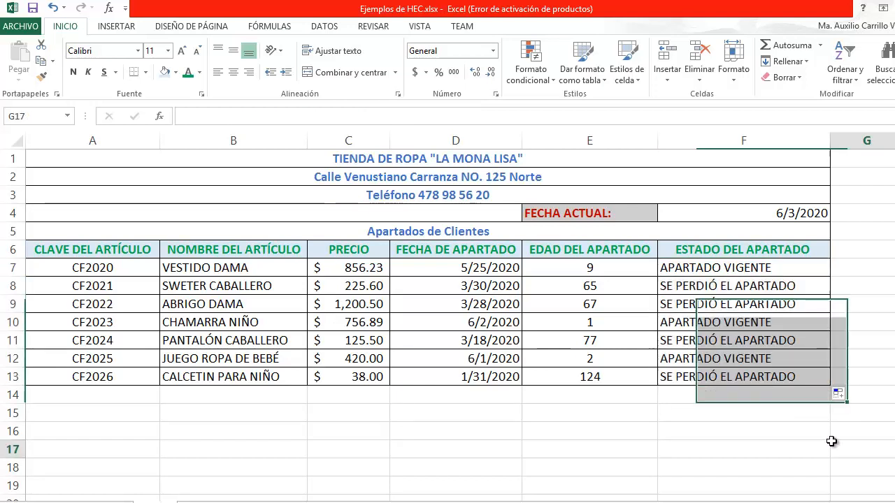
{"action": "left_click_drag", "start_coordinate": [831, 441], "coordinate": [831, 432]}
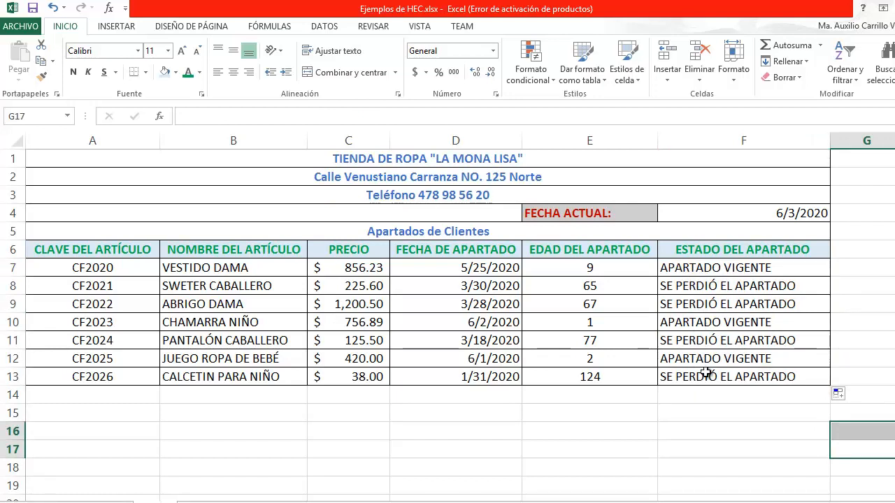
{"action": "left_click_drag", "start_coordinate": [664, 433], "coordinate": [654, 432]}
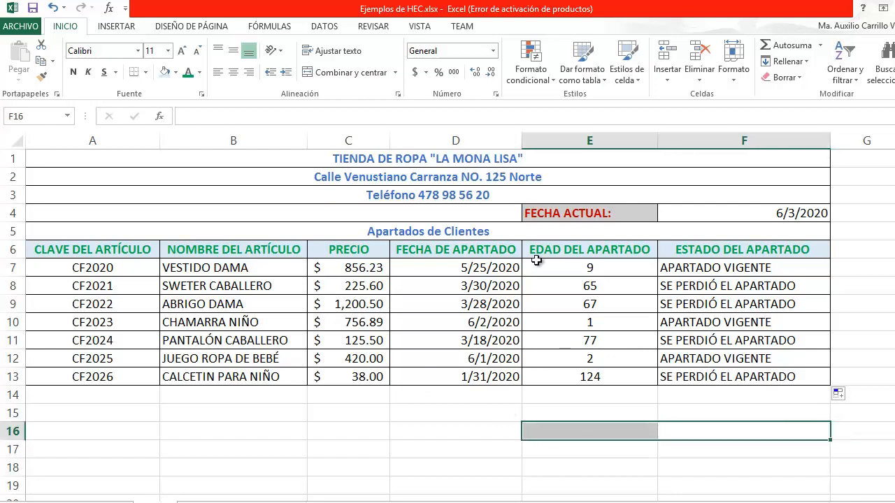
Open Insert Function from empty cell B15 and look up HOY's description in the Fecha y hora category
{"action": "left_click", "coordinate": [198, 418]}
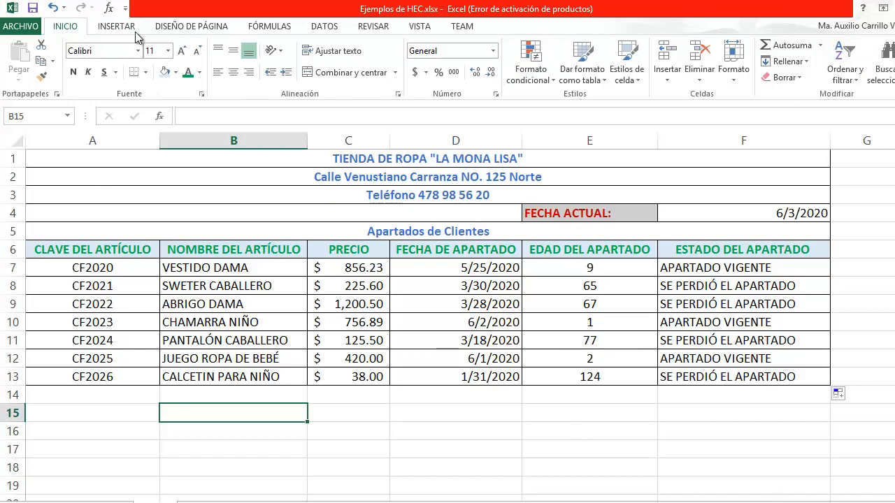
{"action": "left_click", "coordinate": [287, 28]}
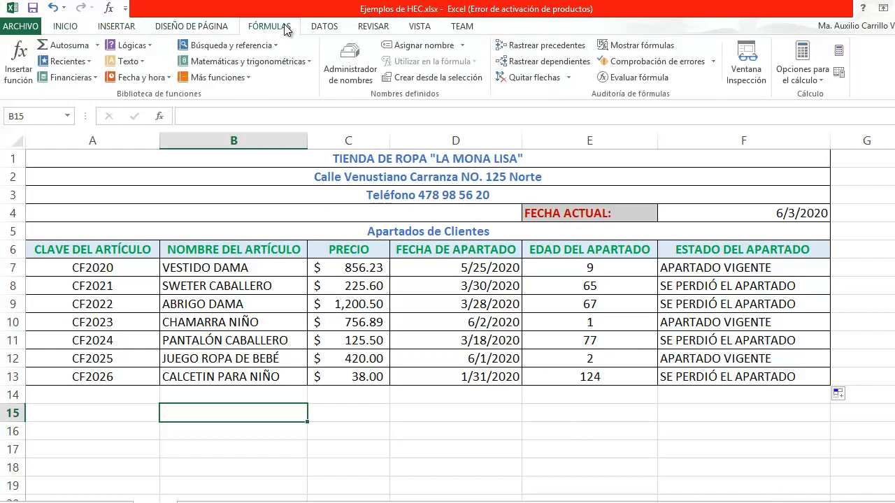
{"action": "left_click", "coordinate": [19, 61]}
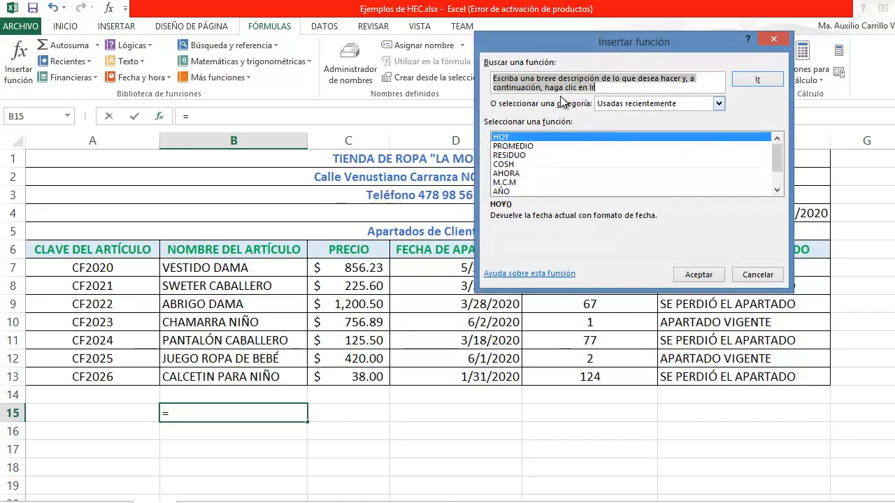
{"action": "left_click", "coordinate": [719, 104]}
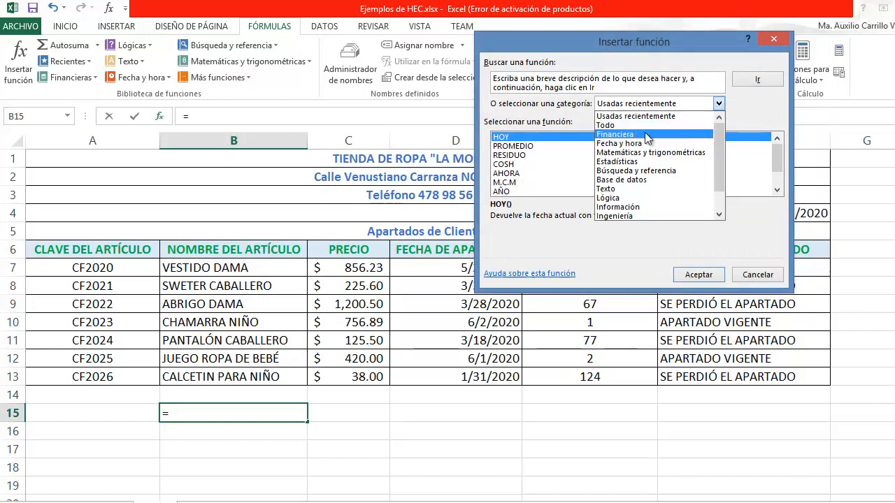
{"action": "left_click", "coordinate": [620, 143]}
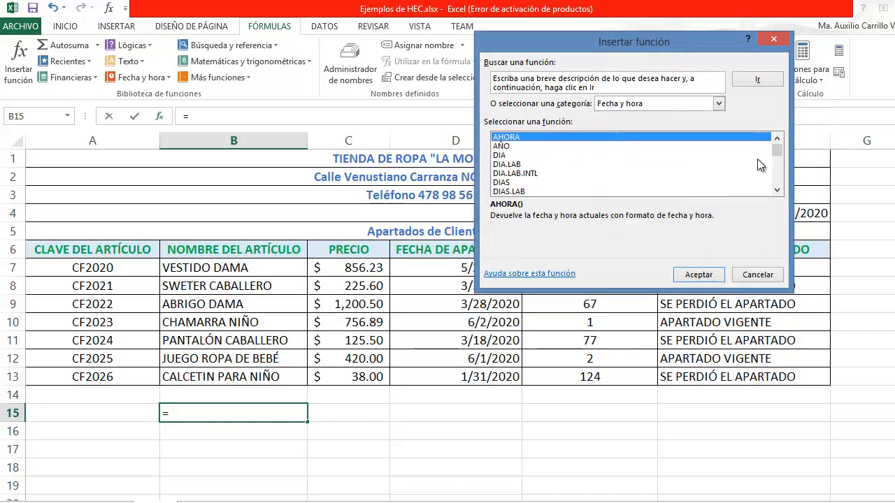
{"action": "left_click_drag", "start_coordinate": [777, 150], "coordinate": [778, 179]}
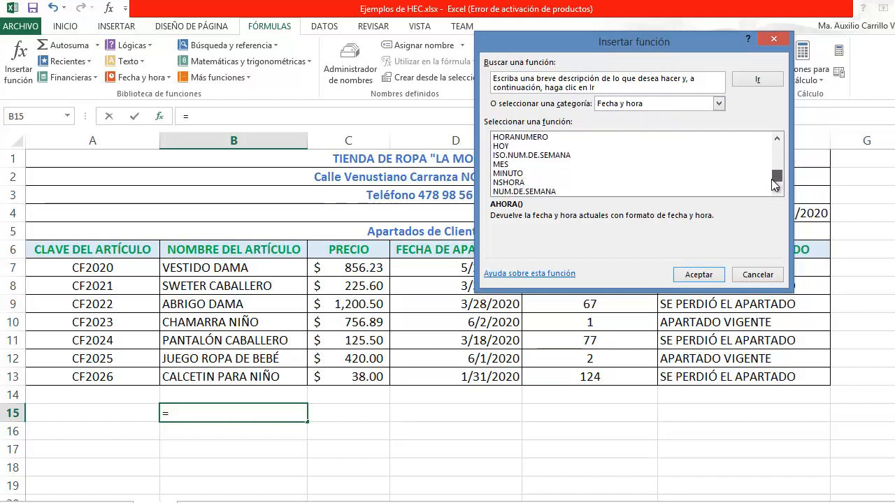
{"action": "left_click", "coordinate": [500, 146]}
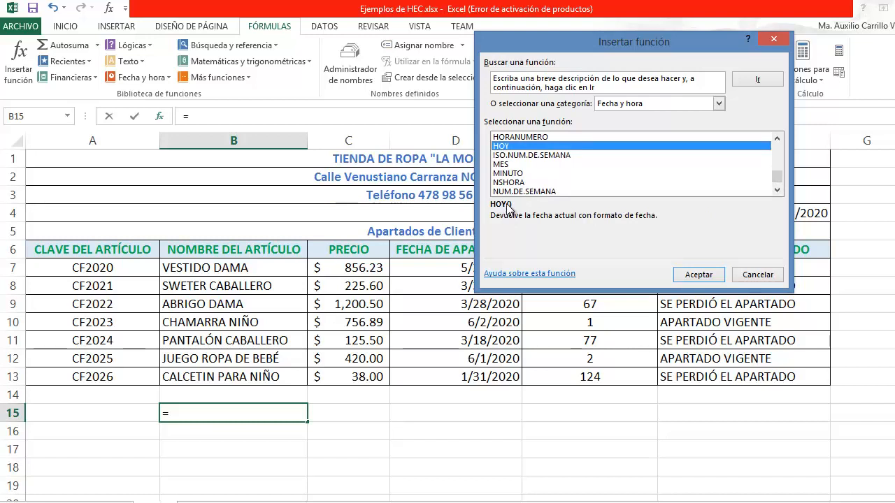
Browse the functions in the Búsqueda y referencia and Matemáticas y trigonométricas categories
{"action": "left_click", "coordinate": [718, 103]}
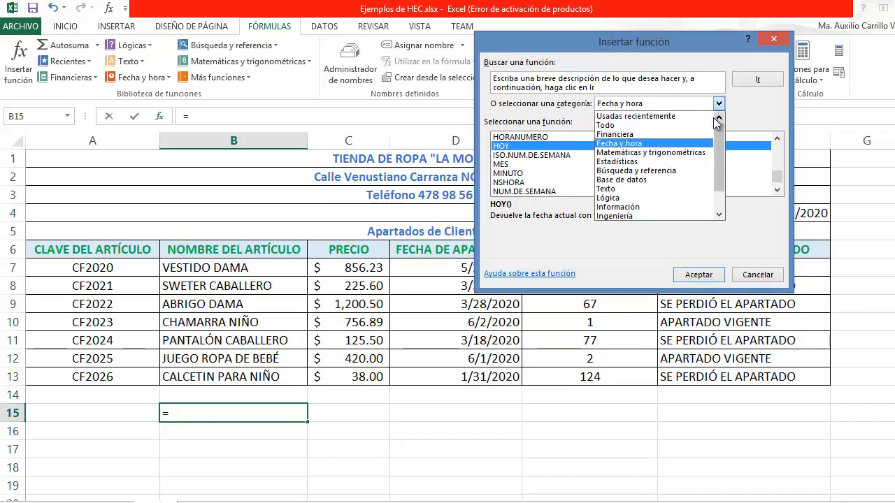
{"action": "left_click", "coordinate": [644, 172]}
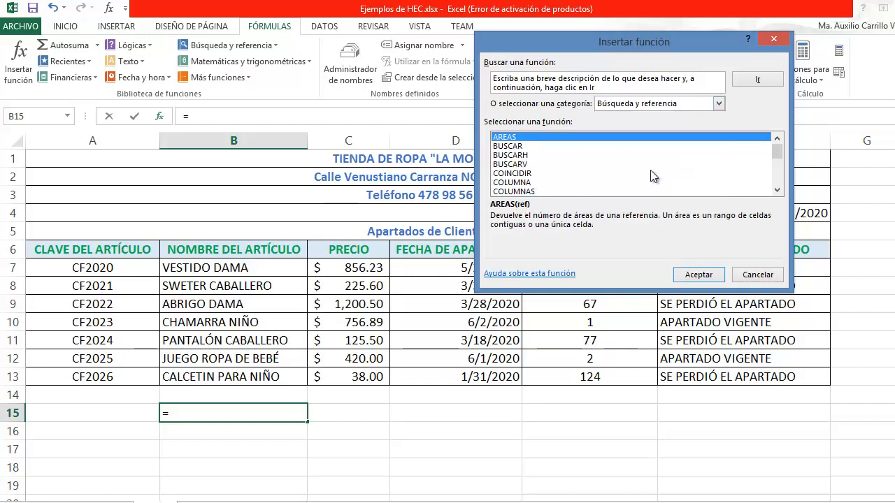
{"action": "left_click_drag", "start_coordinate": [772, 158], "coordinate": [757, 138]}
{"action": "left_click", "coordinate": [718, 103]}
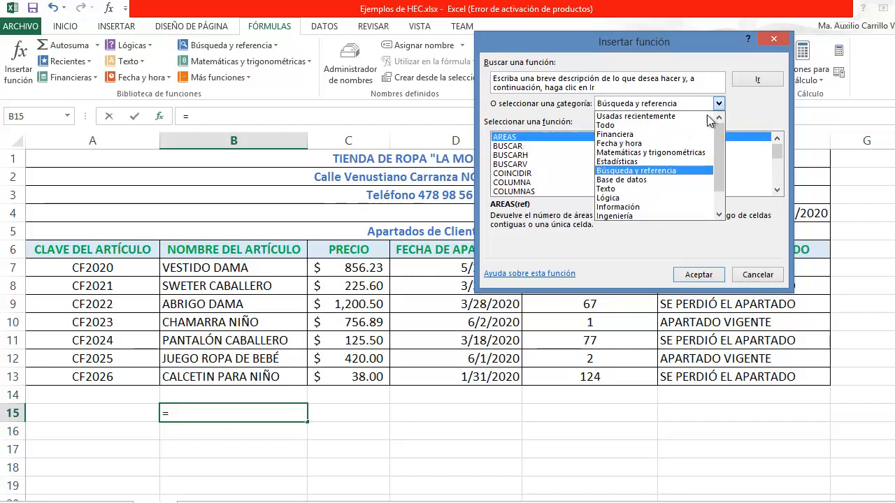
{"action": "left_click", "coordinate": [675, 153]}
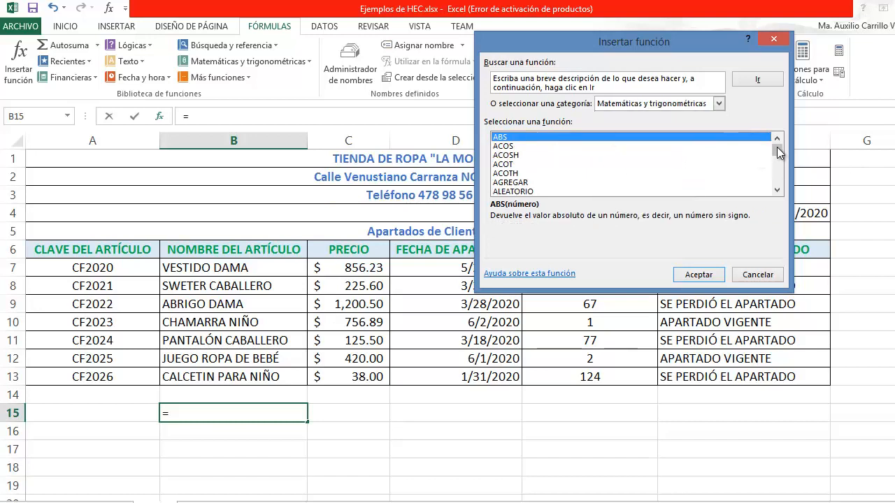
{"action": "left_click_drag", "start_coordinate": [780, 154], "coordinate": [777, 180]}
Look up the SI function's syntax and description in the Lógica category
{"action": "left_click", "coordinate": [718, 103]}
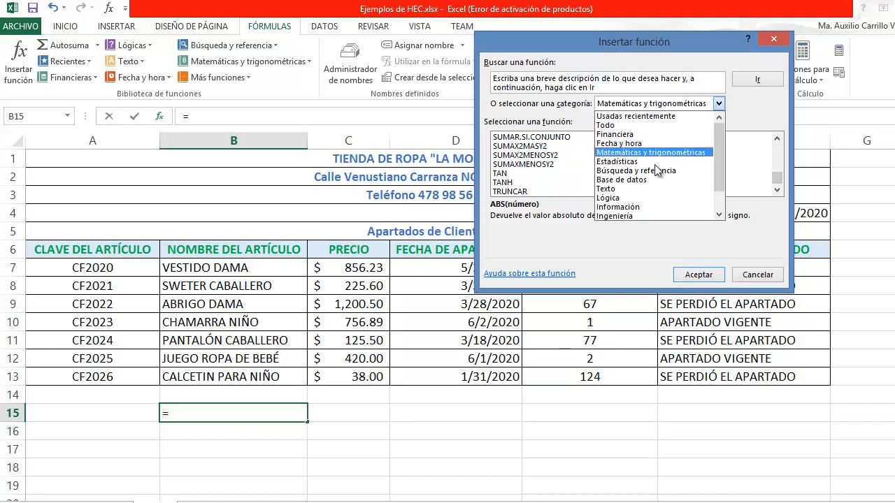
{"action": "left_click", "coordinate": [620, 198]}
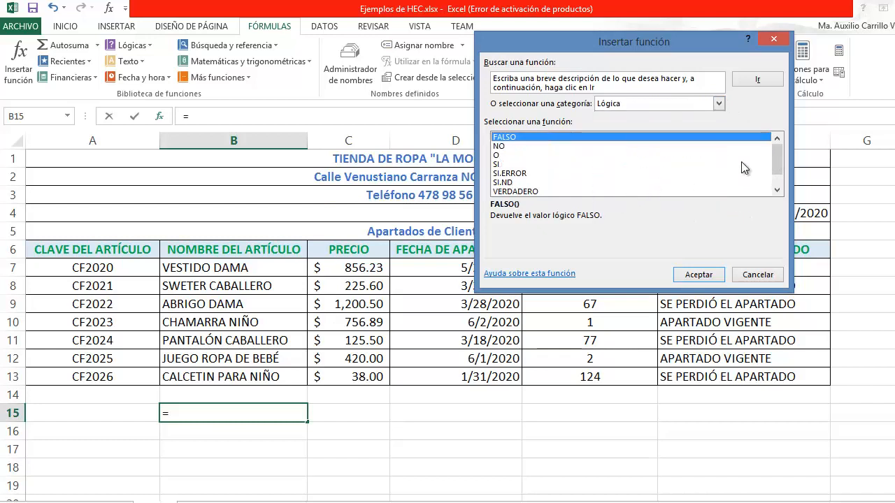
{"action": "left_click", "coordinate": [498, 165]}
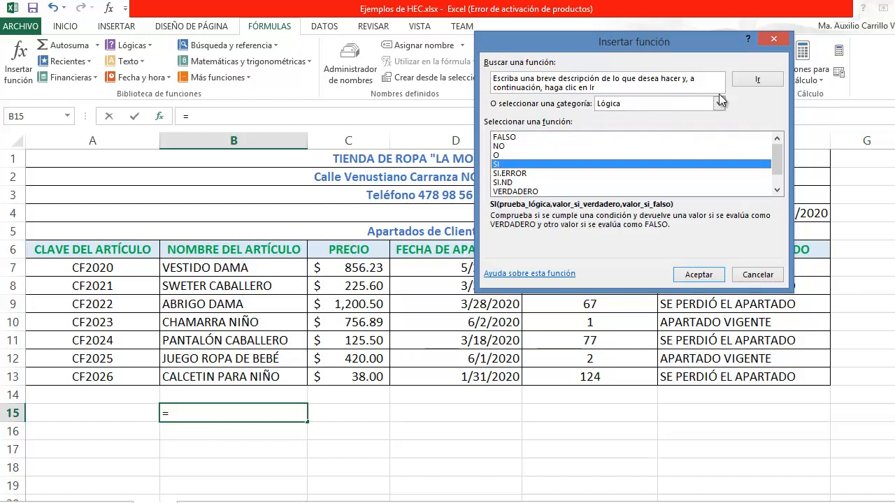
Leave Insert Function without inserting anything and rename the worksheet that holds the layaway table
{"action": "left_click", "coordinate": [755, 274]}
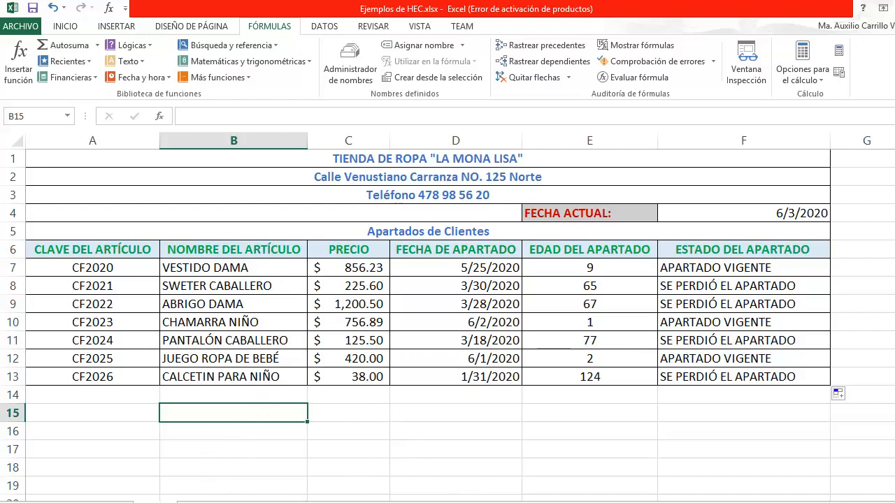
{"action": "right_click", "coordinate": [157, 502]}
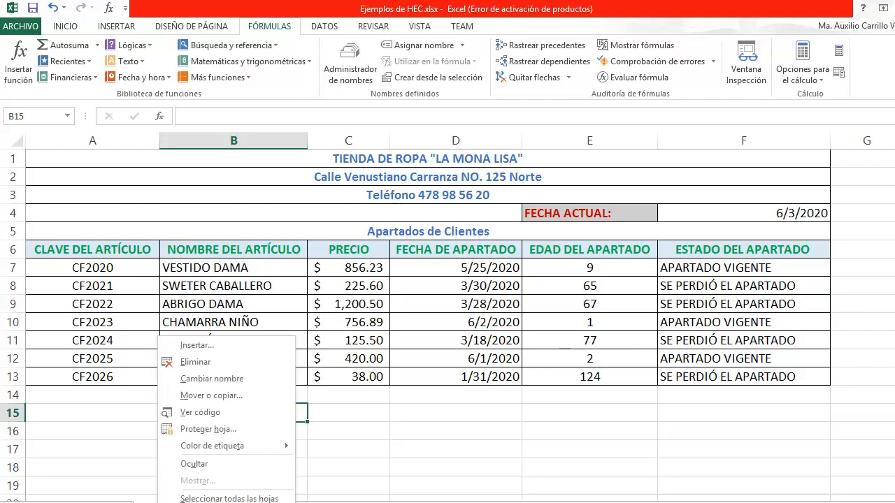
{"action": "left_click", "coordinate": [203, 379]}
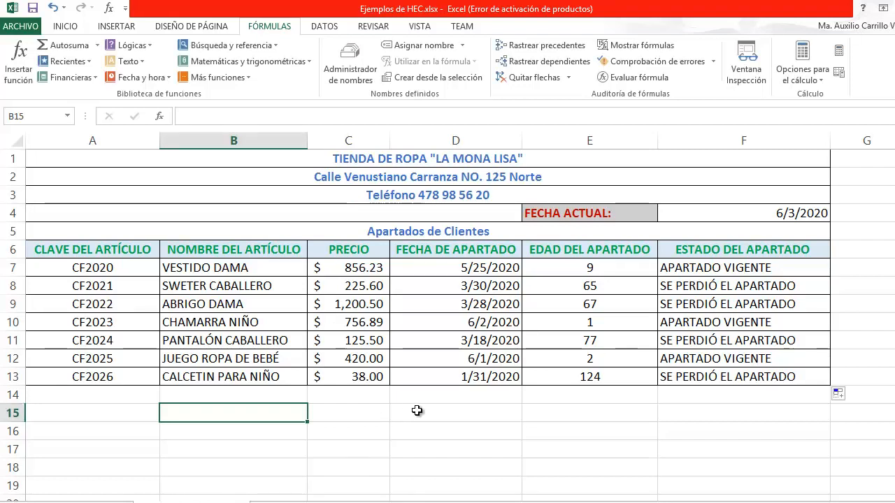
{"action": "left_click", "coordinate": [442, 455]}
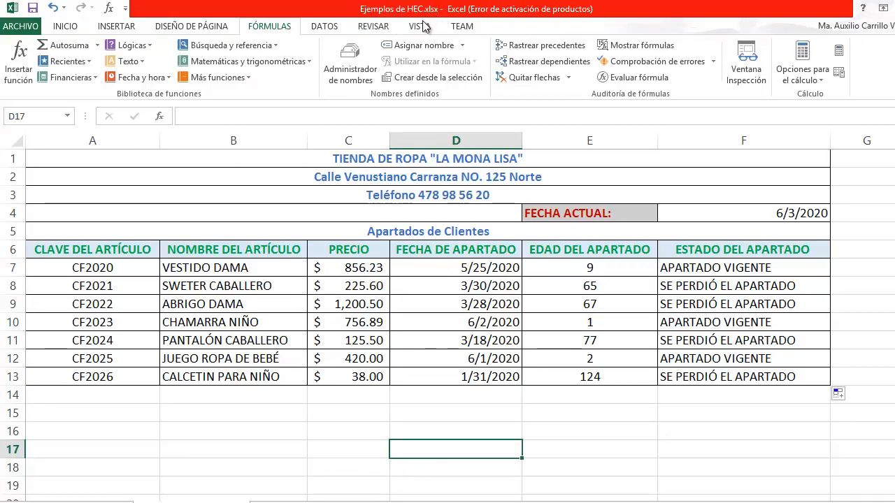
Review the student averages sheet with its chart and the completed "LA MONA LISA" layaway sheet
{"action": "scroll", "coordinate": [326, 282], "scroll_direction": "down", "scroll_amount": 1}
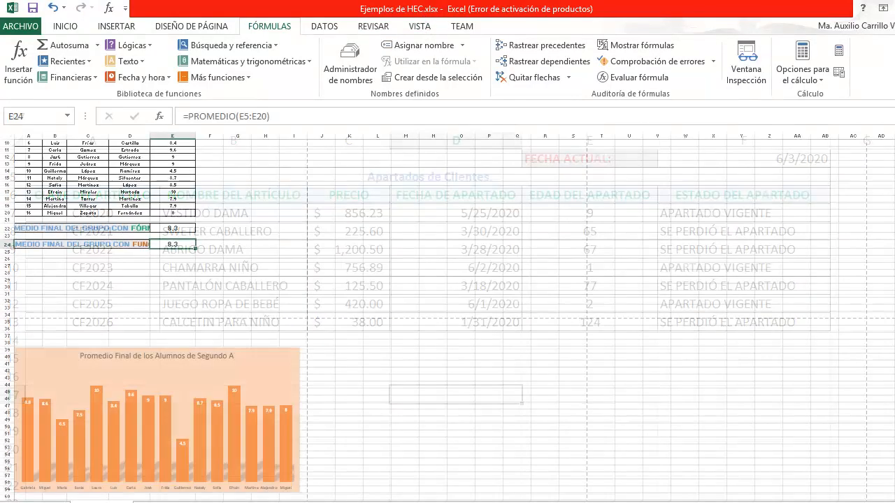
{"action": "scroll", "coordinate": [203, 89], "scroll_direction": "up", "scroll_amount": 3}
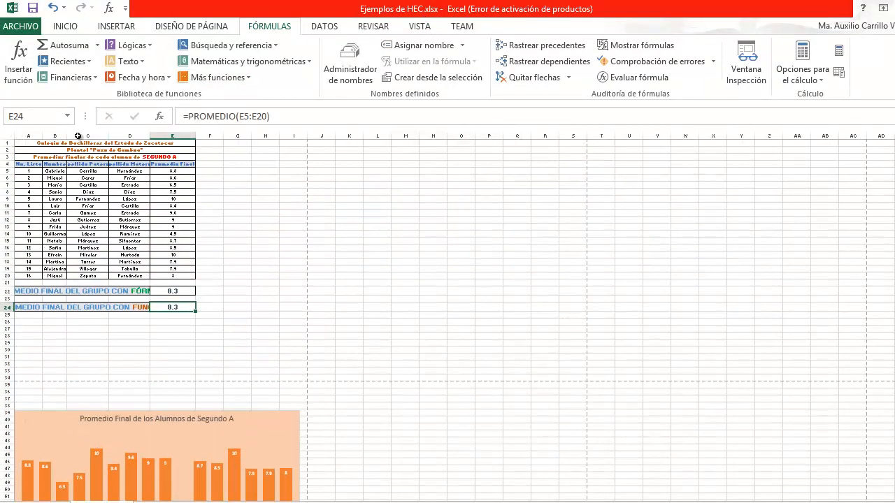
{"action": "scroll", "coordinate": [174, 343], "scroll_direction": "down", "scroll_amount": 4}
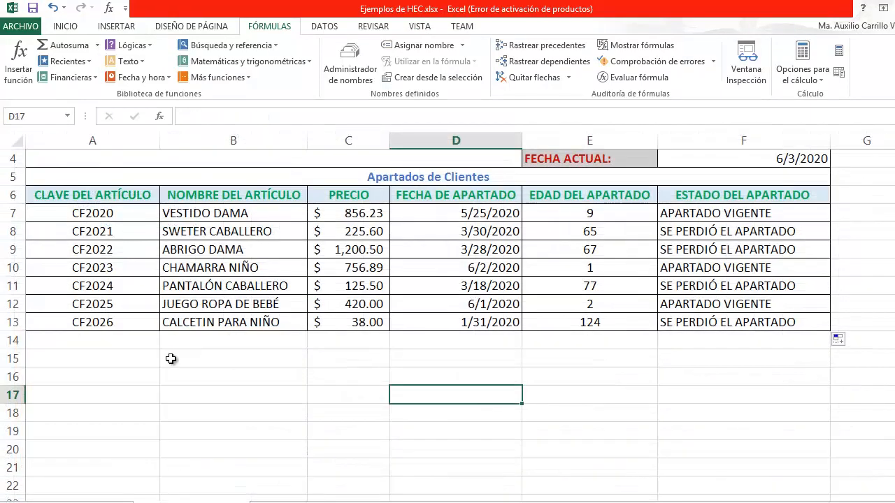
{"action": "scroll", "coordinate": [363, 360], "scroll_direction": "up", "scroll_amount": 3}
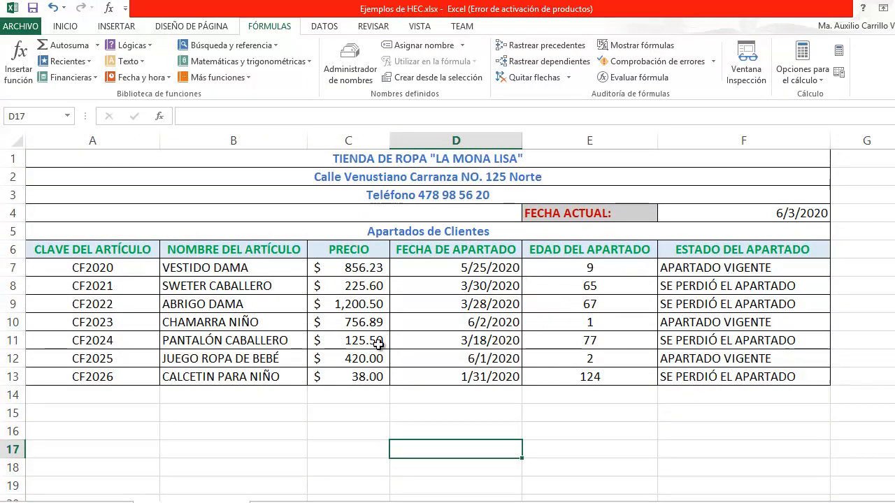
{"action": "scroll", "coordinate": [378, 339], "scroll_direction": "down", "scroll_amount": 6}
{"action": "scroll", "coordinate": [374, 332], "scroll_direction": "up", "scroll_amount": 6}
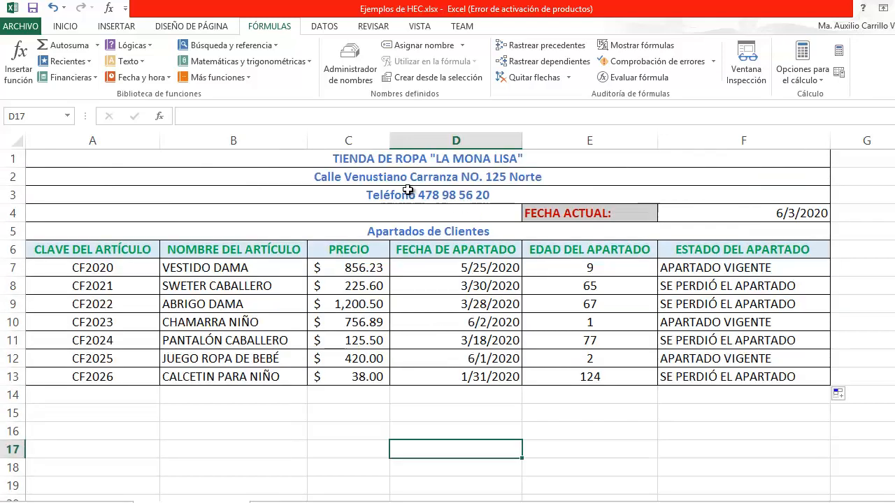
Open Save As for the workbook in the INFORMATICA II folder on the computer and cancel without saving
{"action": "left_click", "coordinate": [31, 29]}
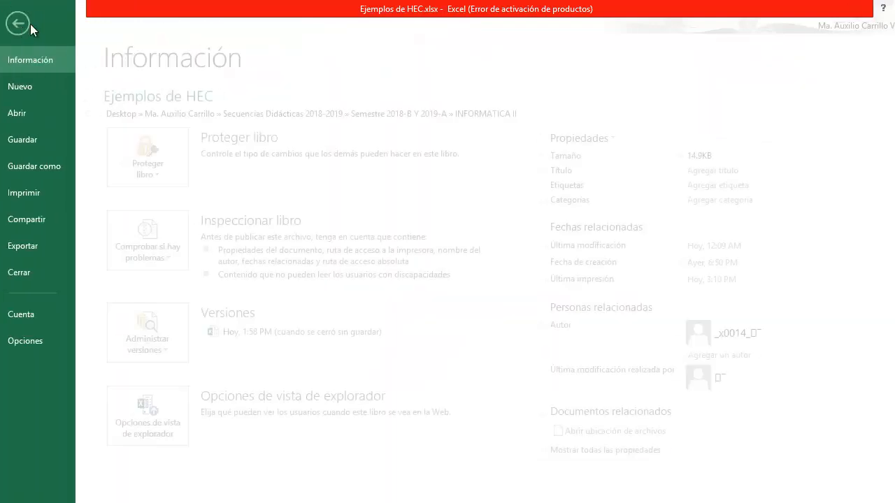
{"action": "left_click", "coordinate": [50, 163]}
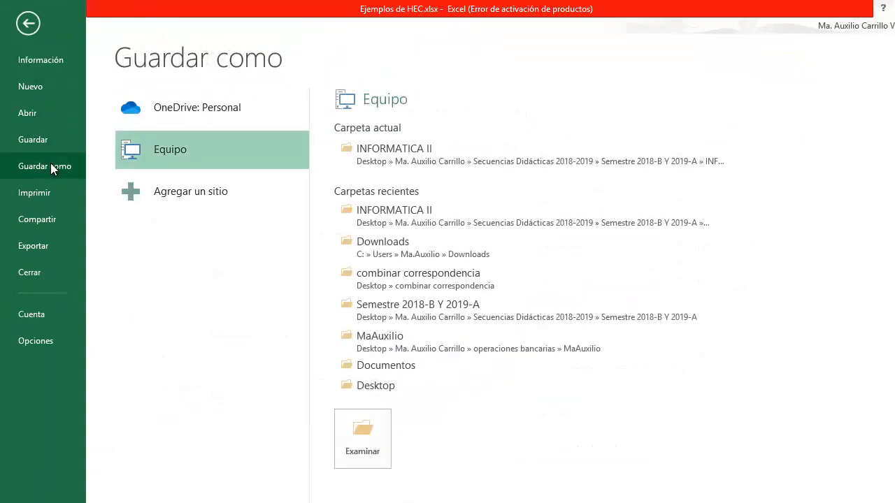
{"action": "double_click", "coordinate": [198, 147]}
{"action": "left_click", "coordinate": [184, 239]}
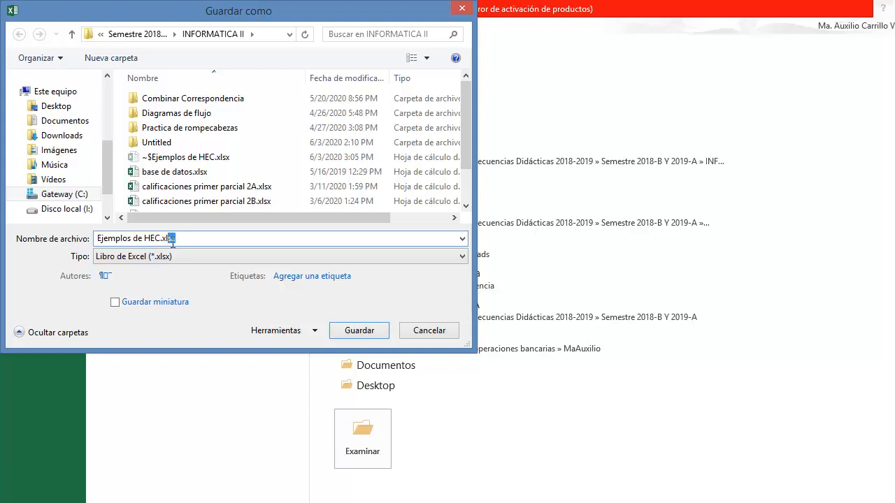
{"action": "left_click", "coordinate": [428, 336]}
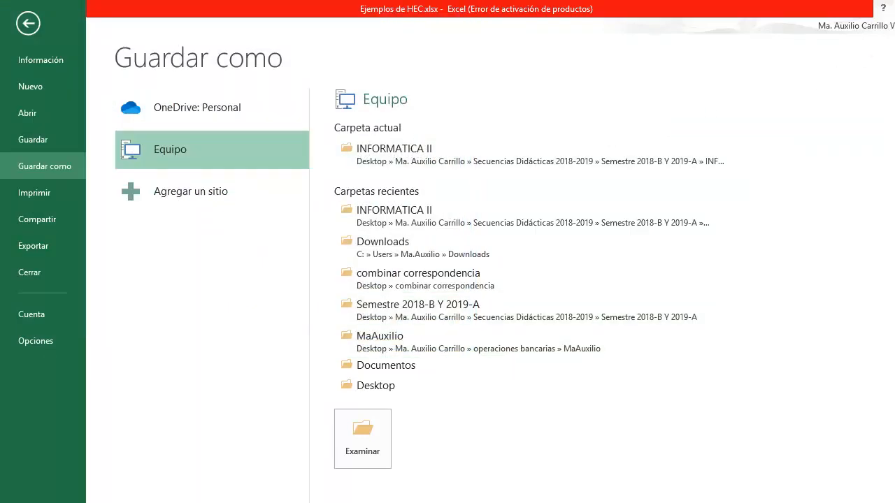
Leave the workbook and return to the Windows desktop
{"action": "left_click", "coordinate": [894, 8]}
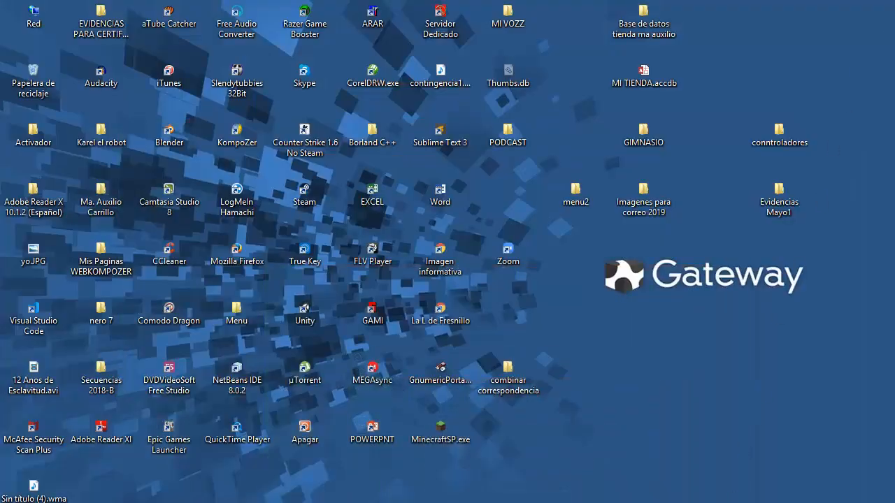